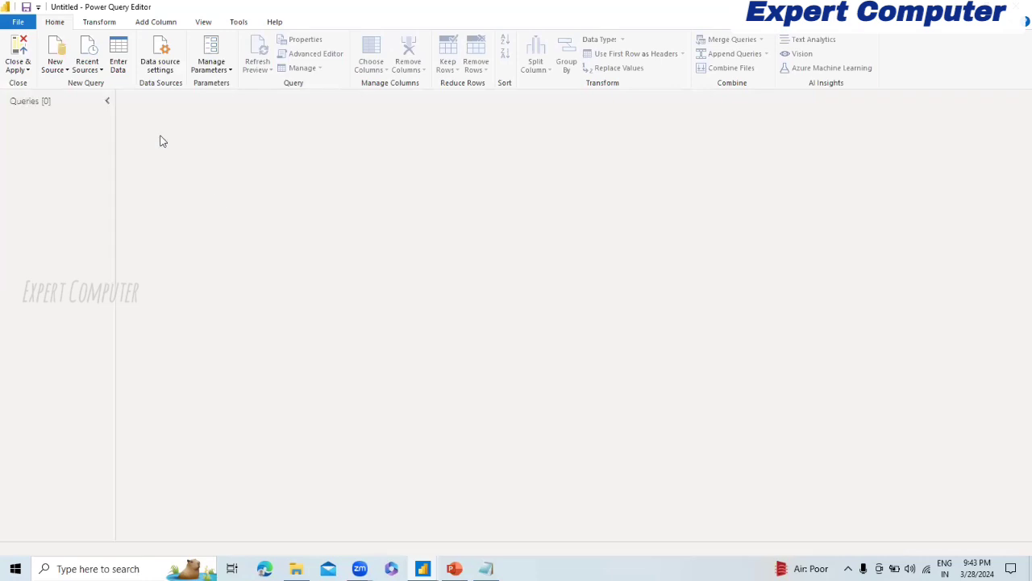
# Open the full list of data source connectors and look through it from beginning to end
pyautogui.click(68, 71)
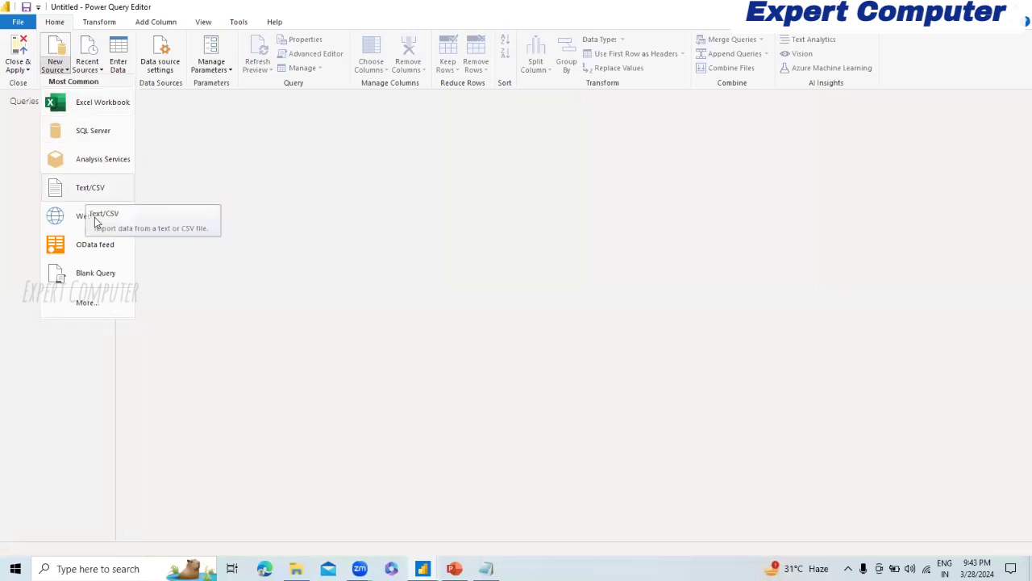
pyautogui.click(94, 305)
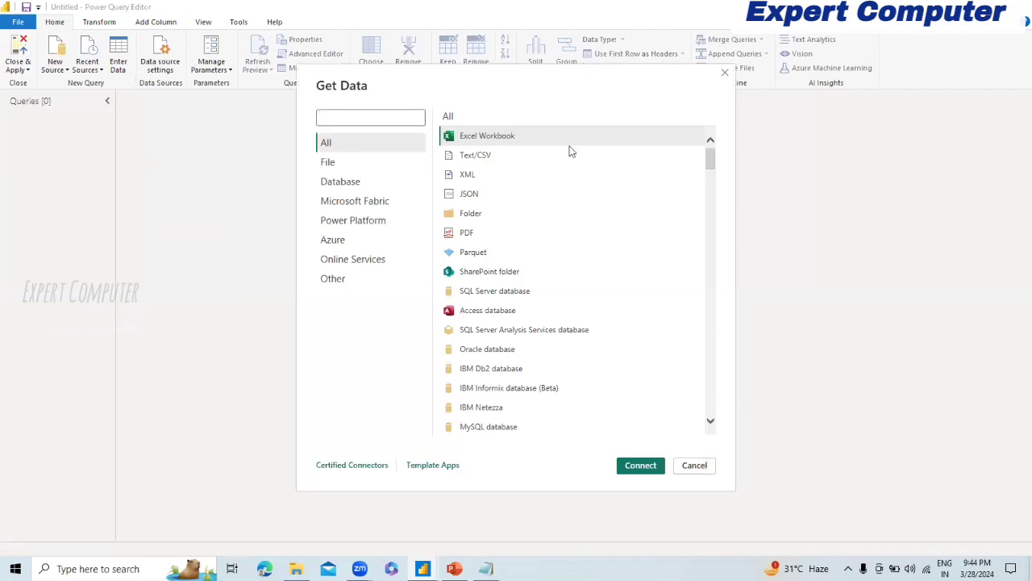
pyautogui.click(500, 239)
pyautogui.click(484, 201)
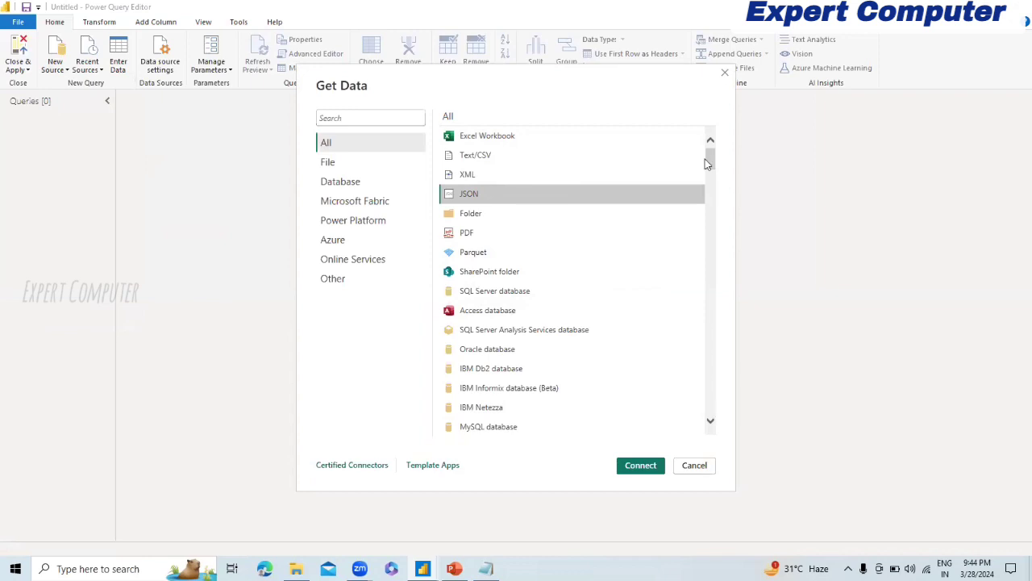
pyautogui.click(714, 231)
pyautogui.click(716, 301)
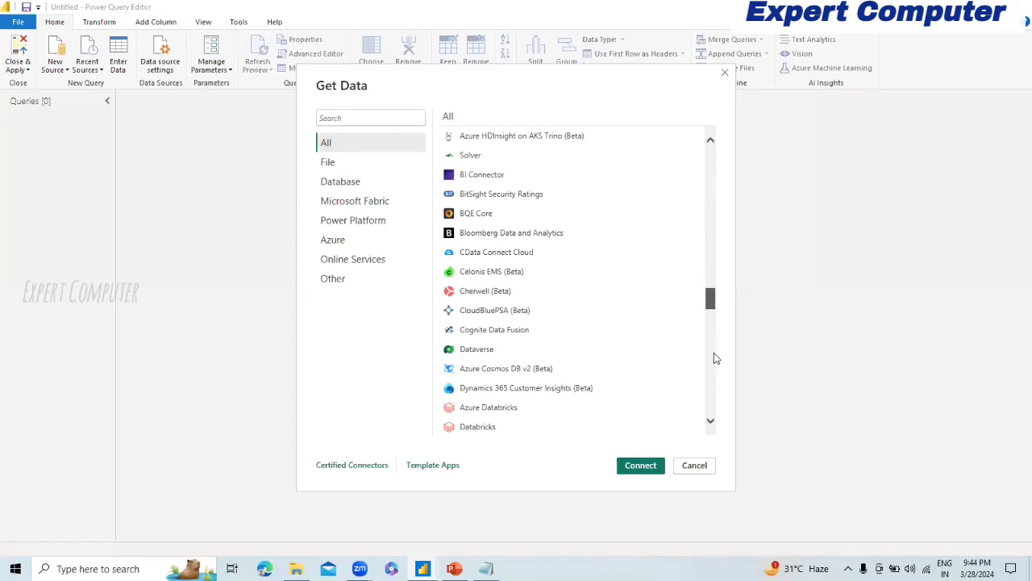
pyautogui.click(715, 394)
pyautogui.click(711, 420)
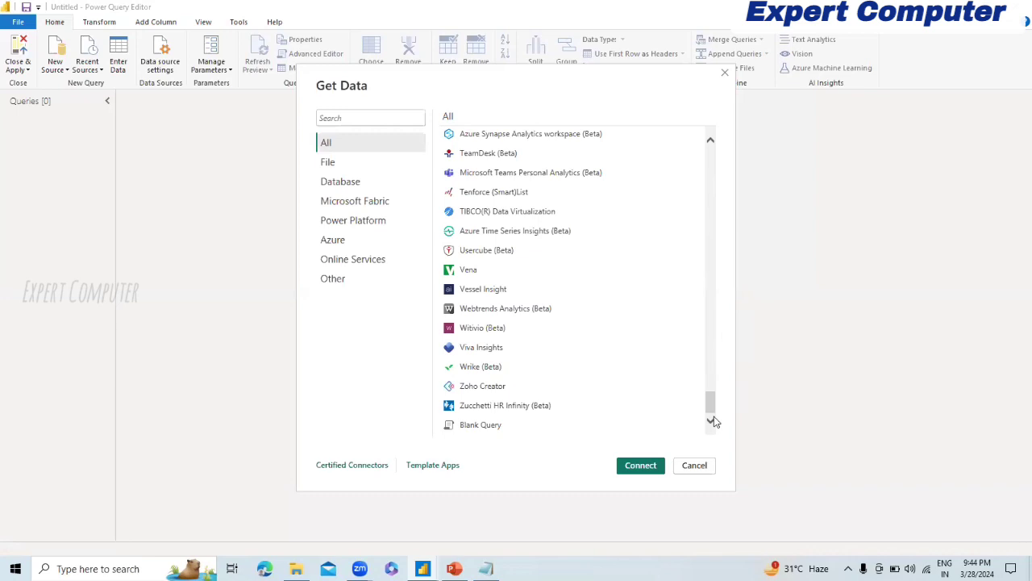
pyautogui.click(710, 178)
pyautogui.click(710, 178)
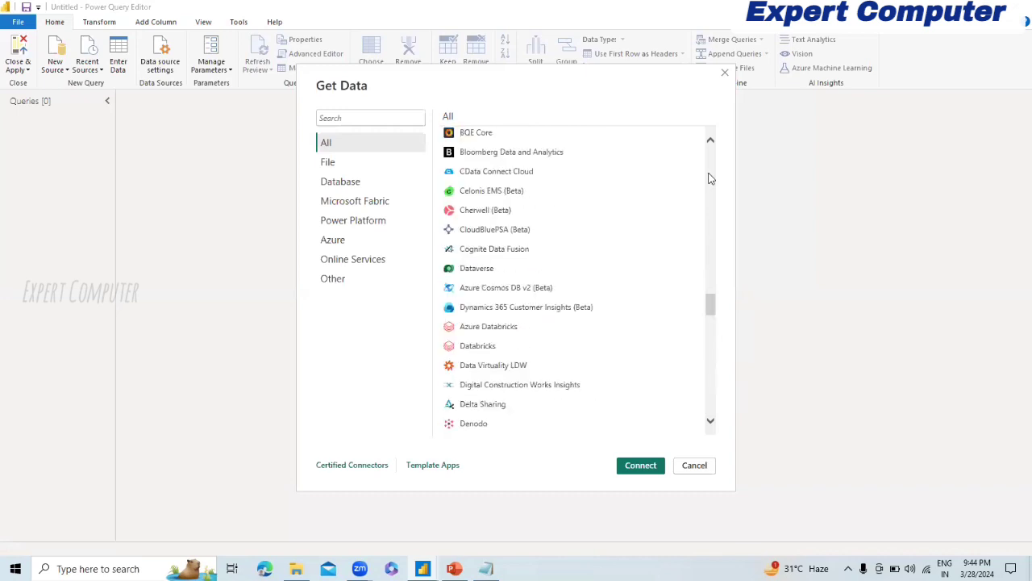
pyautogui.click(710, 176)
pyautogui.click(710, 163)
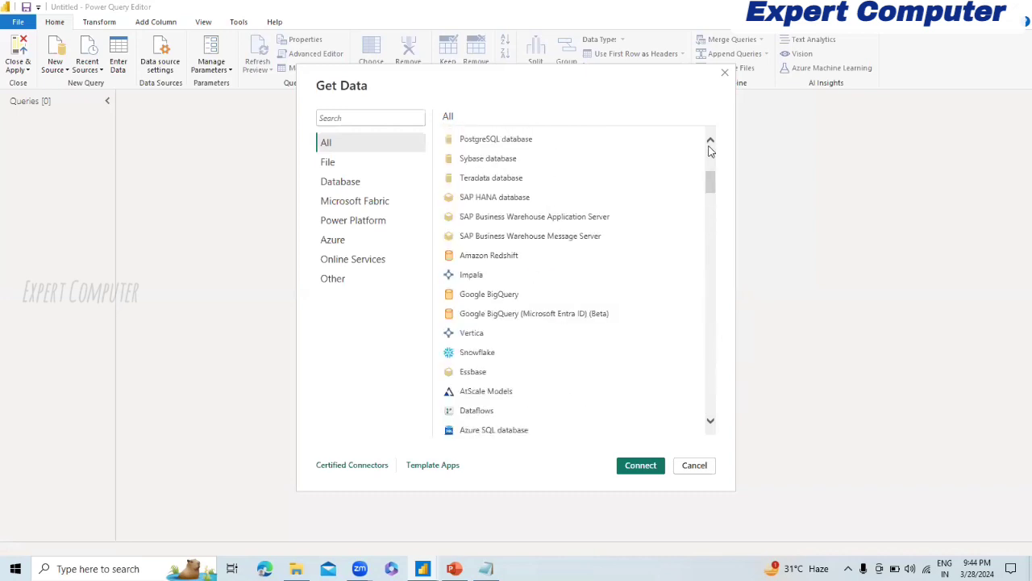
pyautogui.click(709, 151)
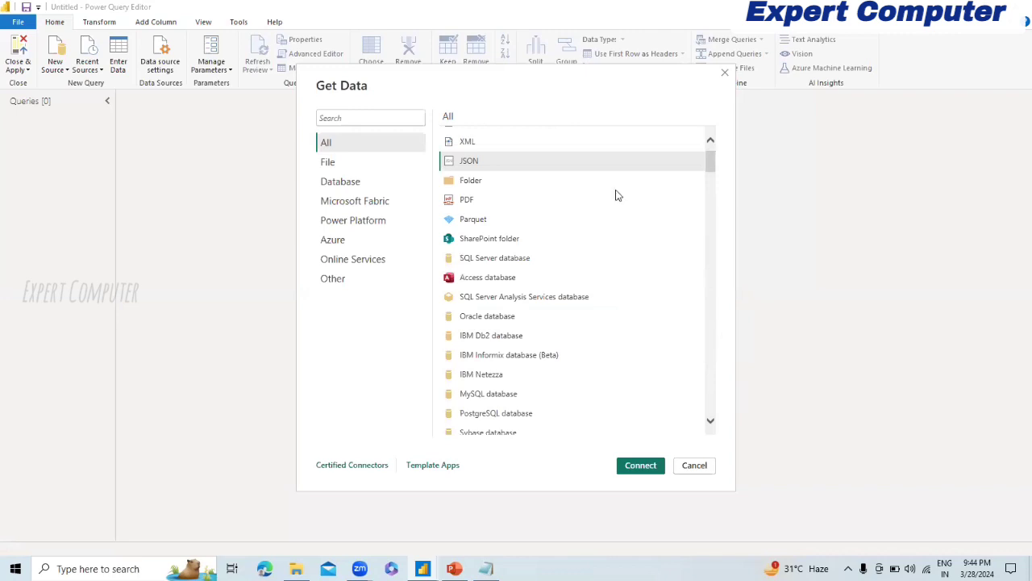
pyautogui.scroll(1, 617, 195)
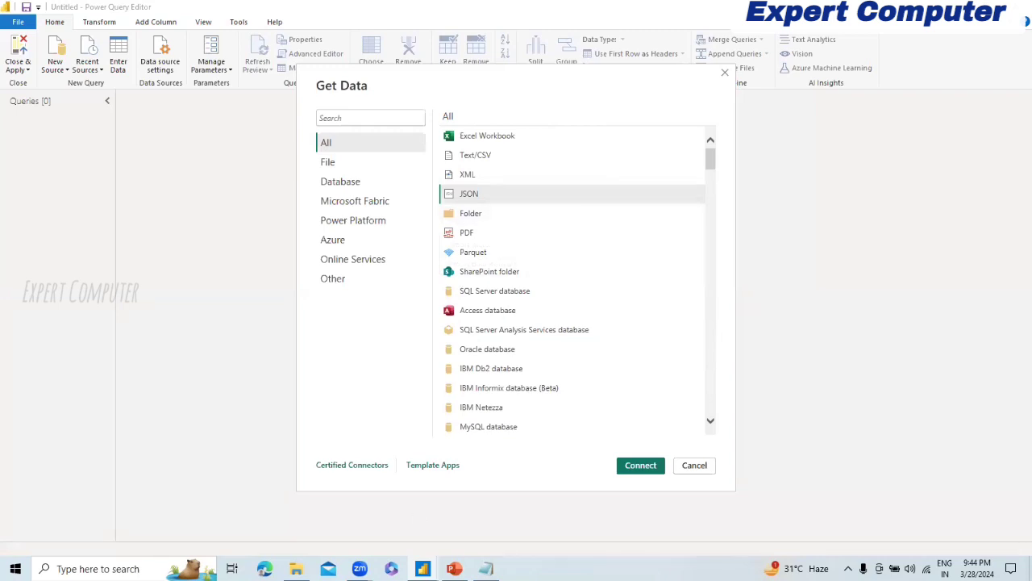
# Switch to the Web_Data1 file in Notepad and copy the Wikipedia URL it contains
pyautogui.click(486, 568)
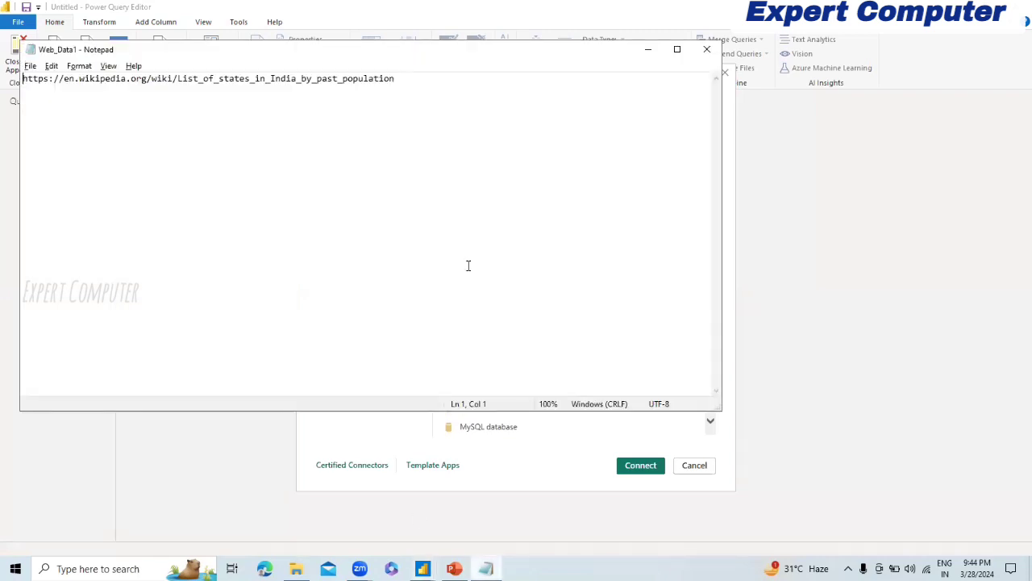
pyautogui.click(407, 79)
pyautogui.keyDown('shift'); pyautogui.click(20, 78); pyautogui.keyUp('shift')
pyautogui.hotkey('ctrl', 'c')
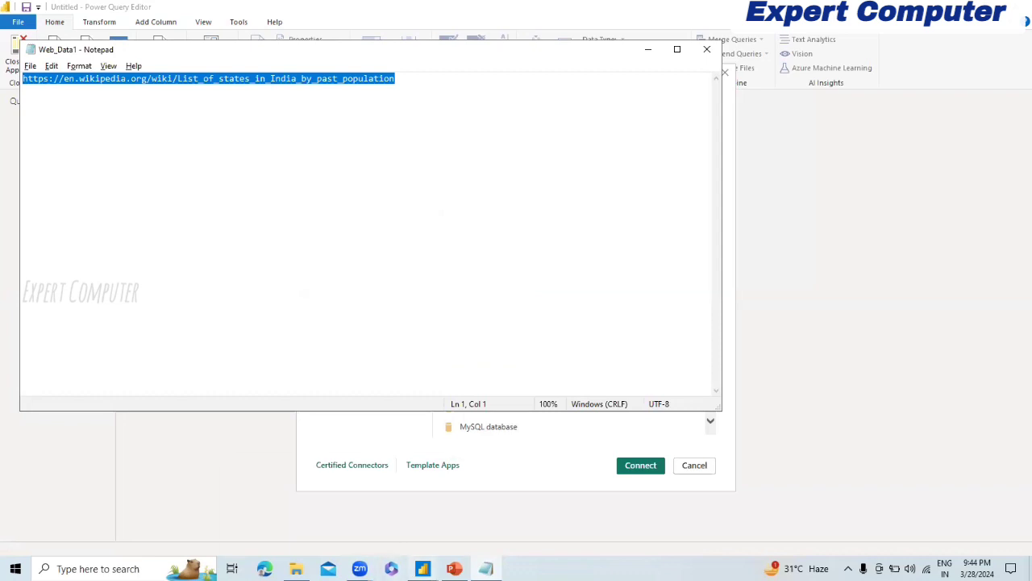
pyautogui.moveTo(296, 569)
pyautogui.hotkey('alt', 'Tab')
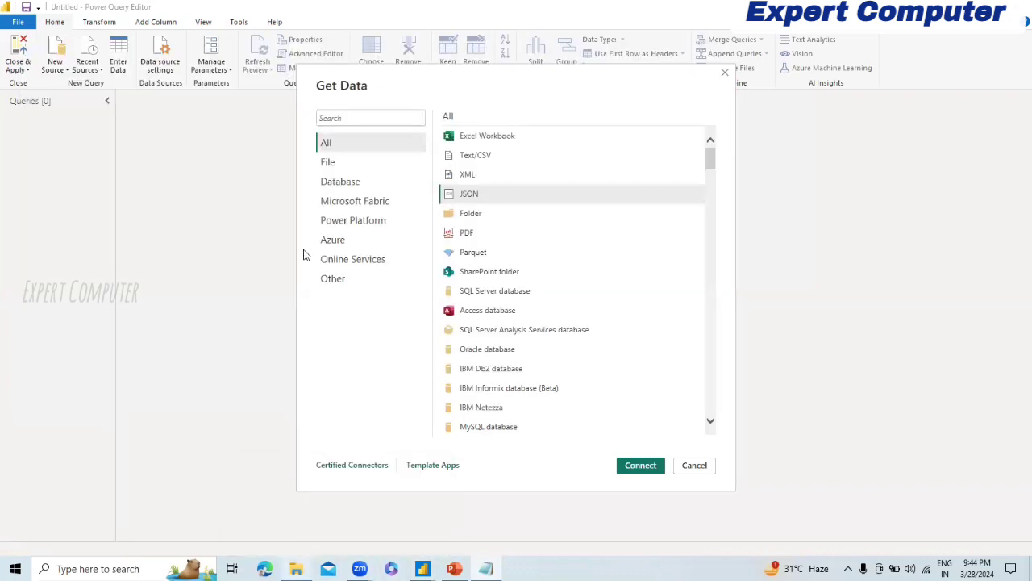
pyautogui.press('super+d')
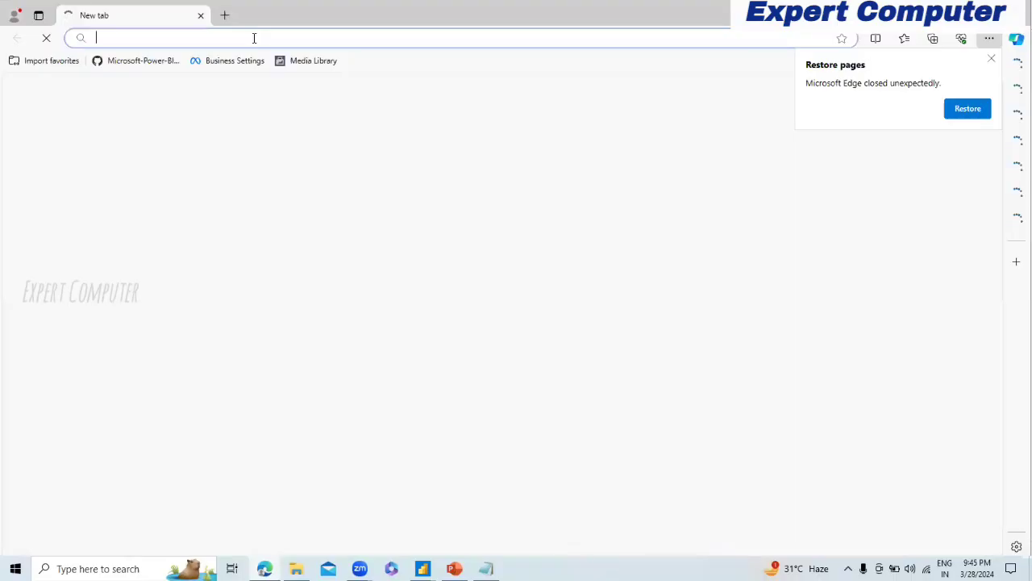
pyautogui.click(254, 38)
pyautogui.hotkey('ctrl', 'v')
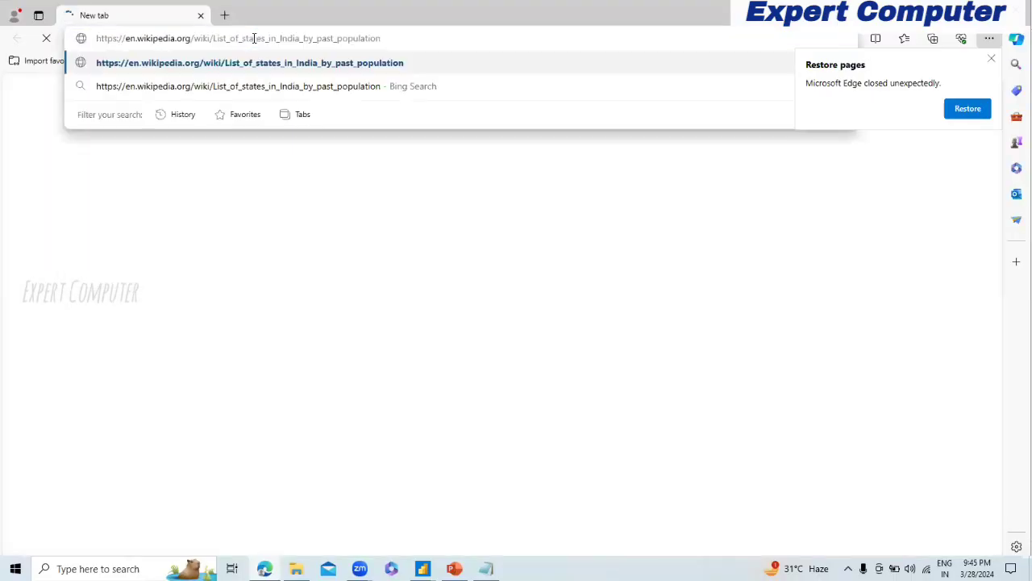
pyautogui.press('Return')
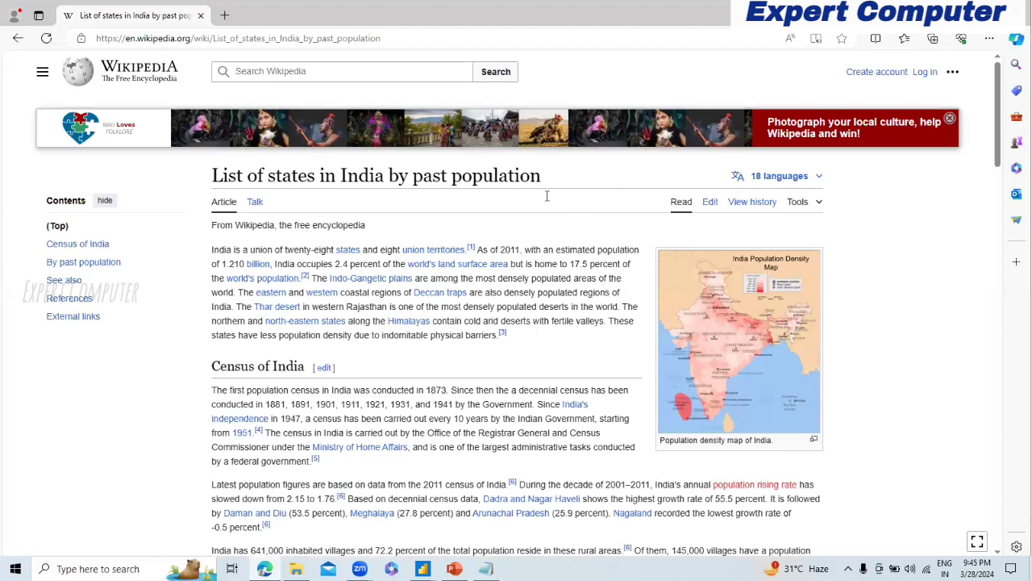
# Examine the table of Indian states and union territories by past population on the Wikipedia page
pyautogui.scroll(-3, 546, 196)
pyautogui.scroll(-3, 266, 291)
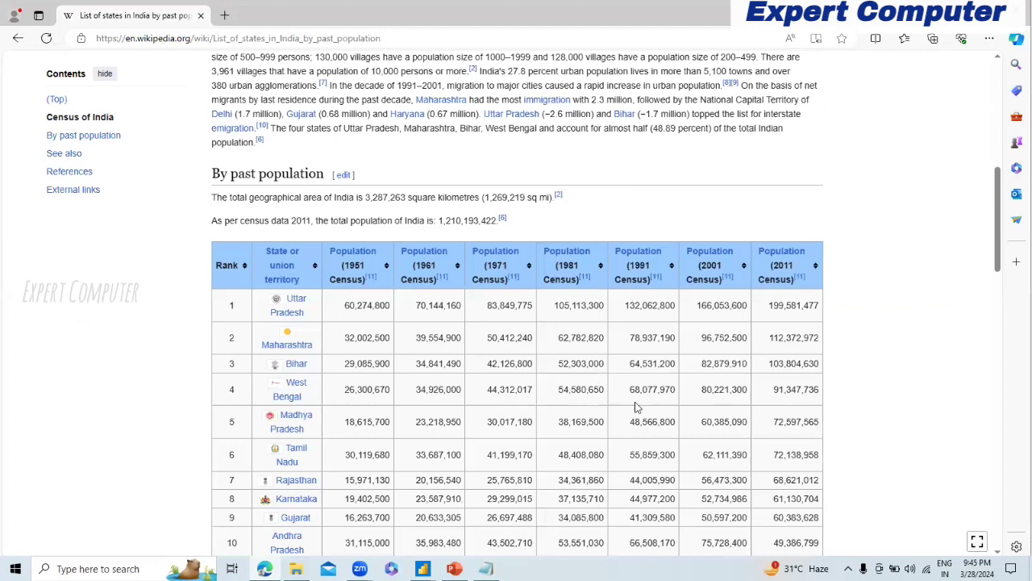
pyautogui.scroll(-2, 636, 407)
pyautogui.scroll(-4, 637, 407)
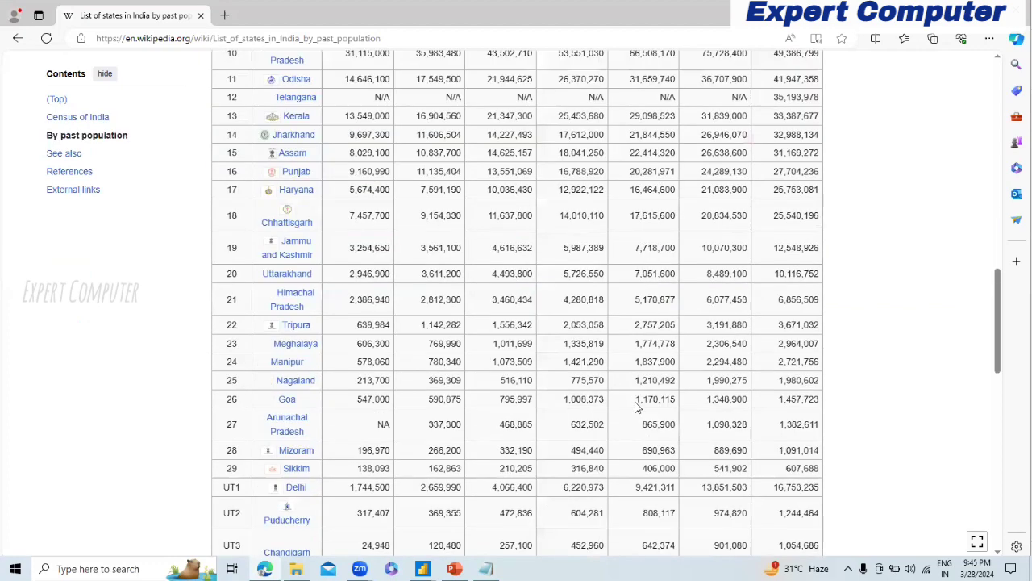
pyautogui.scroll(-5, 636, 408)
pyautogui.scroll(2, 636, 407)
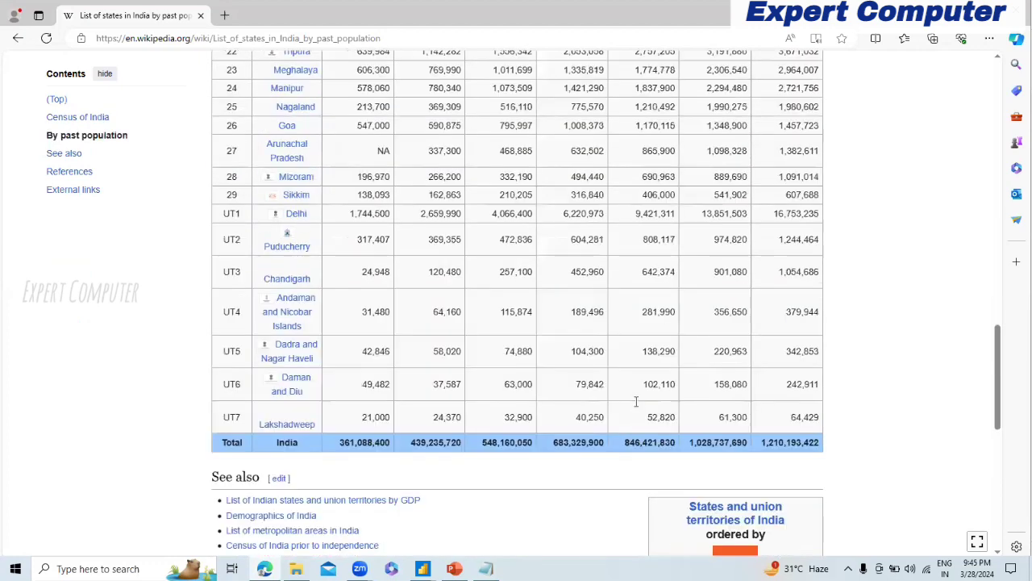
pyautogui.scroll(8, 636, 407)
pyautogui.scroll(1, 636, 408)
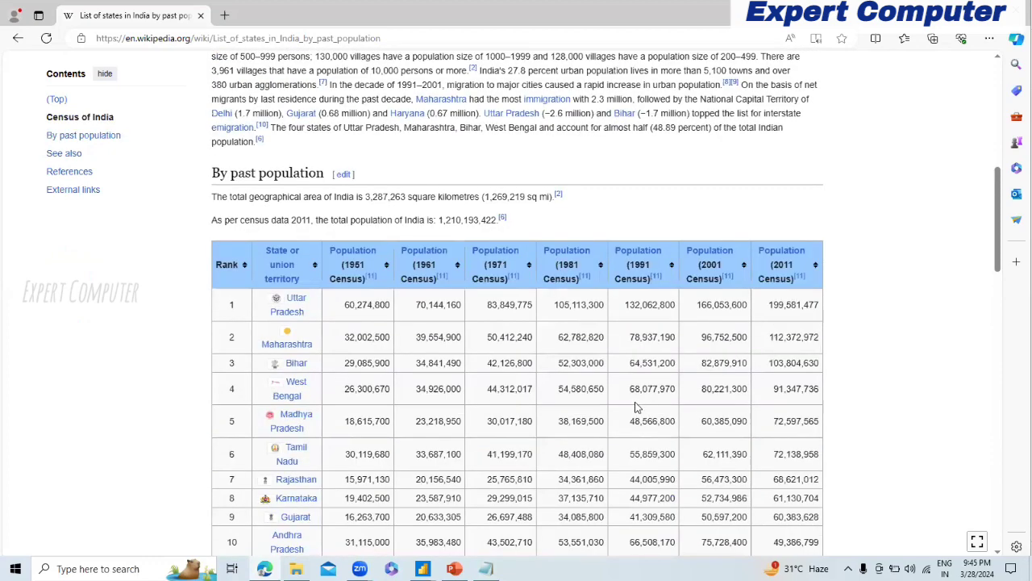
# Return to Power Query Editor and look through the database and Azure connectors in the Get Data list
pyautogui.hotkey('alt', 'Tab')
pyautogui.hotkey('alt', 'Tab')
pyautogui.press('Tab')
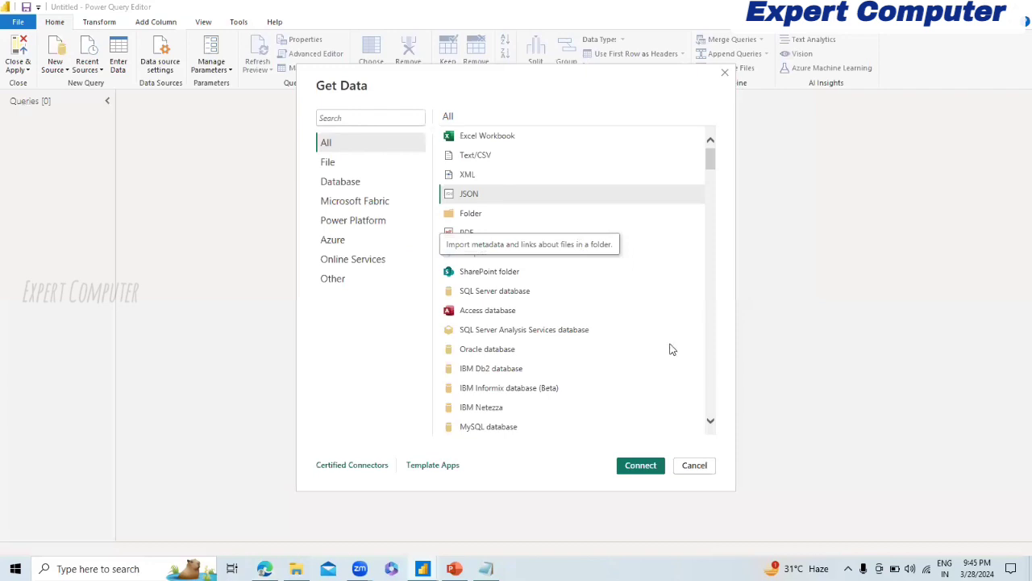
pyautogui.click(710, 425)
pyautogui.click(710, 424)
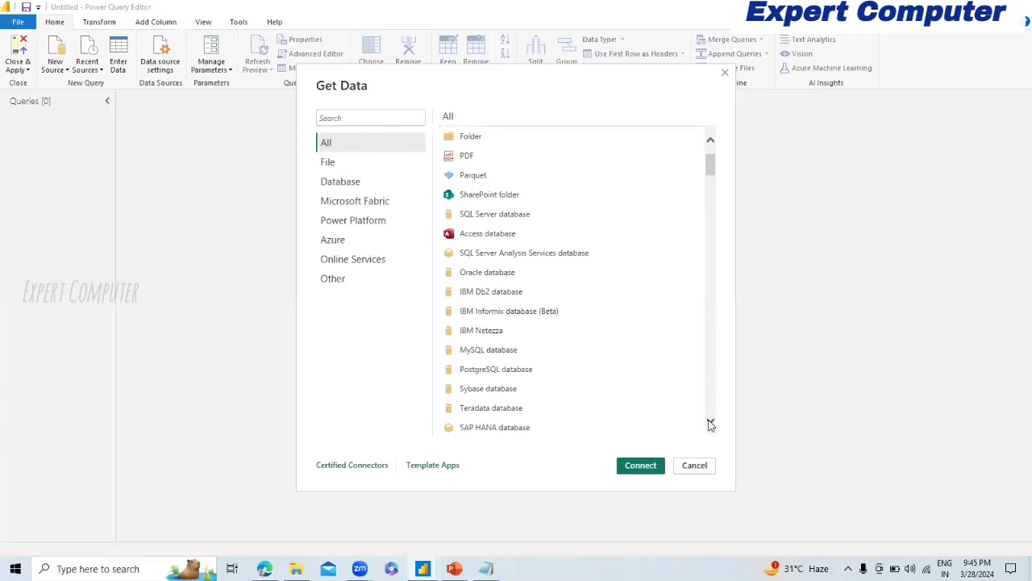
pyautogui.click(710, 424)
pyautogui.click(711, 424)
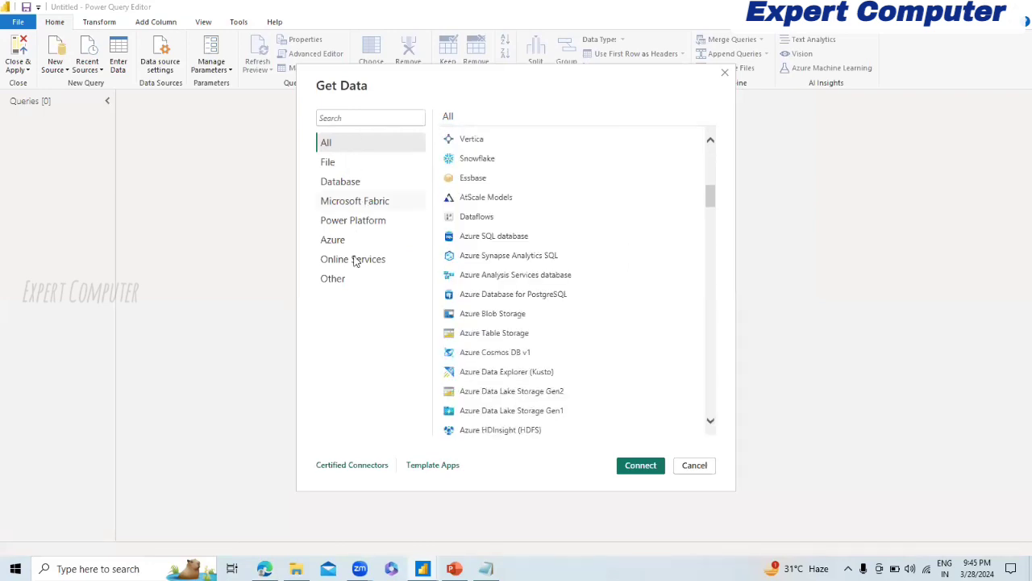
pyautogui.click(346, 281)
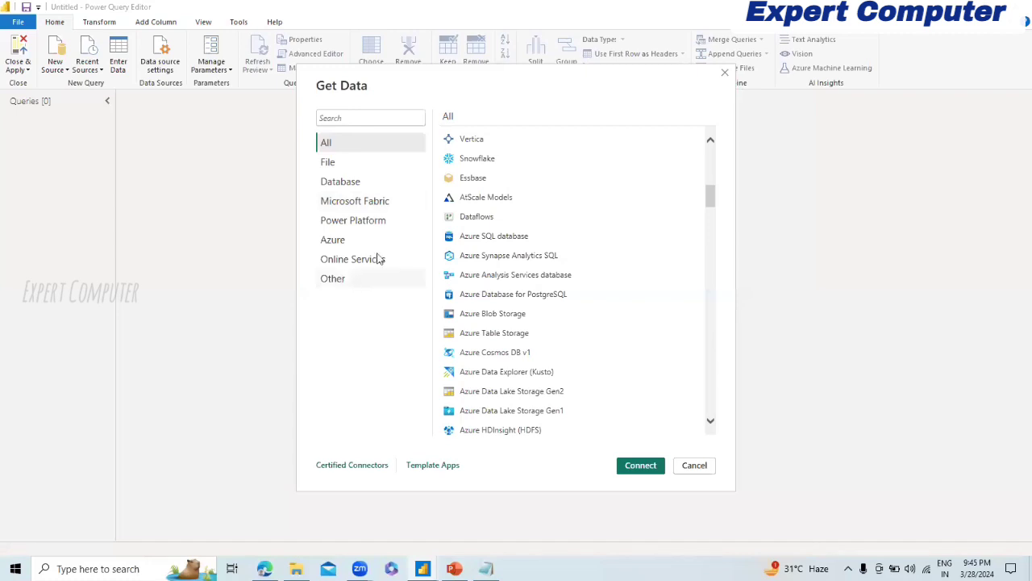
pyautogui.click(354, 151)
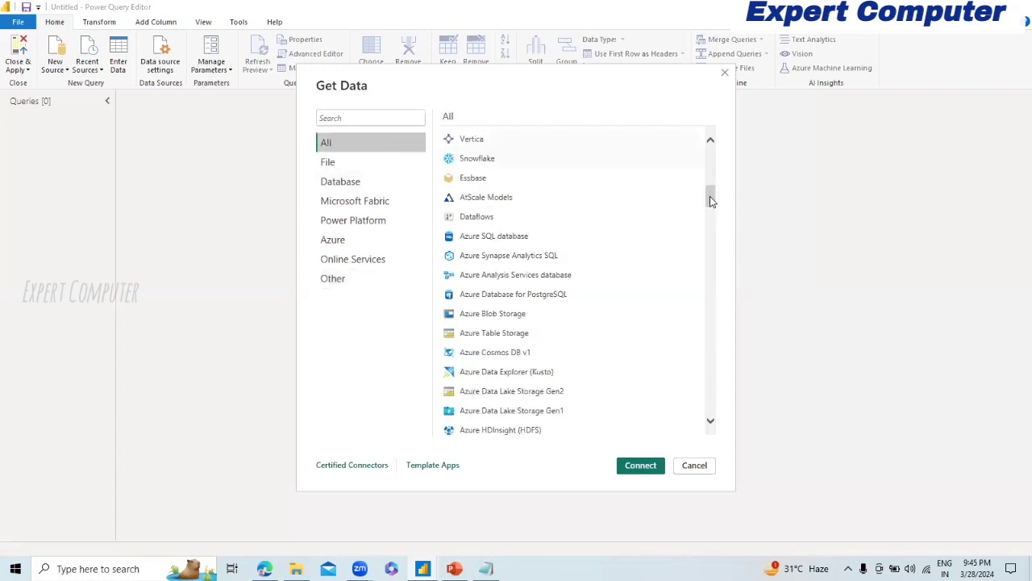
pyautogui.scroll(10, 707, 159)
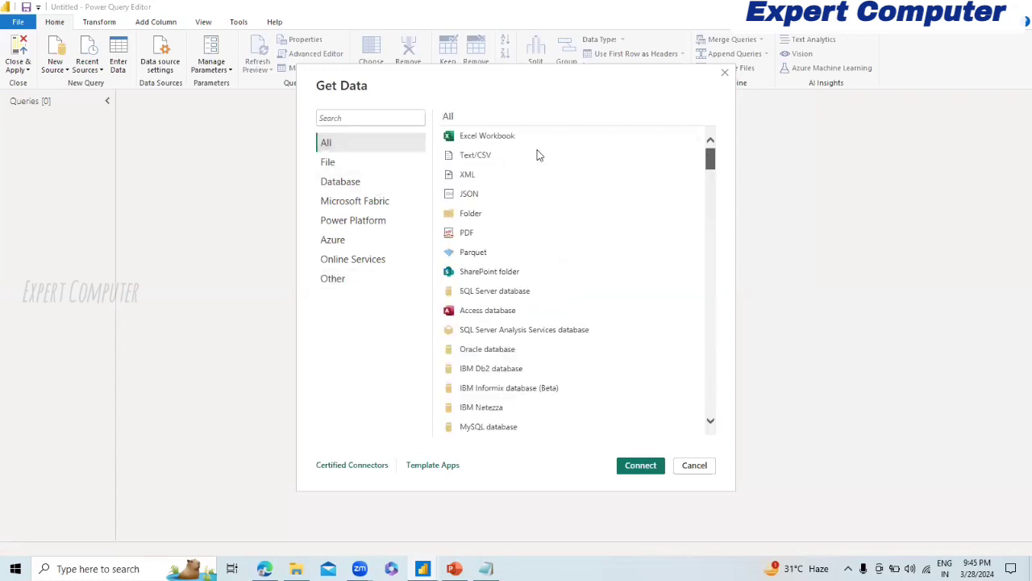
# Look through the file connectors from Excel Workbook to Parquet and close Get Data without connecting
pyautogui.click(498, 139)
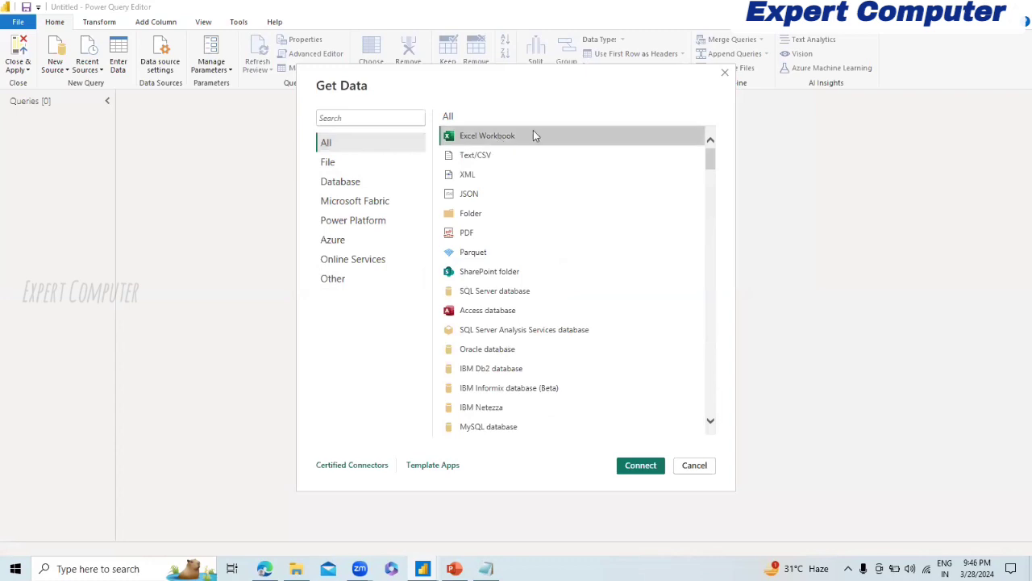
pyautogui.press('Down')
pyautogui.press('Down')
pyautogui.press('Down')
pyautogui.press('Down')
pyautogui.press('Down')
pyautogui.press('Down')
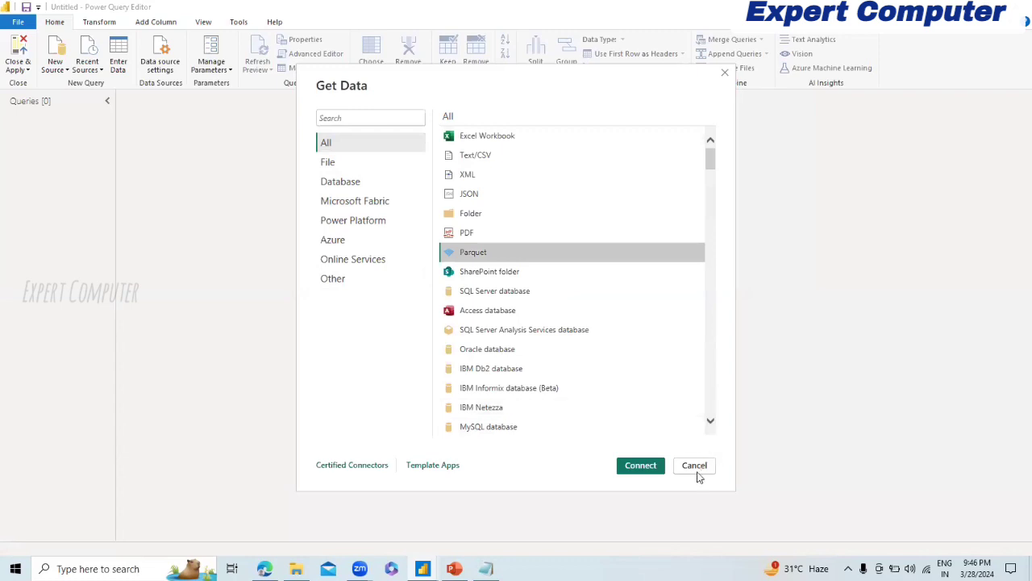
pyautogui.press('Escape')
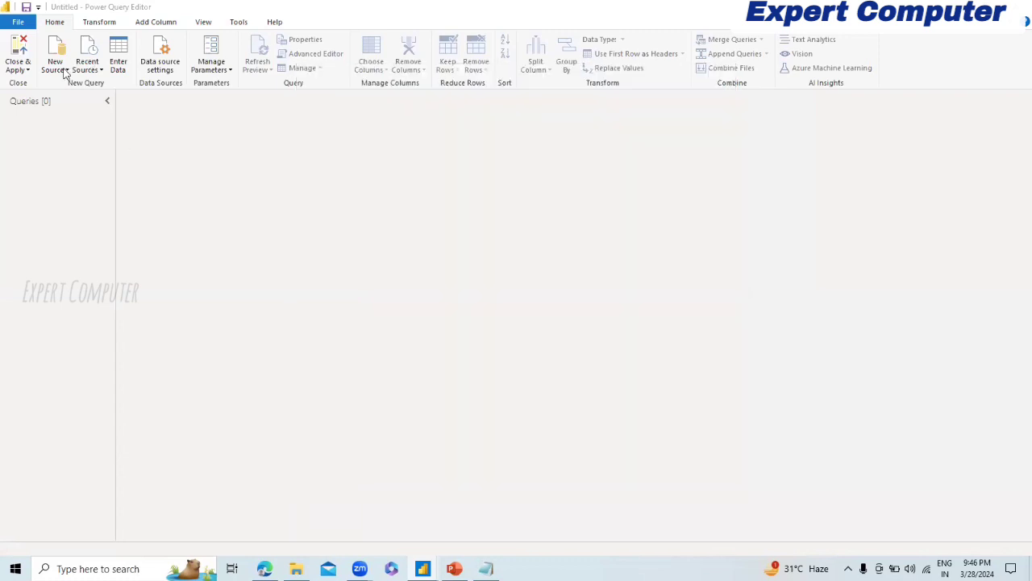
pyautogui.click(57, 67)
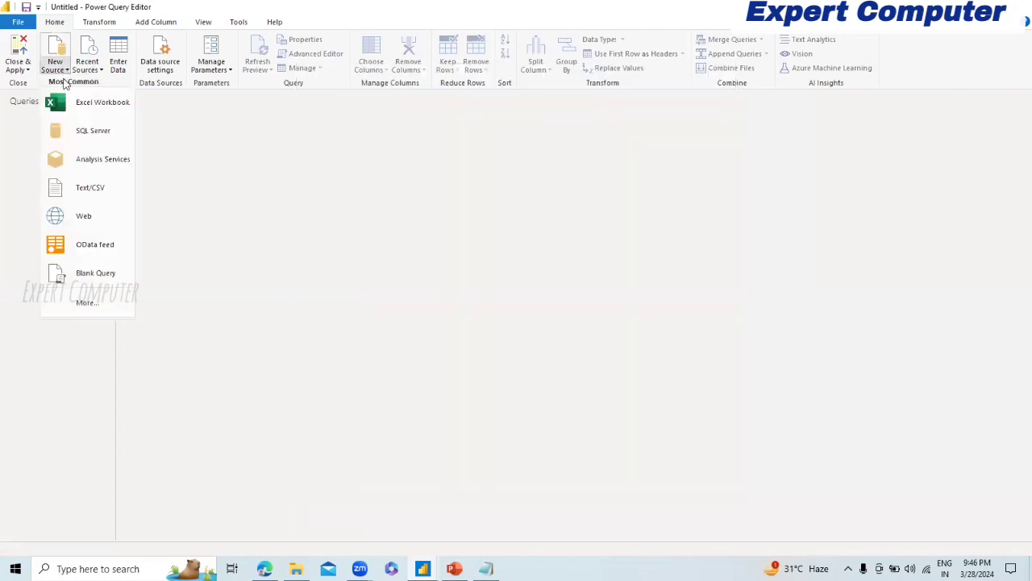
pyautogui.click(83, 216)
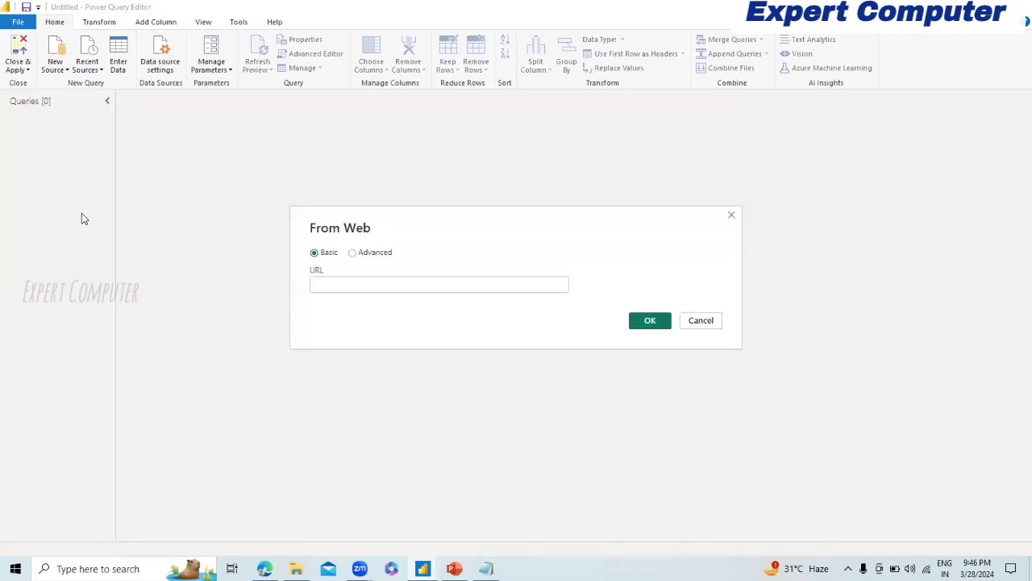
pyautogui.hotkey('ctrl', 'v')
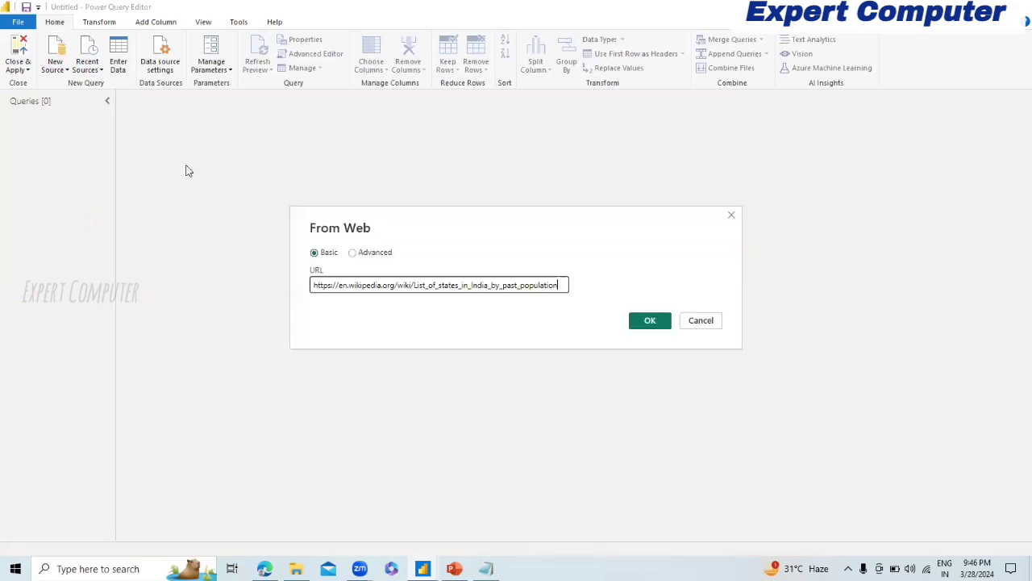
pyautogui.click(650, 321)
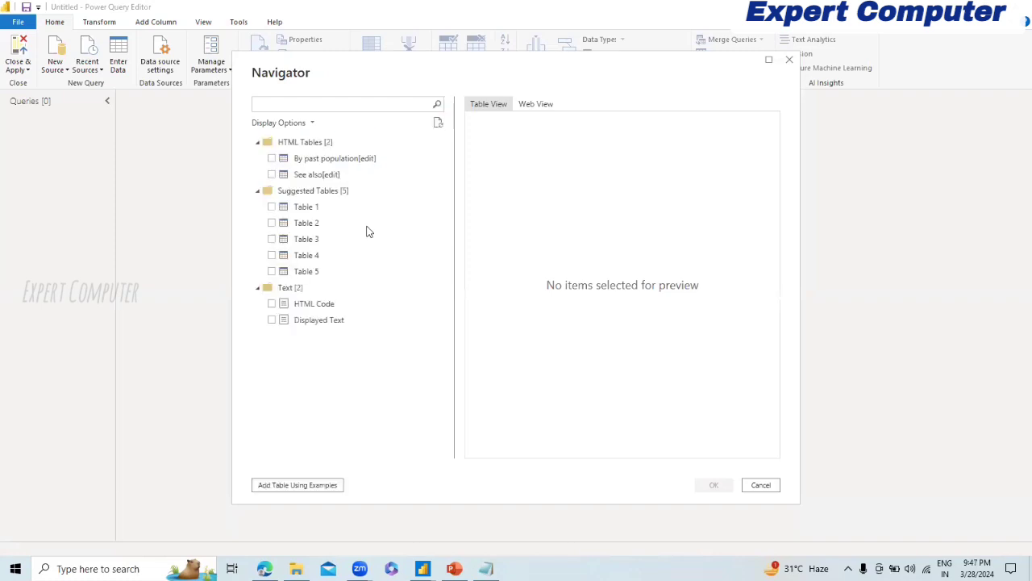
# Preview the suggested Table 1 in the Navigator and clear its selection
pyautogui.click(287, 143)
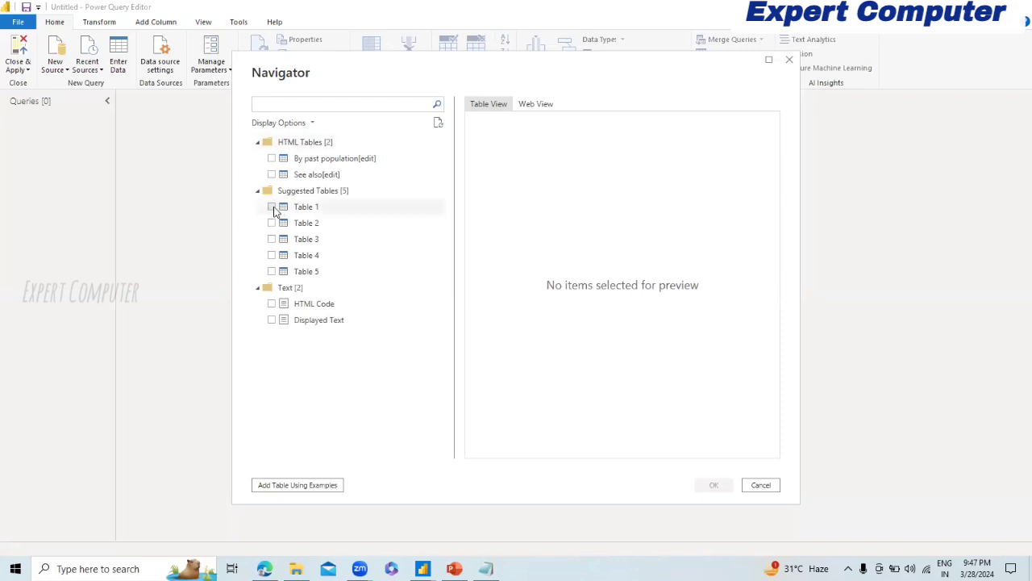
pyautogui.click(272, 207)
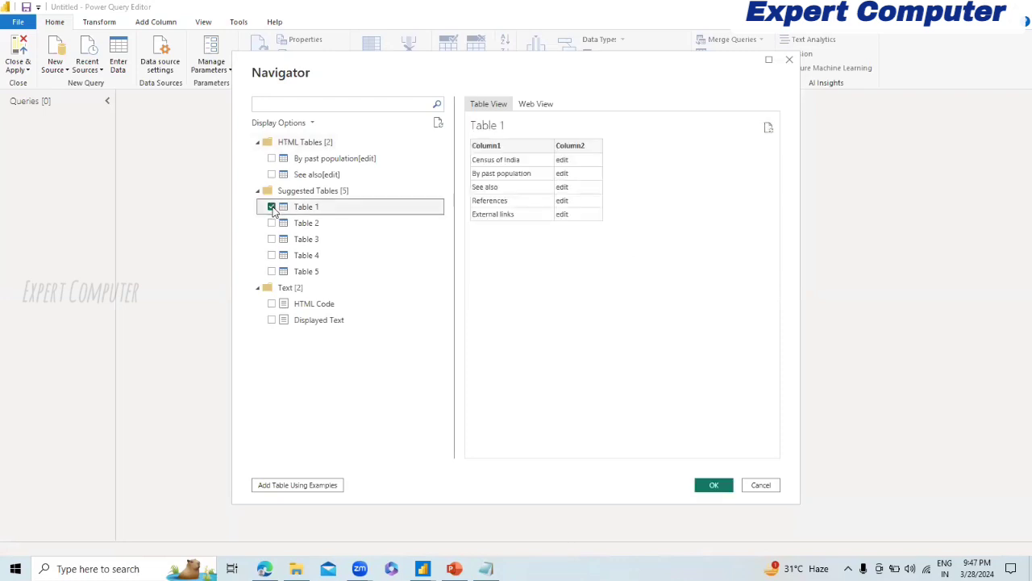
pyautogui.click(272, 207)
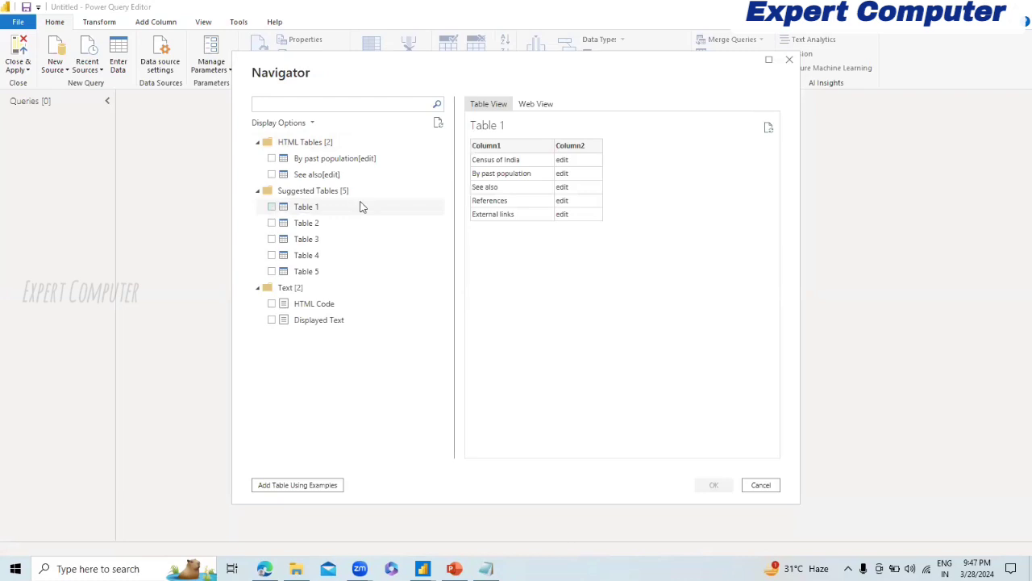
# Preview the suggested Table 2, Table 3, Table 4 and Table 5 one by one, clearing each selection
pyautogui.click(272, 223)
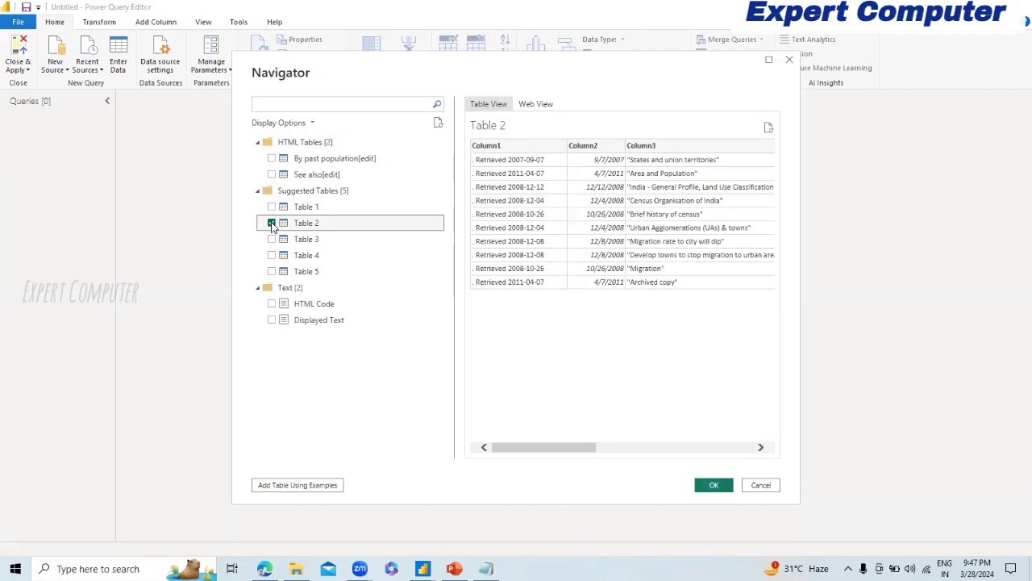
pyautogui.click(272, 224)
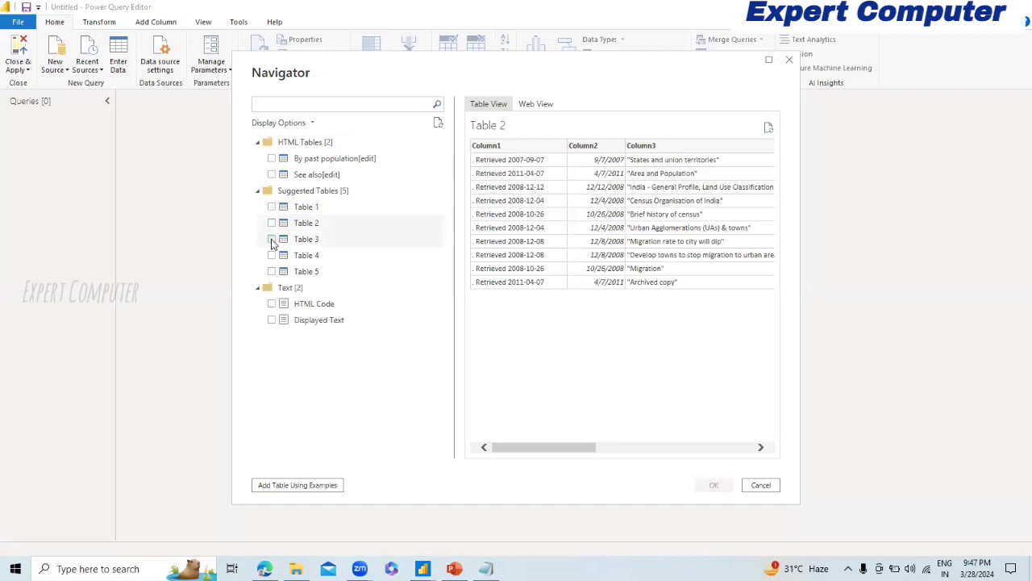
pyautogui.click(272, 240)
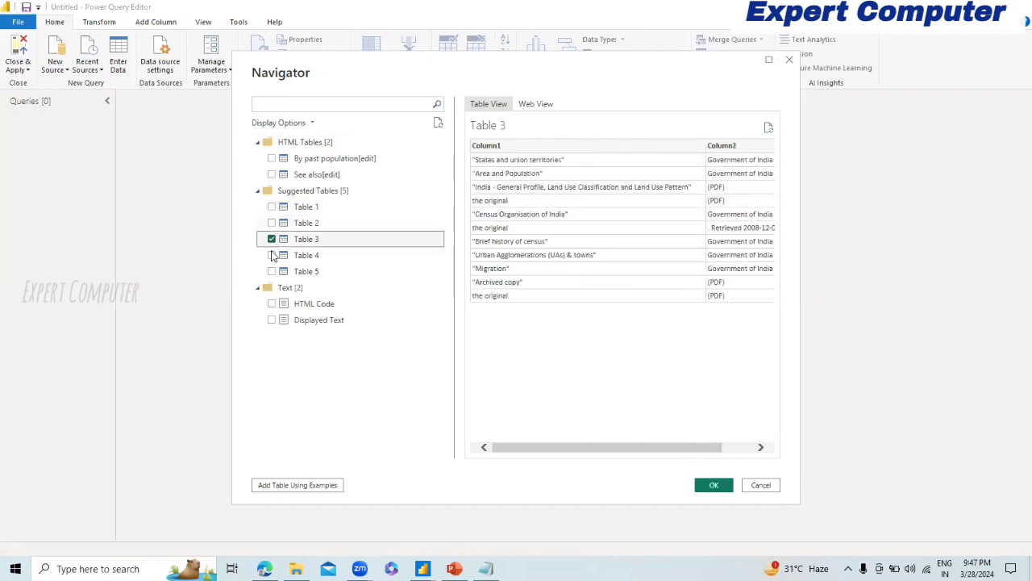
pyautogui.click(272, 240)
pyautogui.click(272, 256)
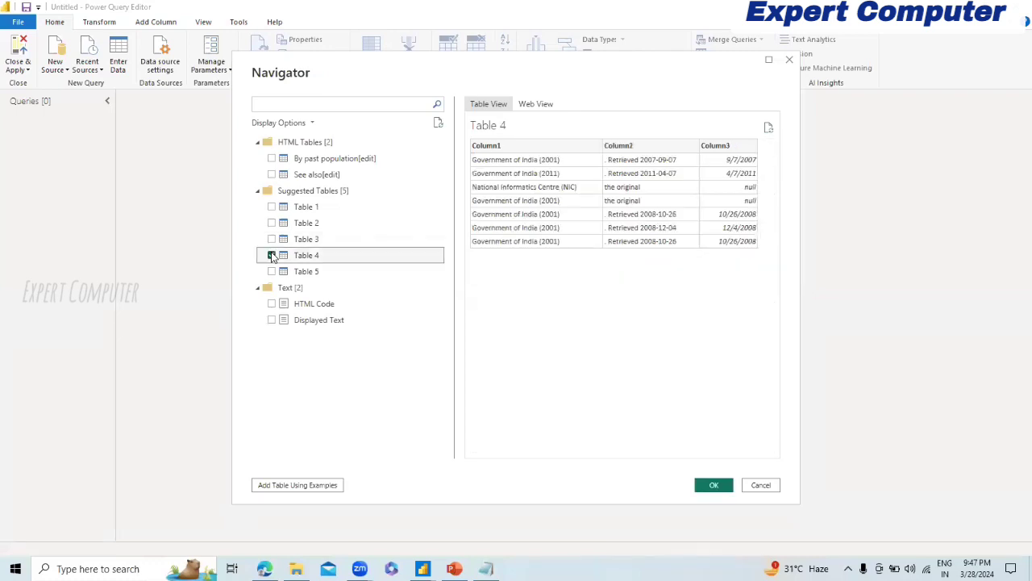
pyautogui.click(272, 255)
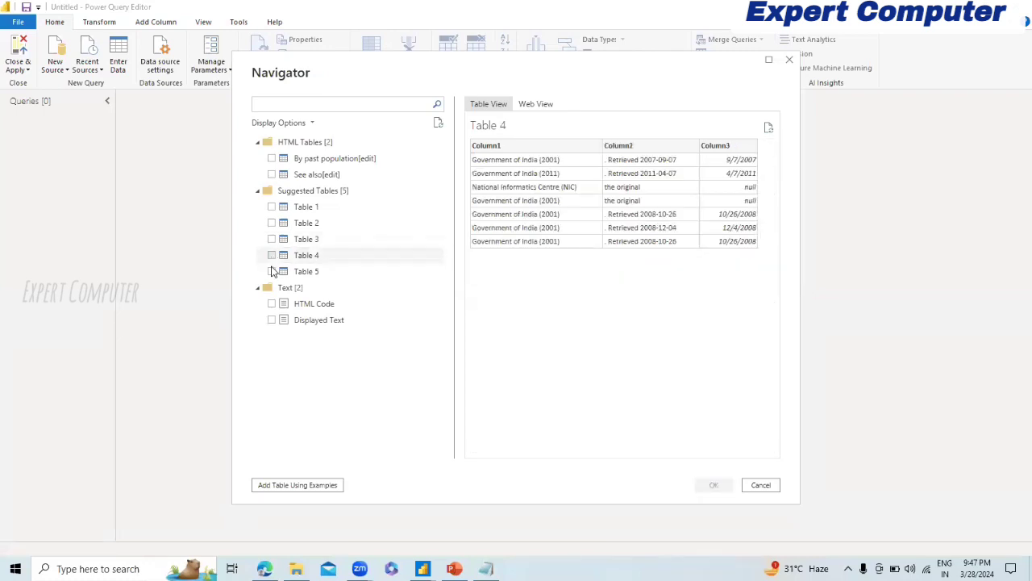
pyautogui.click(271, 271)
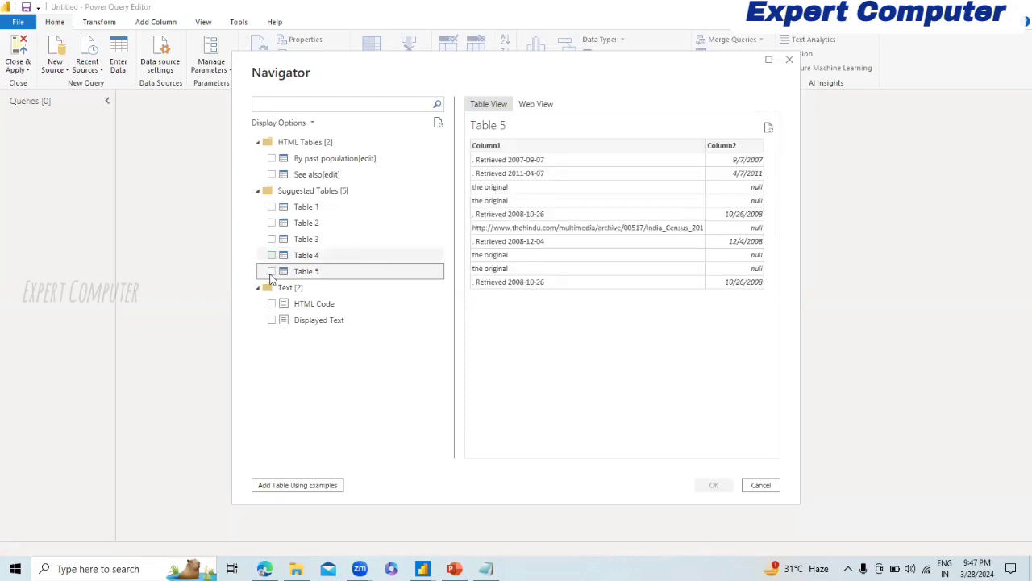
pyautogui.click(272, 271)
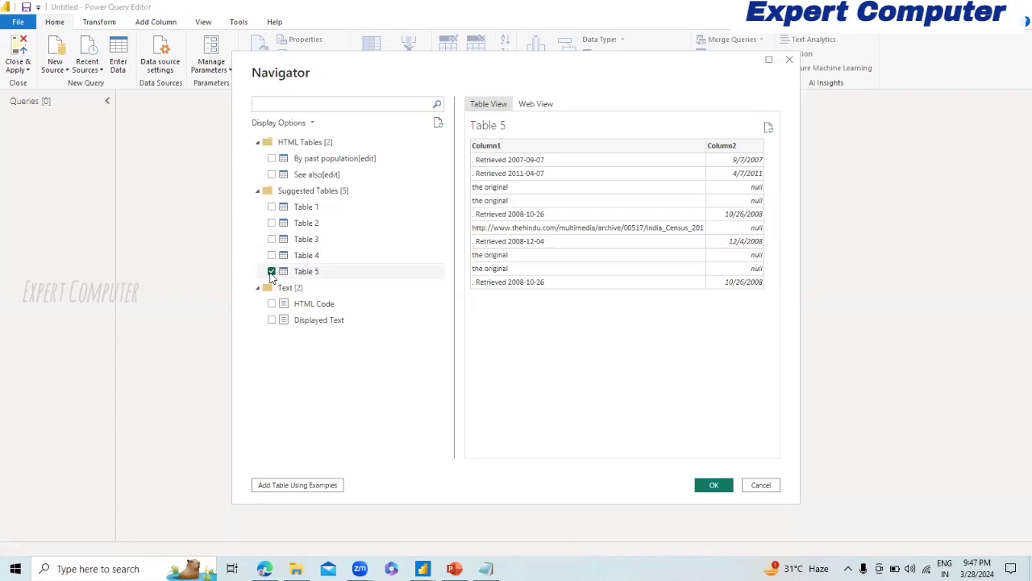
pyautogui.click(272, 272)
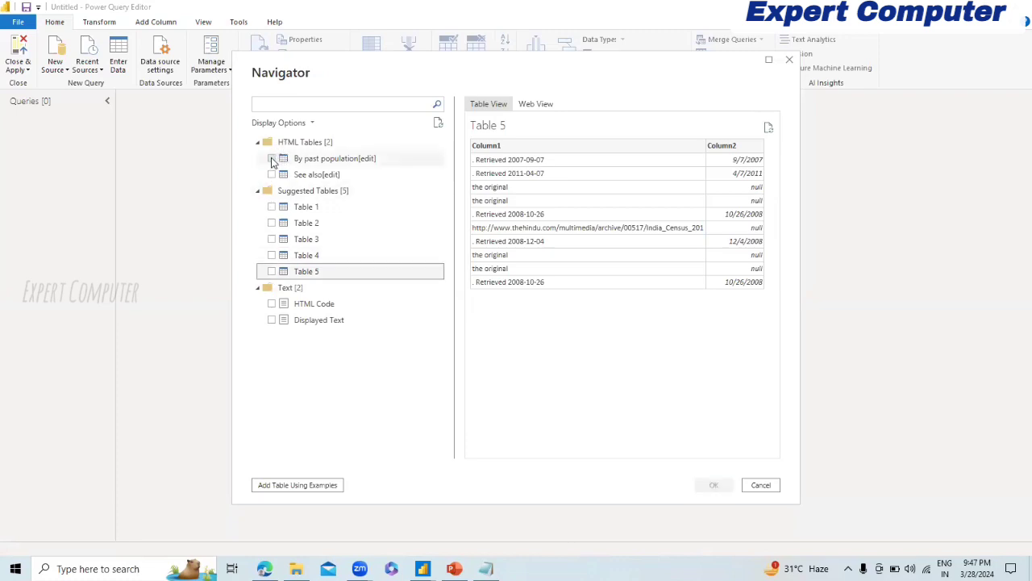
# Select the HTML table By past population[edit], check its census columns and load it, minimizing the Notepad window with the URL
pyautogui.click(272, 159)
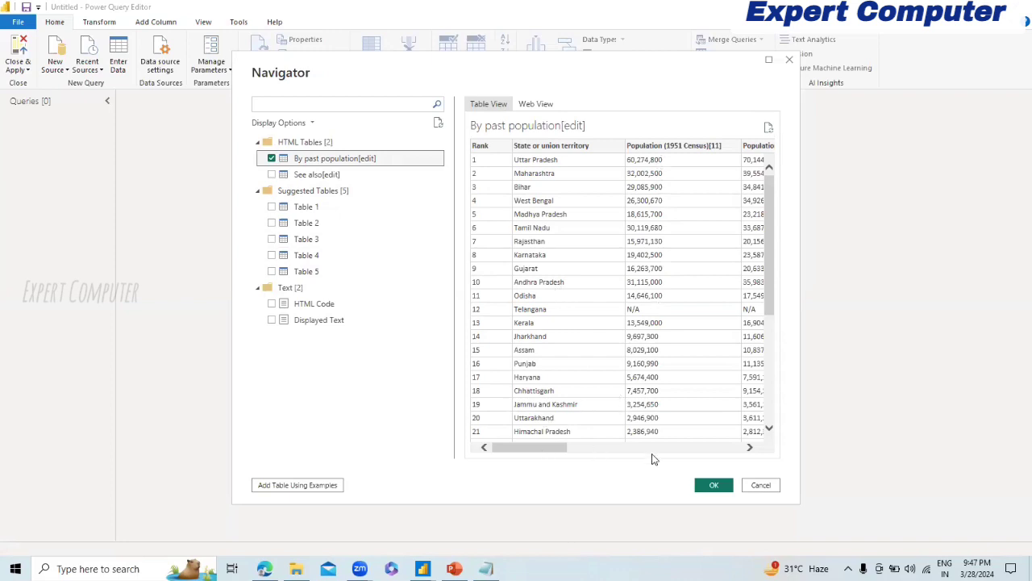
pyautogui.moveTo(653, 450); pyautogui.dragTo(696, 444)
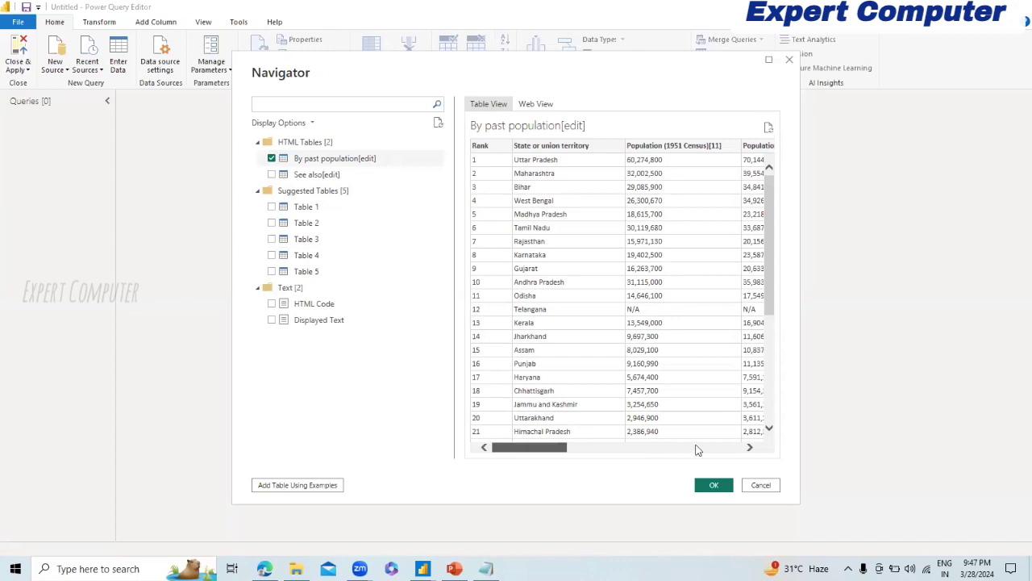
pyautogui.click(697, 449)
pyautogui.click(718, 446)
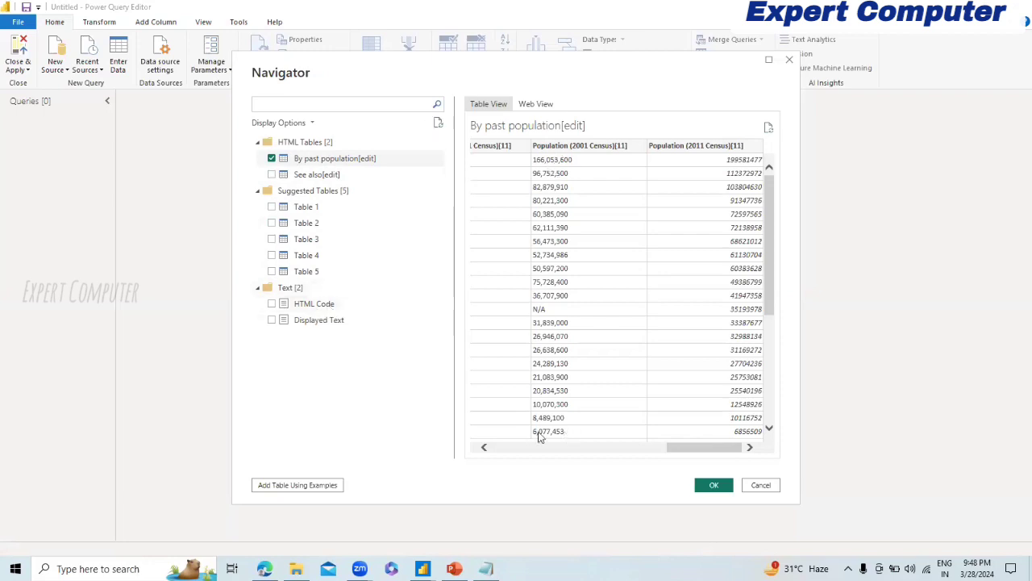
pyautogui.click(507, 449)
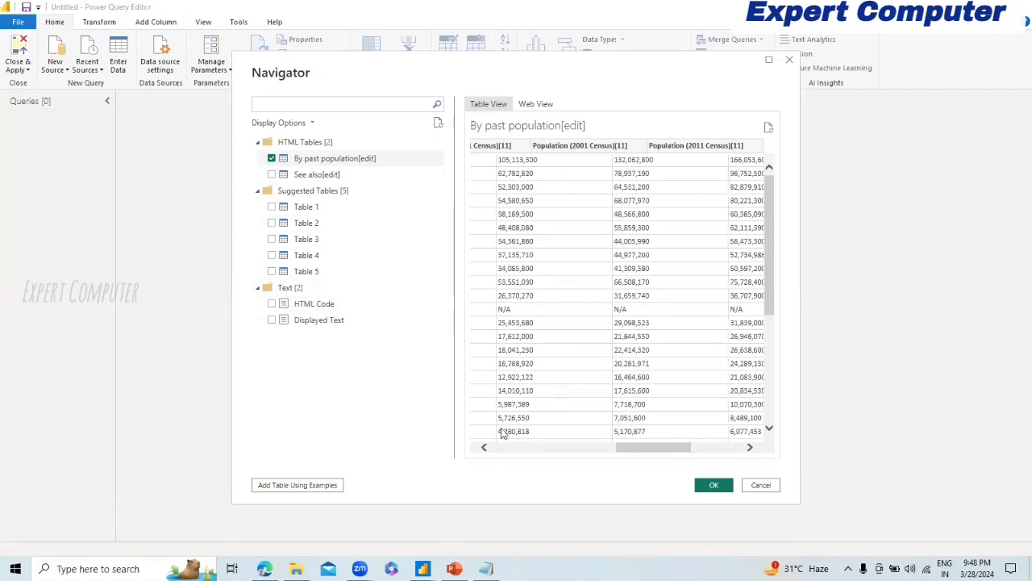
pyautogui.click(498, 445)
pyautogui.click(495, 448)
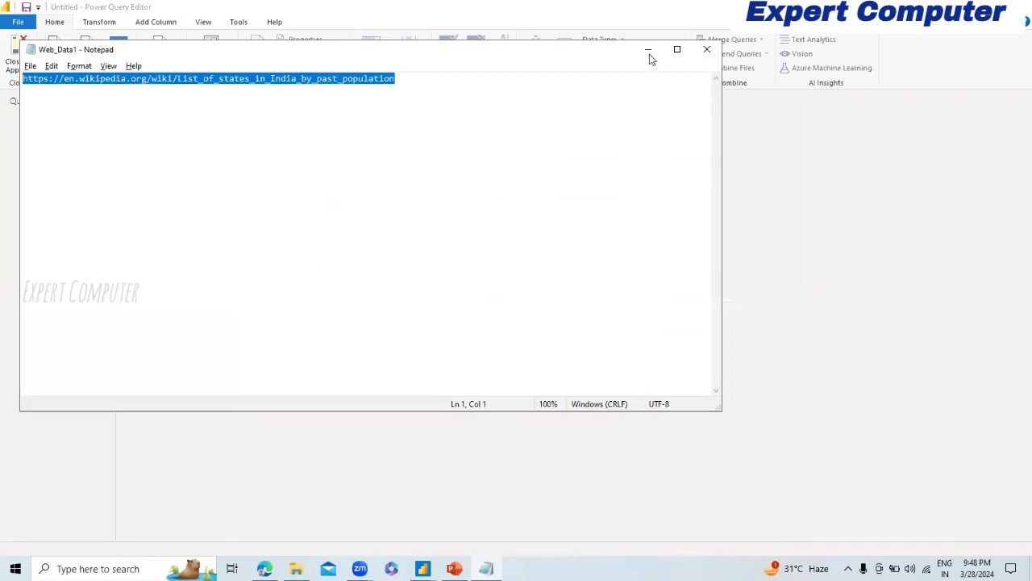
pyautogui.click(647, 50)
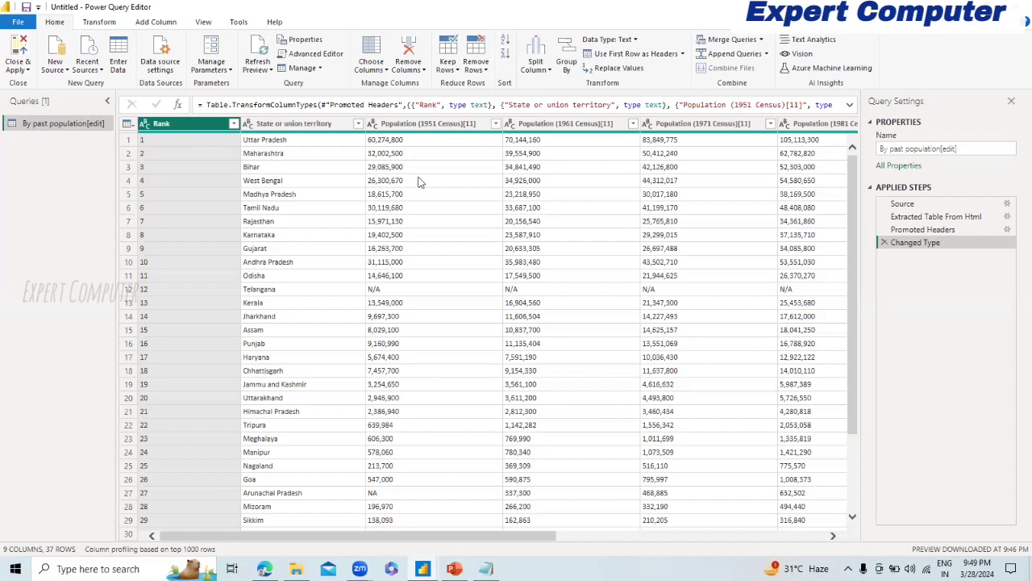
# Examine the Rank column of the loaded table from the first row to the Total row and back up
pyautogui.click(300, 125)
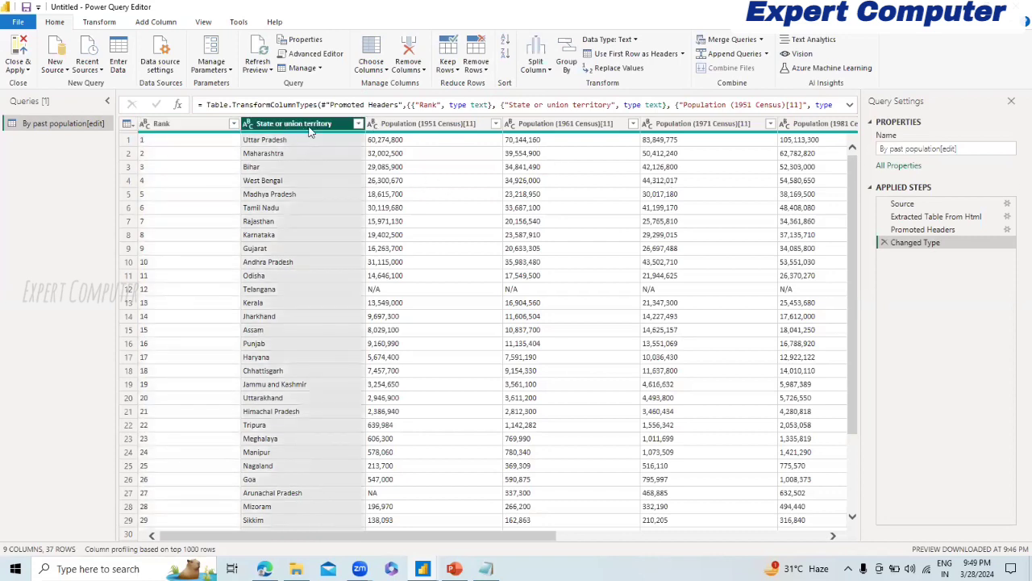
pyautogui.click(165, 125)
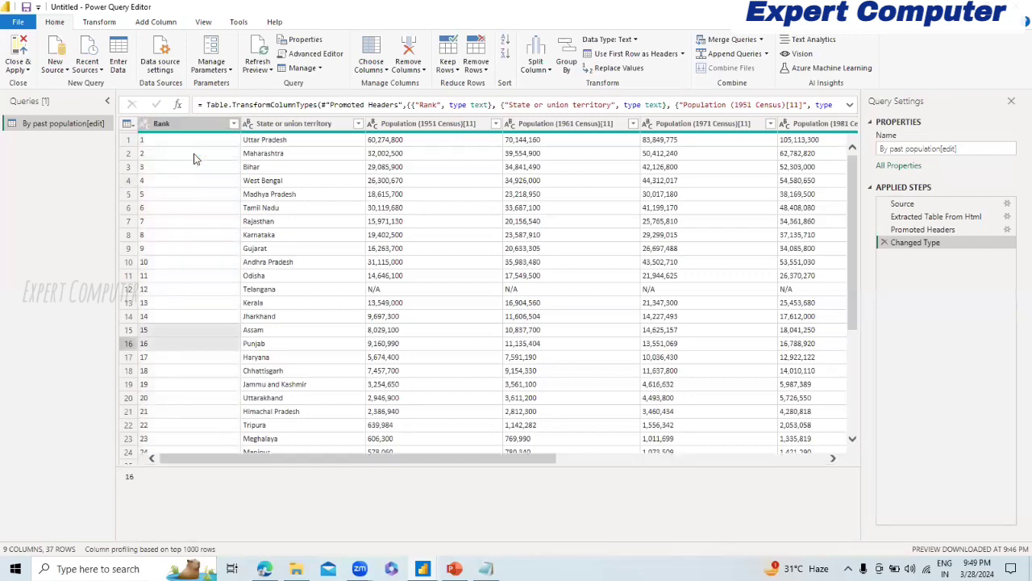
pyautogui.press('Down')
pyautogui.press('Down')
pyautogui.press('Down')
pyautogui.press('Down')
pyautogui.press('Down')
pyautogui.press('Down')
pyautogui.press('Down')
pyautogui.press('Down')
pyautogui.press('Down')
pyautogui.press('Down')
pyautogui.press('Down')
pyautogui.press('Down')
pyautogui.press('Down')
pyautogui.press('Down')
pyautogui.press('Down')
pyautogui.press('Down')
pyautogui.press('Down')
pyautogui.press('Down')
pyautogui.press('Down')
pyautogui.press('Down')
pyautogui.press('Down')
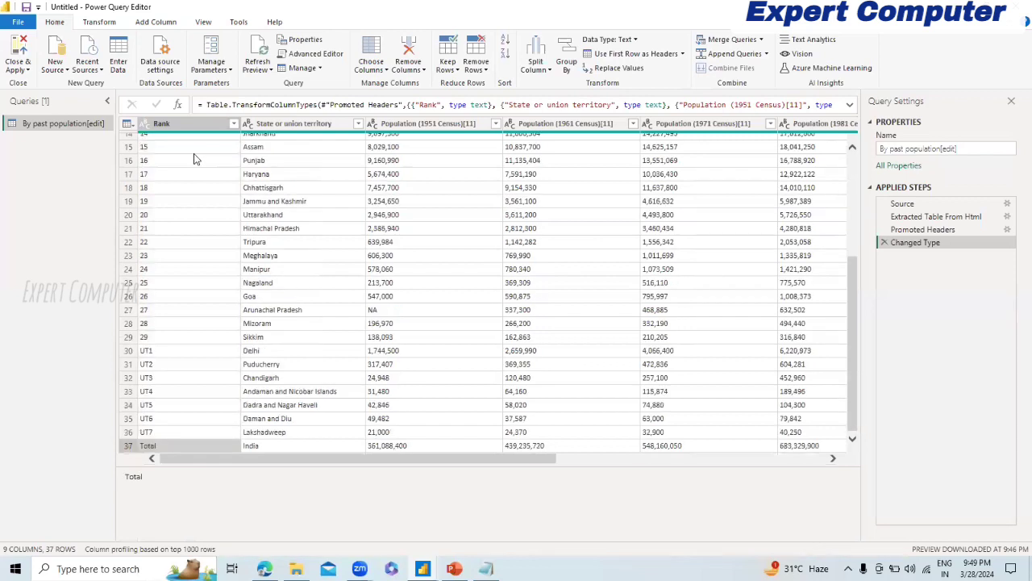
pyautogui.press('Up')
pyautogui.press('Up')
pyautogui.press('Up')
pyautogui.press('Up')
pyautogui.press('Up')
pyautogui.press('Up')
pyautogui.press('Up')
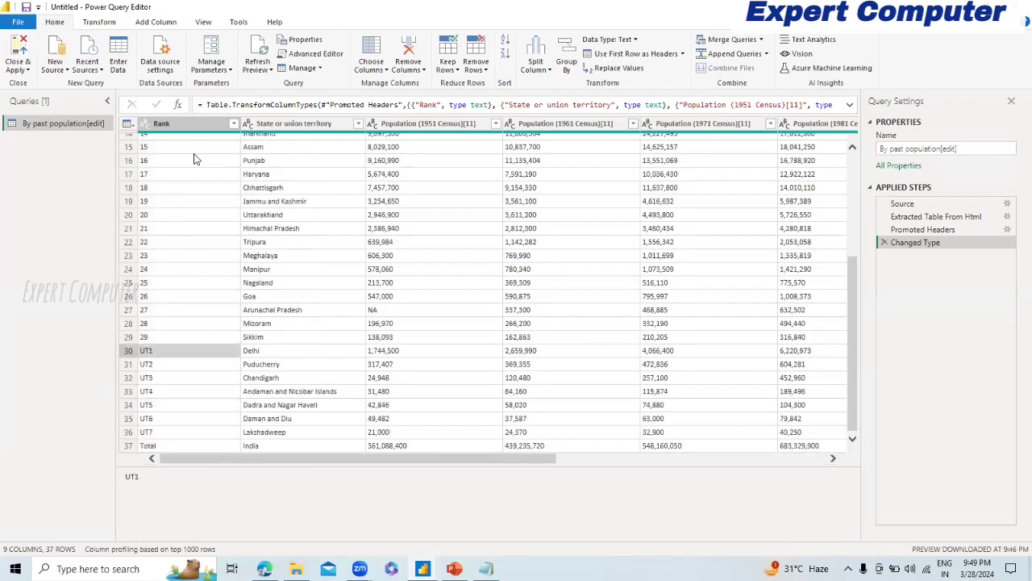
pyautogui.press('Down')
pyautogui.press('Down')
pyautogui.press('Down')
pyautogui.press('Down')
pyautogui.press('Down')
pyautogui.press('Down')
pyautogui.press('Down')
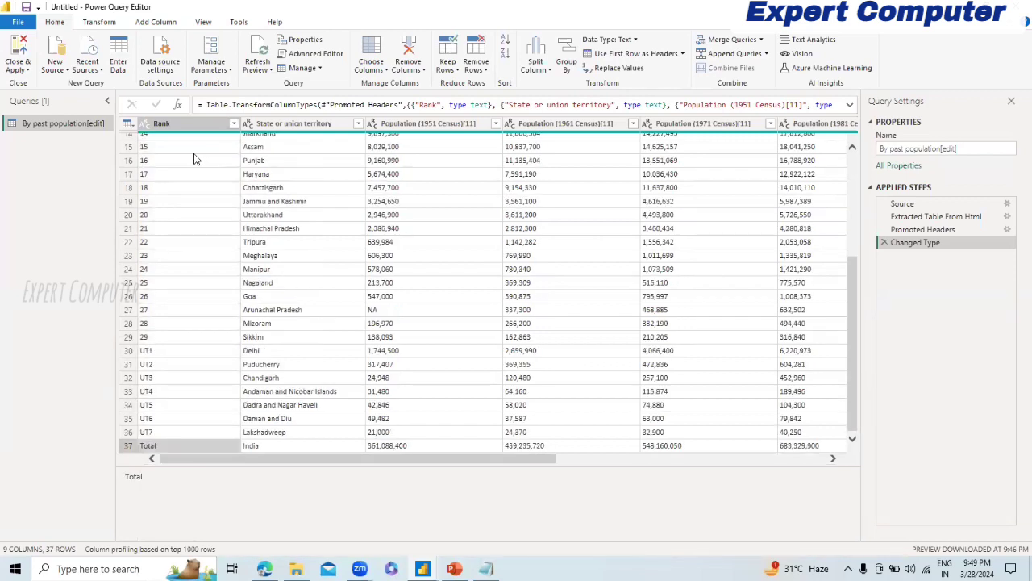
pyautogui.press('Up')
pyautogui.press('Up')
pyautogui.press('Up')
pyautogui.press('Up')
pyautogui.press('Up')
pyautogui.press('Up')
pyautogui.press('Up')
pyautogui.press('Up')
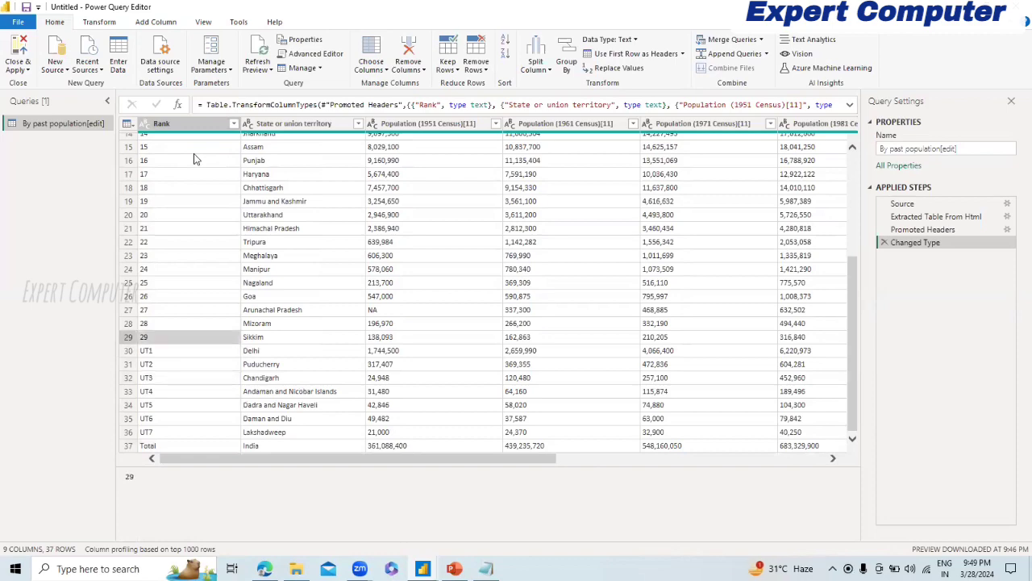
pyautogui.press('Up')
pyautogui.press('Up')
pyautogui.press('Up')
pyautogui.press('Up')
pyautogui.press('Up')
pyautogui.press('Up')
pyautogui.press('Up')
pyautogui.press('Up')
pyautogui.press('Up')
pyautogui.press('Up')
pyautogui.press('Up')
pyautogui.press('Up')
pyautogui.press('Up')
pyautogui.press('Up')
pyautogui.press('Up')
pyautogui.press('Up')
pyautogui.press('Up')
pyautogui.press('Up')
pyautogui.press('Up')
pyautogui.press('Up')
pyautogui.press('Up')
pyautogui.press('Up')
pyautogui.press('Up')
pyautogui.press('Up')
pyautogui.press('Up')
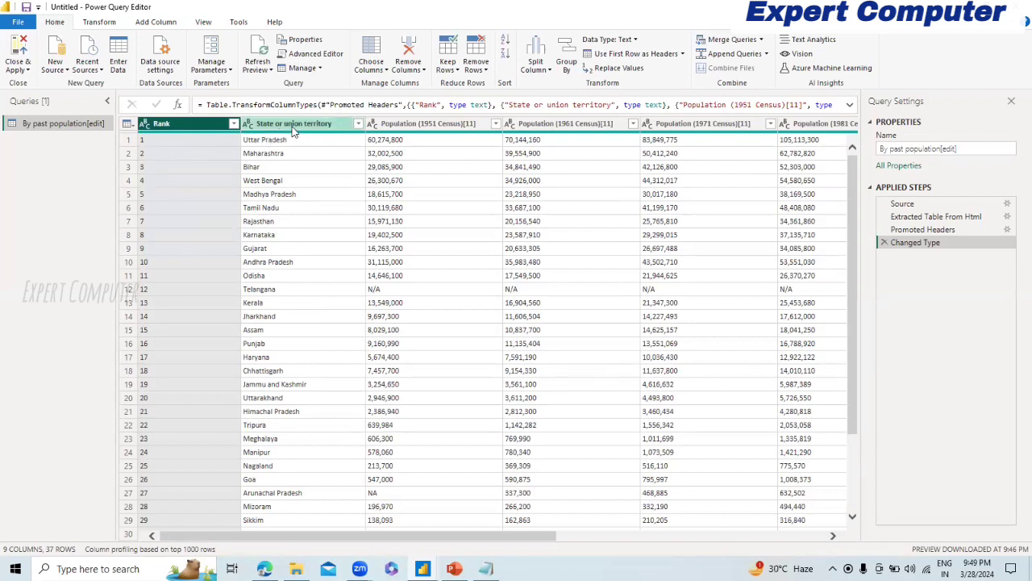
# Look through the State or union territory column from Himachal Pradesh down to the lower rows
pyautogui.press('Right')
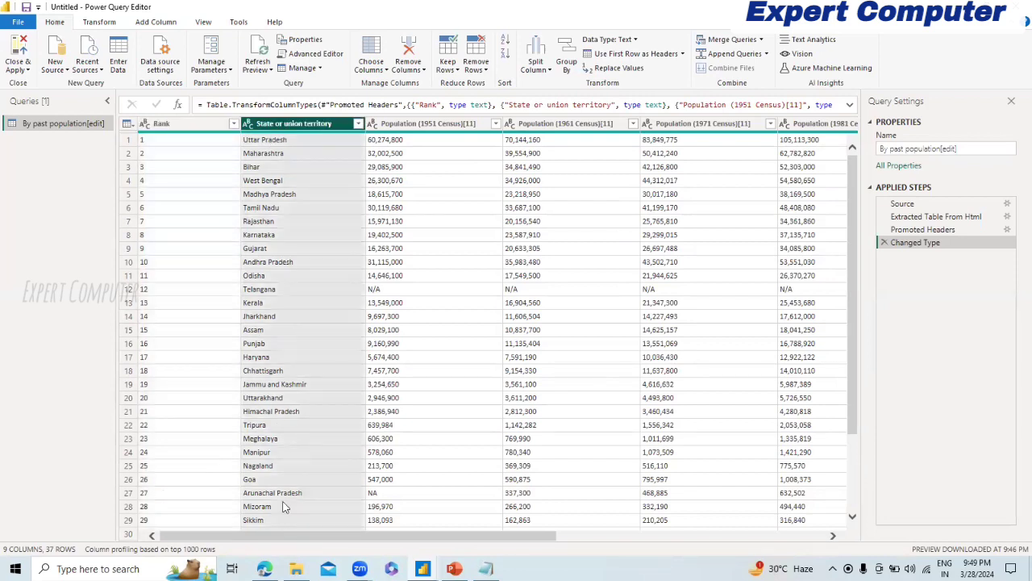
pyautogui.click(301, 412)
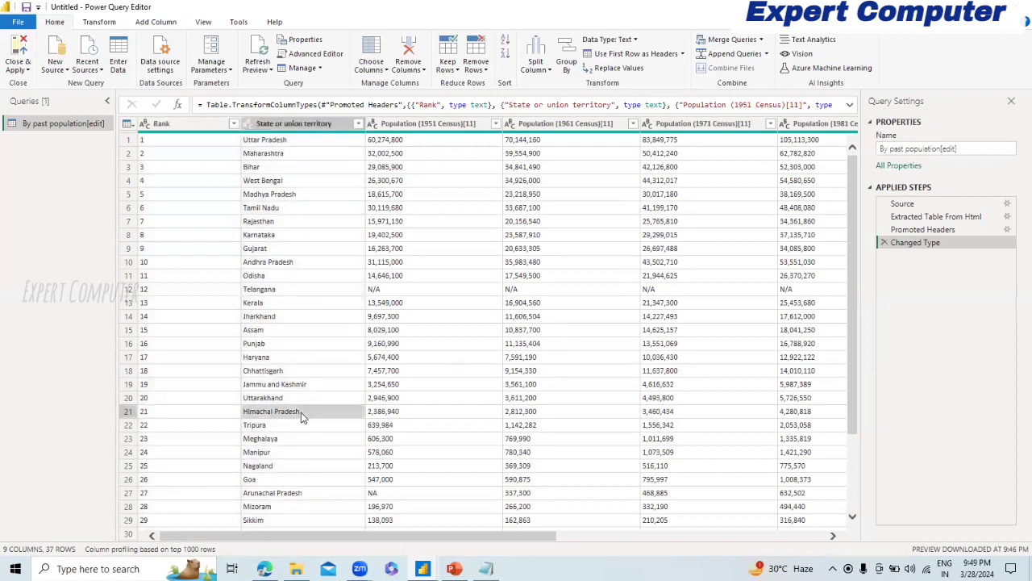
pyautogui.press('Down')
pyautogui.press('Down')
pyautogui.press('Down')
pyautogui.press('Down')
pyautogui.press('Down')
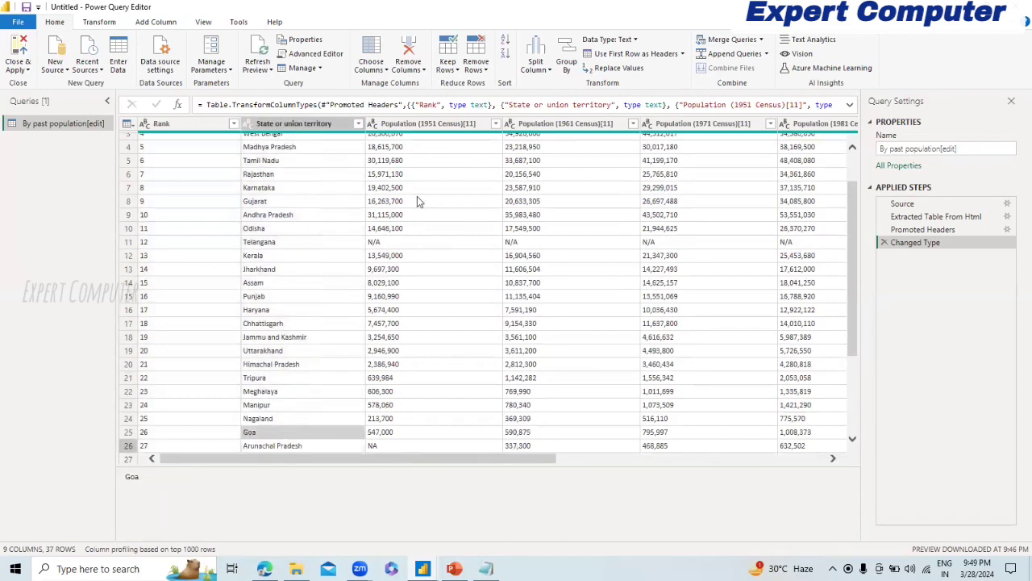
pyautogui.press('Down')
pyautogui.press('Down')
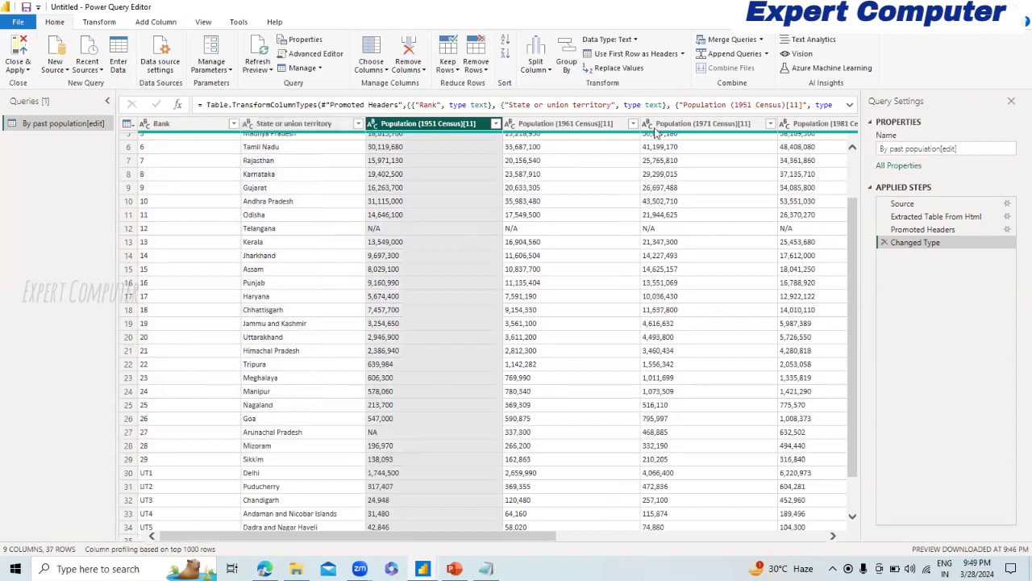
# Go through the census population columns from 1951 to 2011 and compare their data types
pyautogui.press('Right')
pyautogui.press('Right')
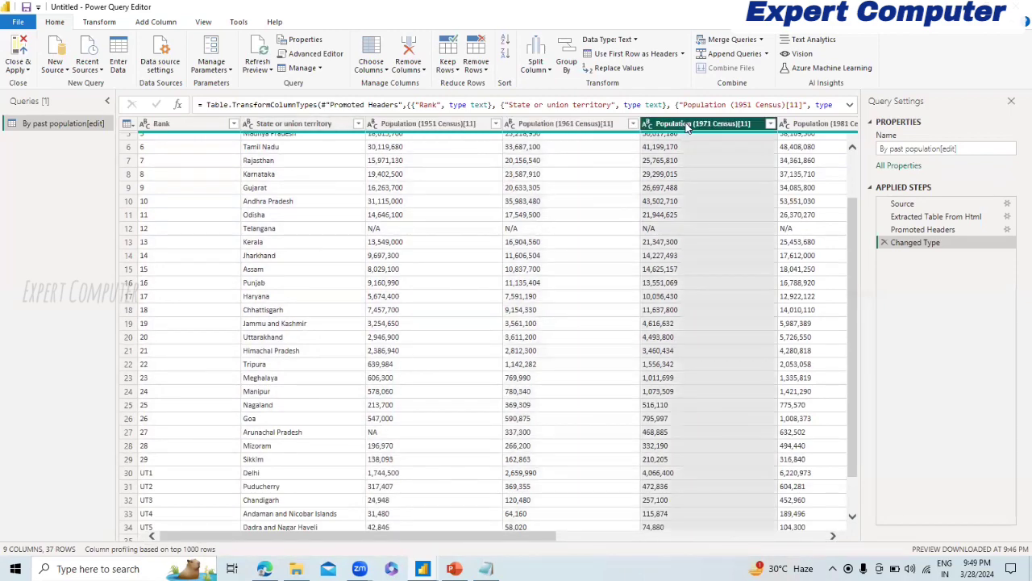
pyautogui.press('Right')
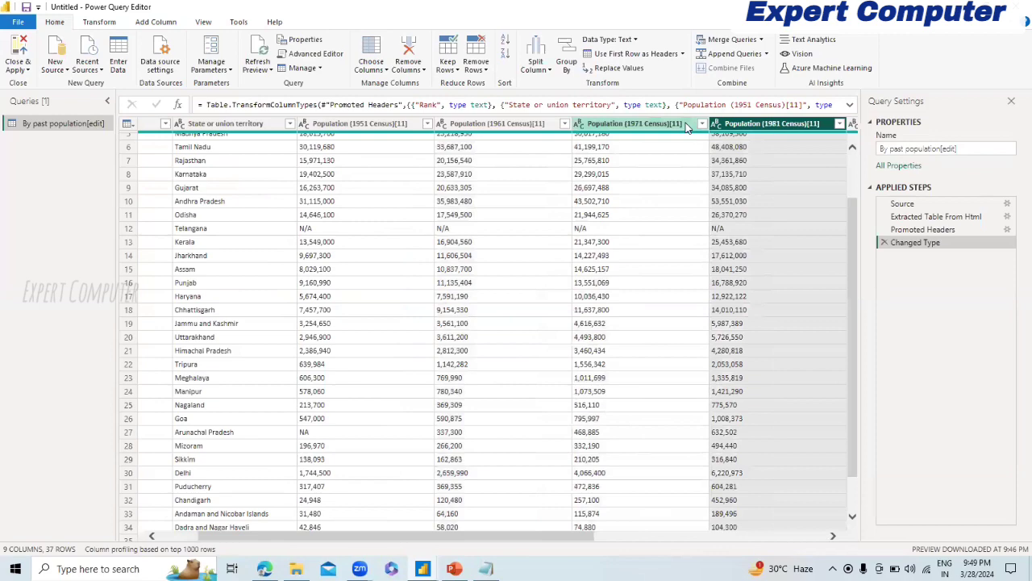
pyautogui.press('Right')
pyautogui.press('Right')
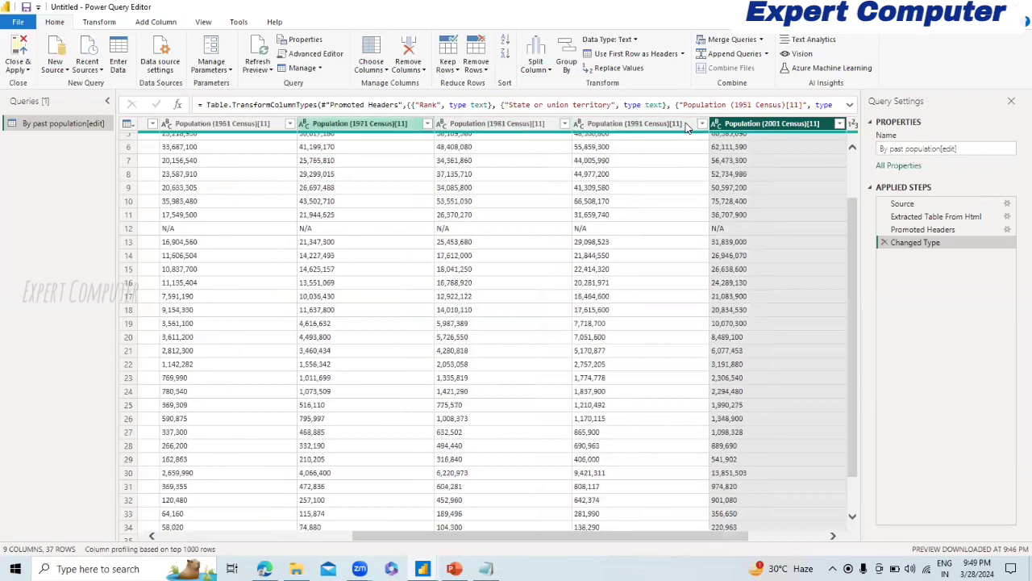
pyautogui.press('Right')
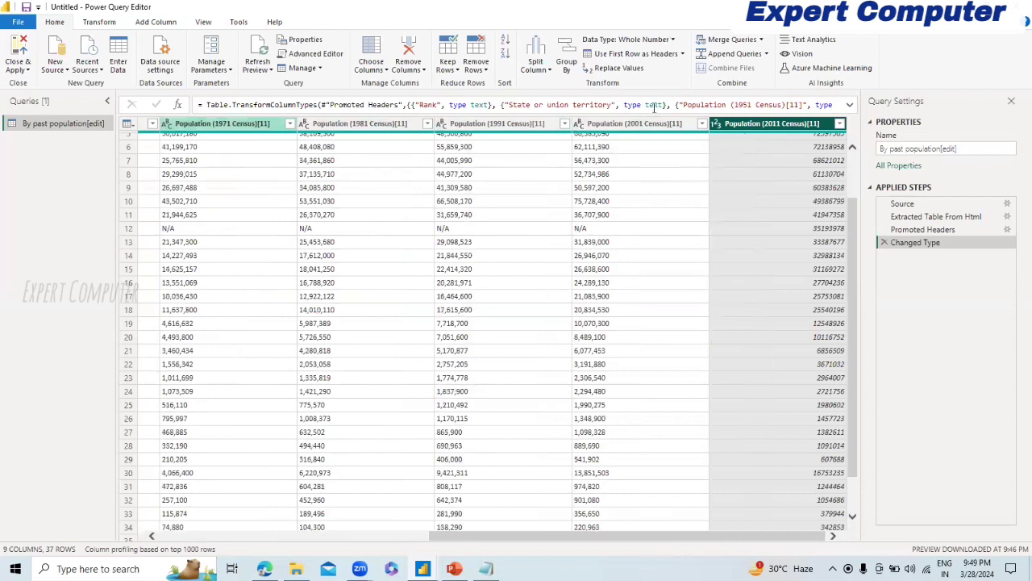
# Inspect the 2001 census column and the Telangana row's entries, continuing down to Mizoram's 1951 population value
pyautogui.click(615, 126)
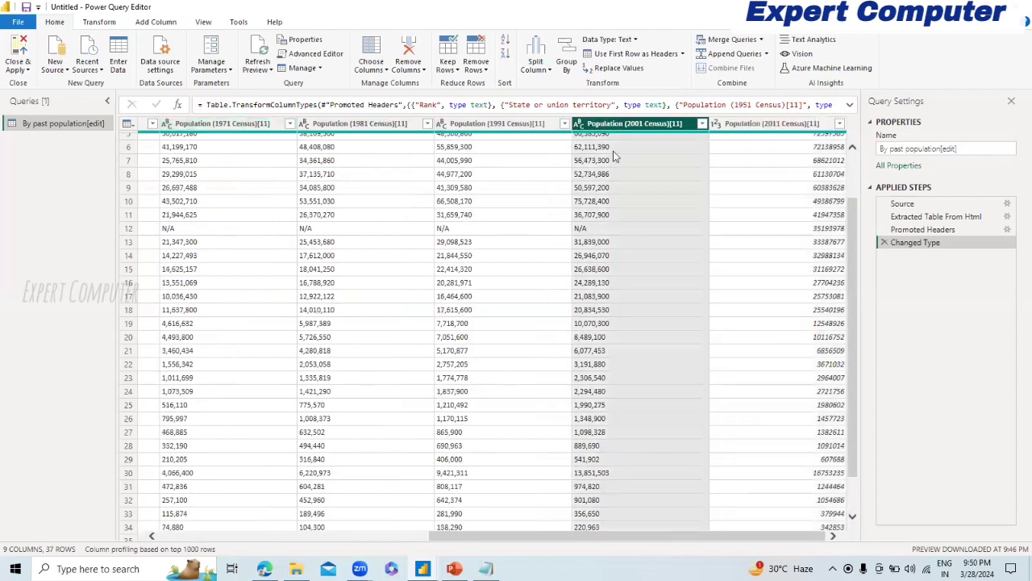
pyautogui.click(594, 228)
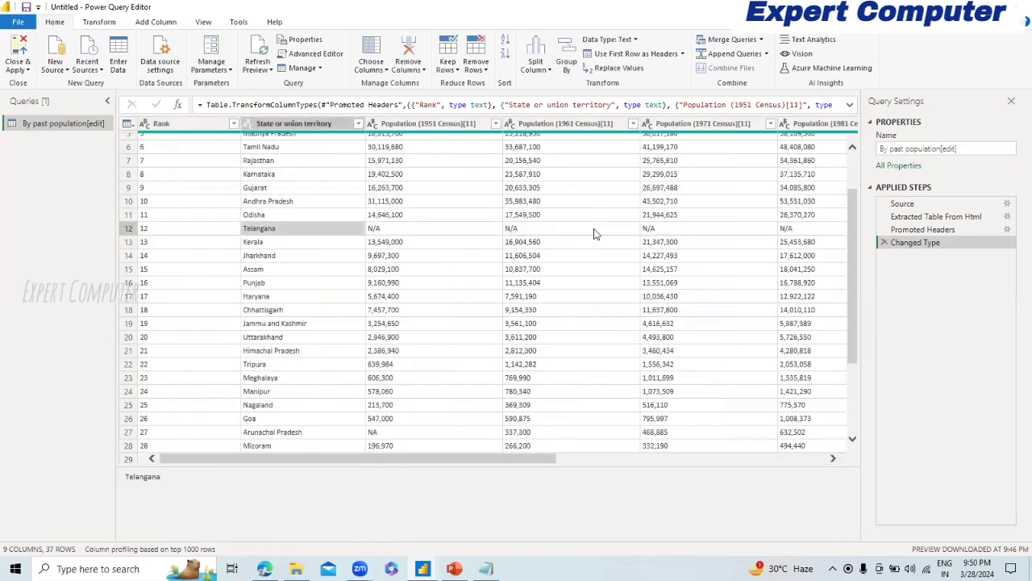
pyautogui.press('Down')
pyautogui.press('Down')
pyautogui.press('Down')
pyautogui.press('Down')
pyautogui.press('Down')
pyautogui.press('Right')
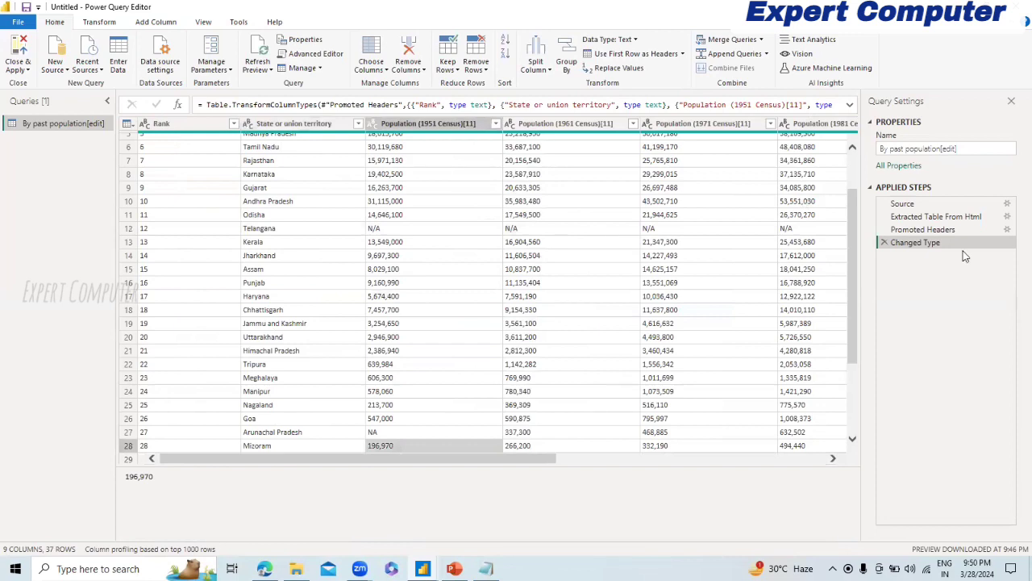
# Review the query's Source step and its From Web settings, closing the settings without changes
pyautogui.click(917, 203)
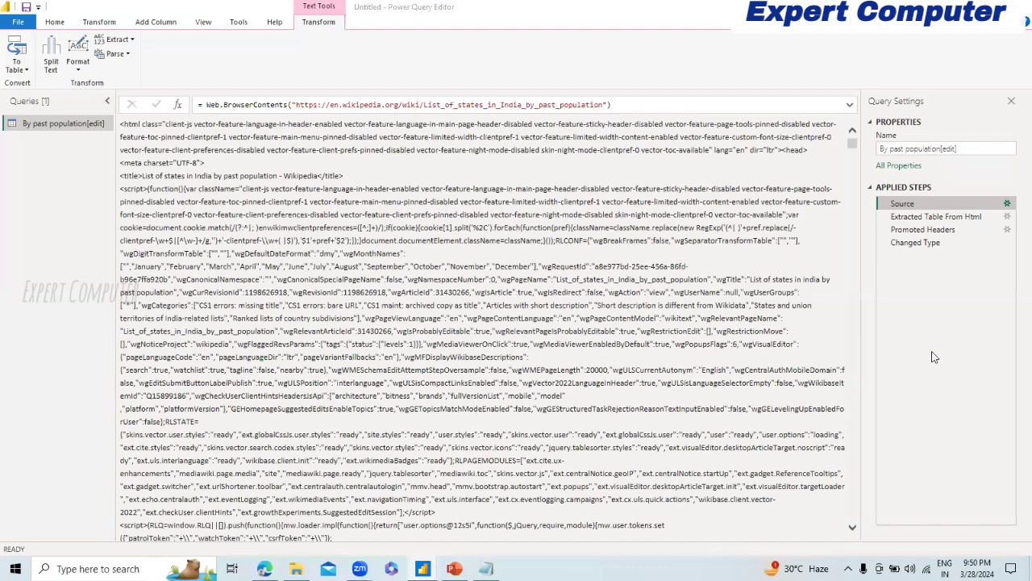
pyautogui.hotkey('alt', 'Tab')
pyautogui.click(1006, 207)
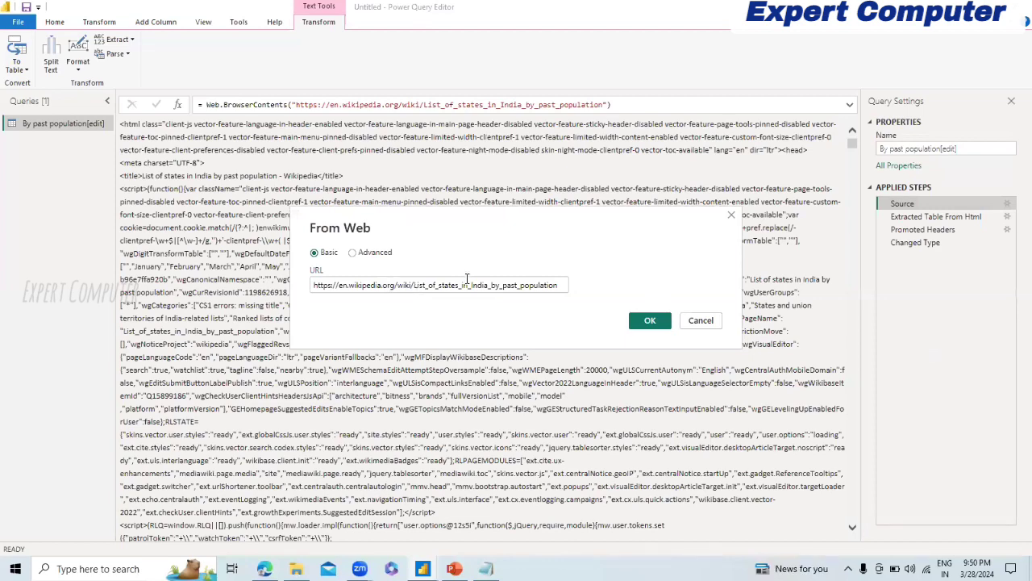
pyautogui.click(701, 321)
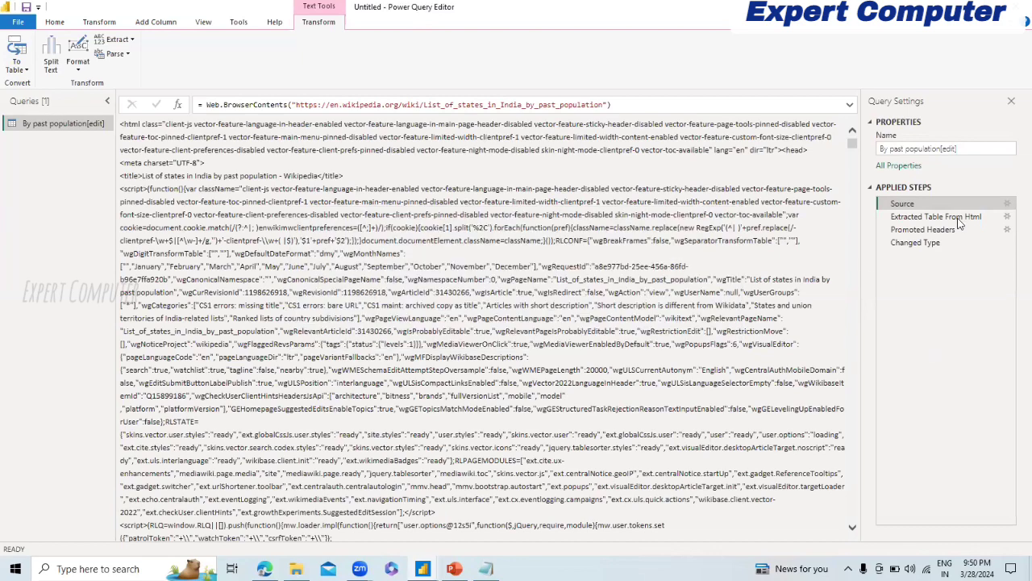
# Review the Extracted Table From Html step and its Add Table Using Examples settings, closing them without changes
pyautogui.click(1000, 220)
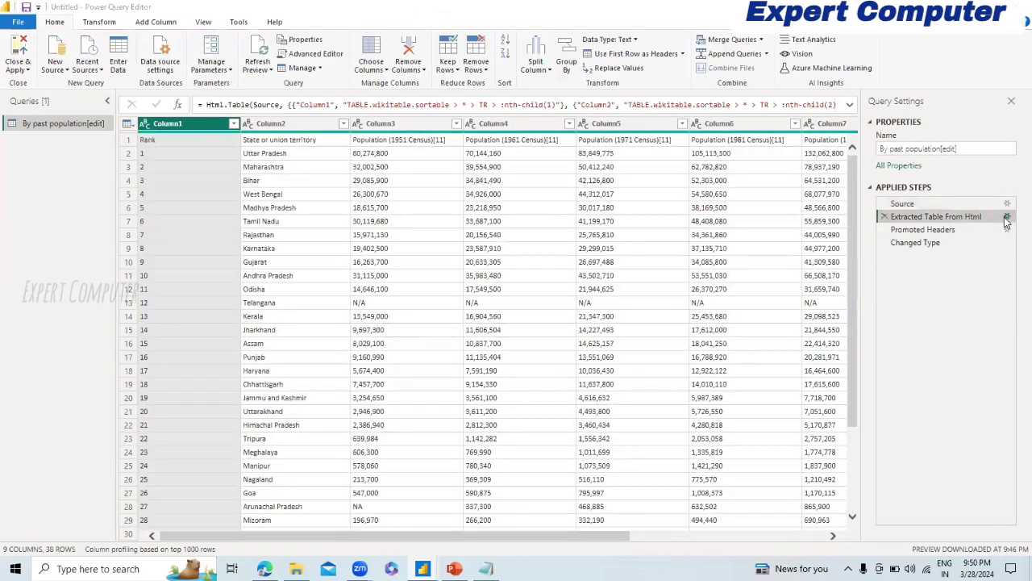
pyautogui.click(1007, 218)
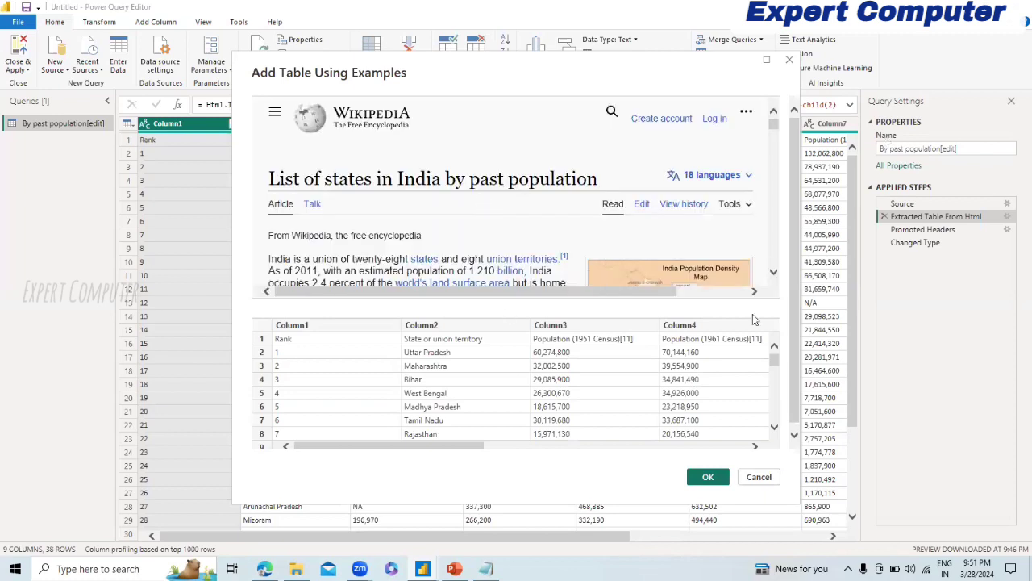
pyautogui.scroll(-5, 772, 267)
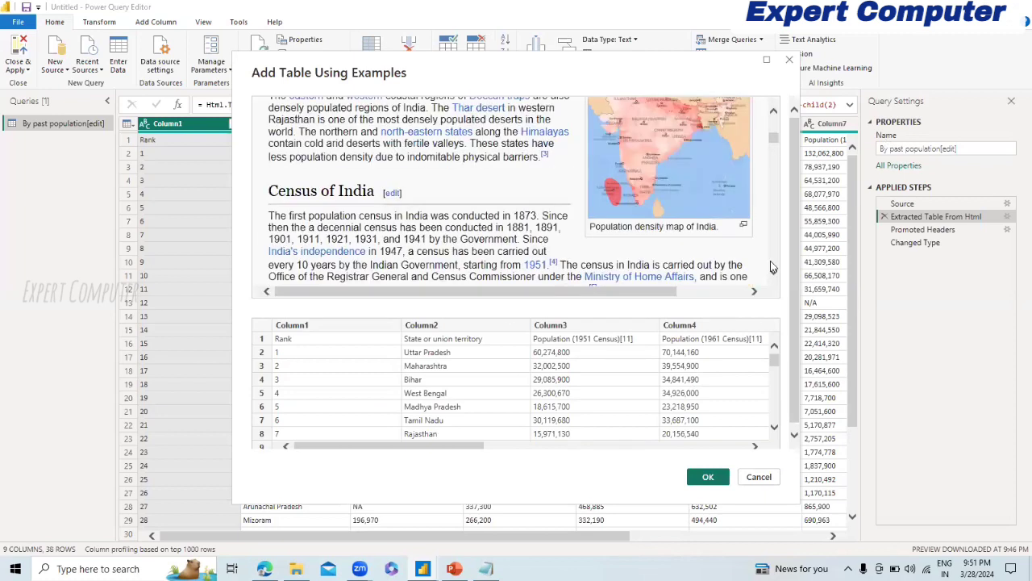
pyautogui.scroll(-5, 772, 267)
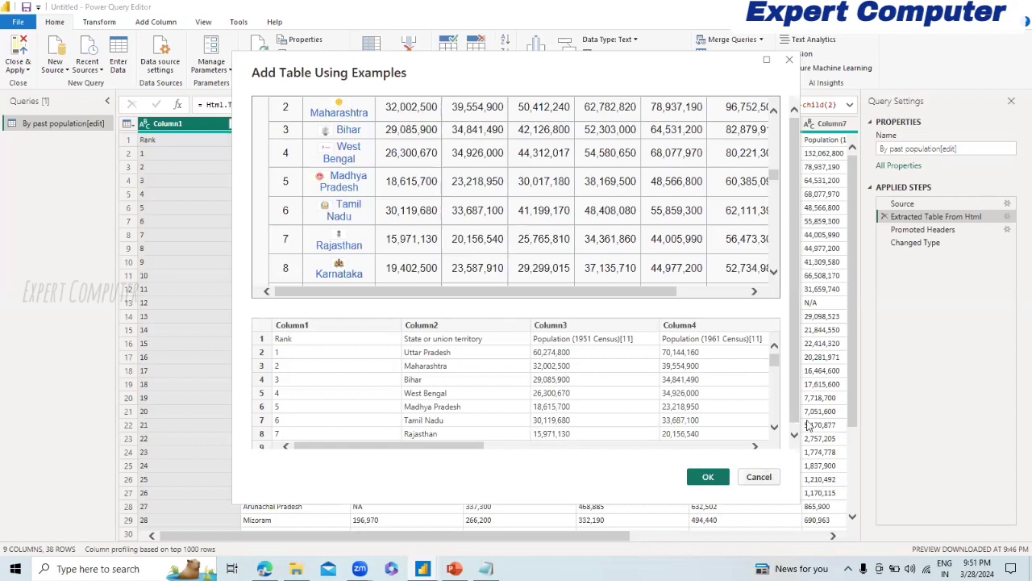
pyautogui.press('Escape')
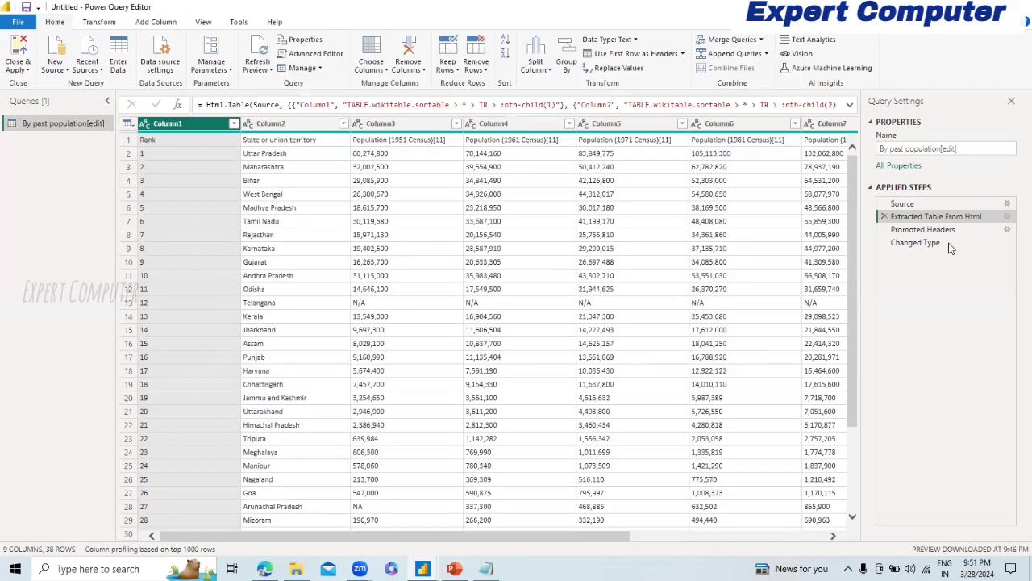
# Compare the column headers of the Promoted Headers step with those of the Extracted Table From Html step
pyautogui.click(895, 229)
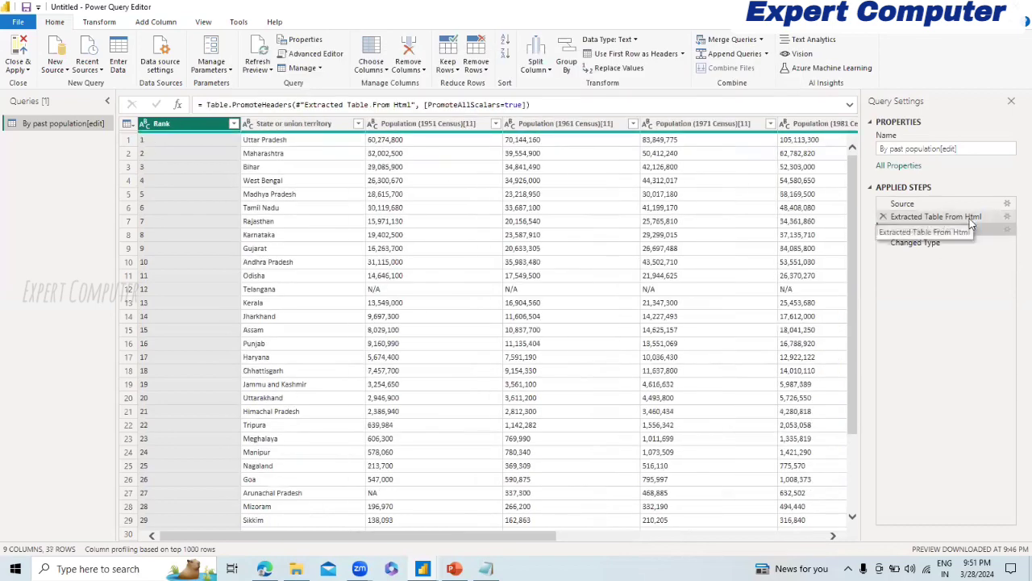
pyautogui.click(971, 221)
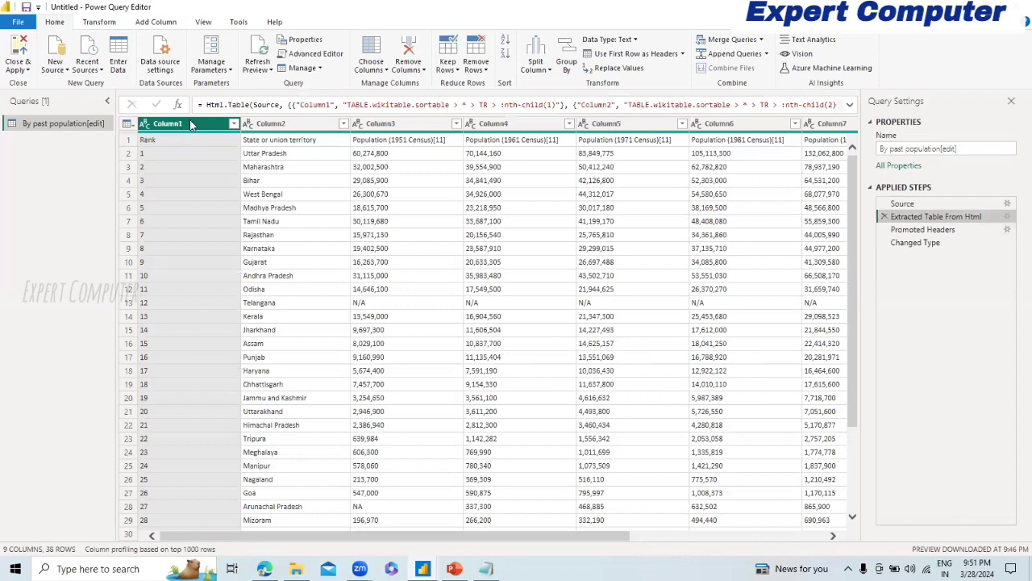
pyautogui.keyDown('ctrl'); pyautogui.click(416, 123); pyautogui.keyUp('ctrl')
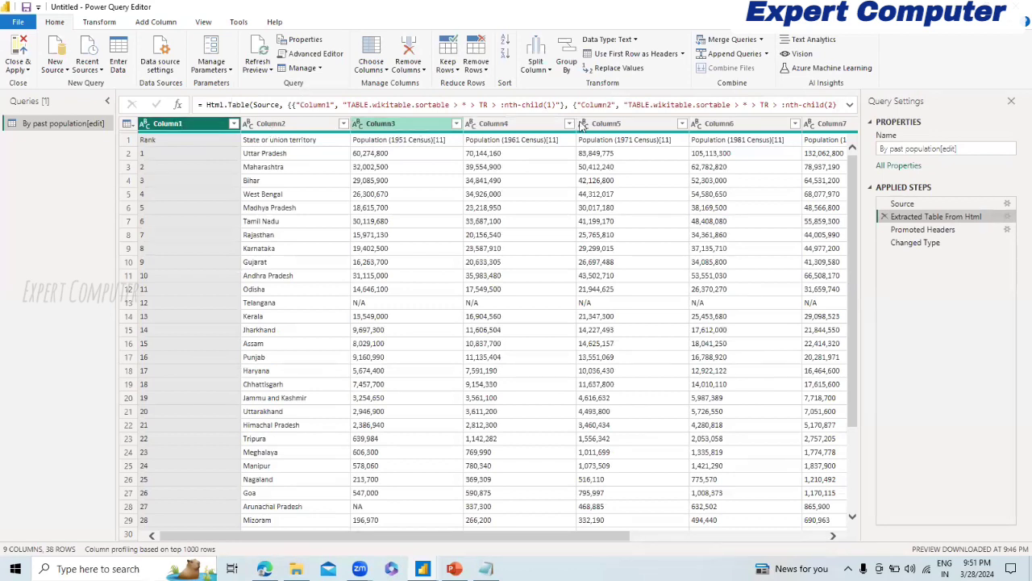
# Go through the Promoted Headers step's columns up to the 2011 census and back to Rank
pyautogui.click(931, 233)
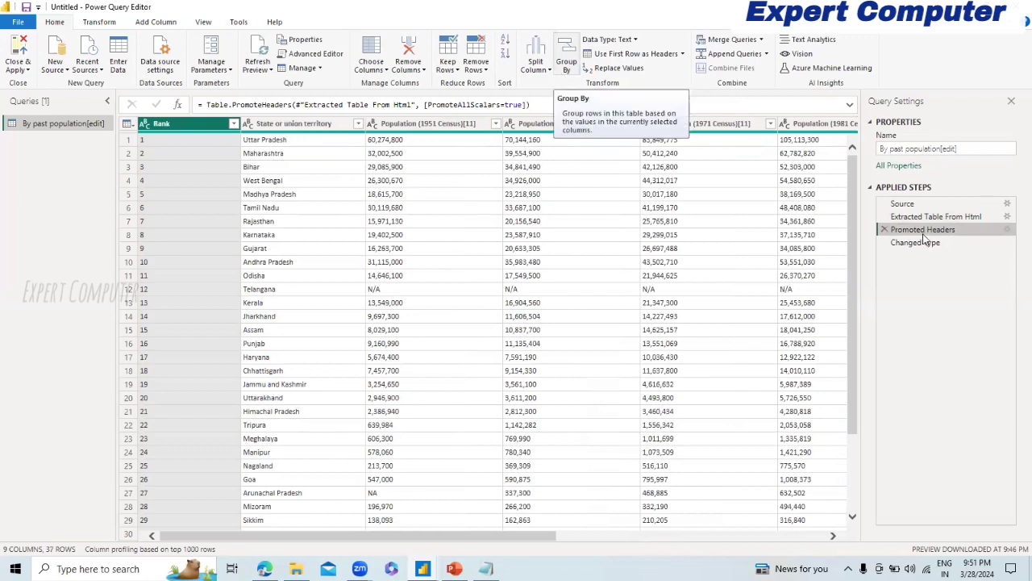
pyautogui.click(1007, 231)
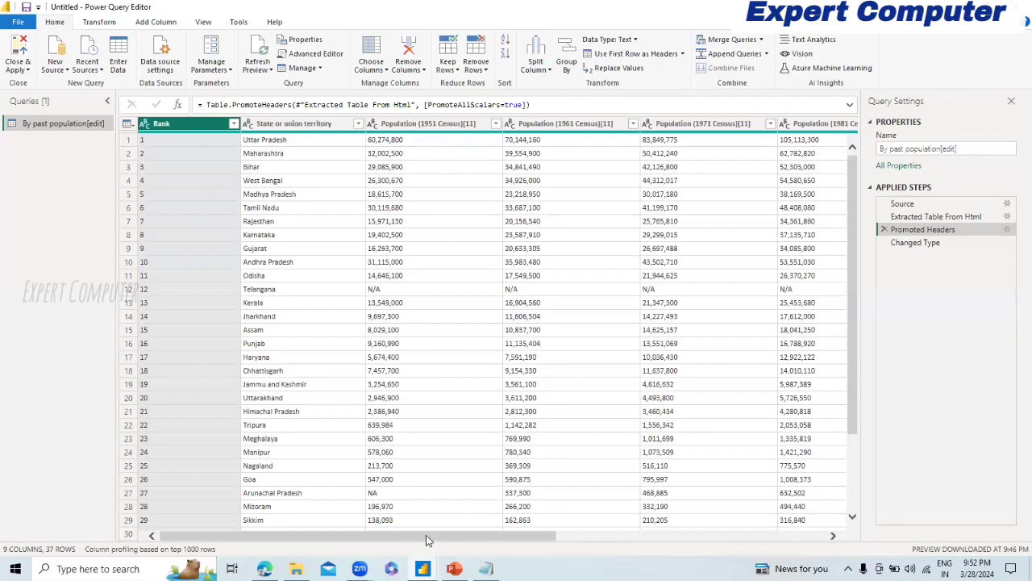
pyautogui.moveTo(426, 535); pyautogui.dragTo(790, 525)
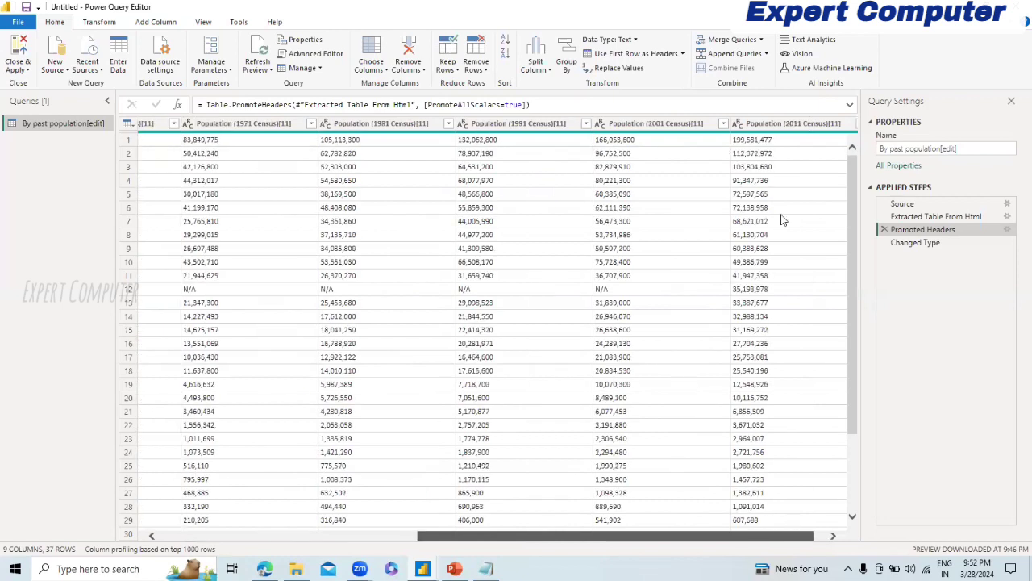
pyautogui.click(402, 135)
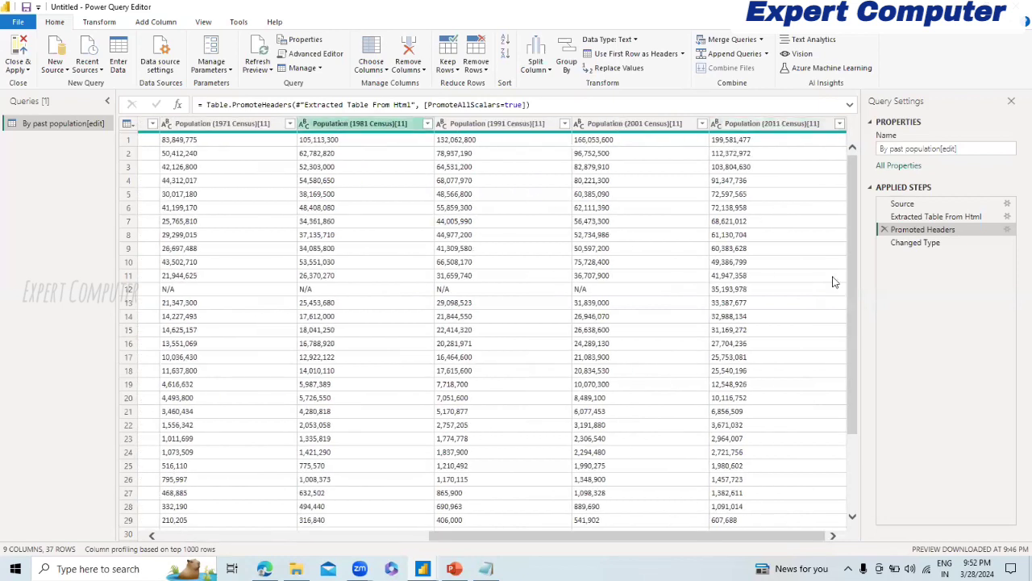
pyautogui.click(408, 537)
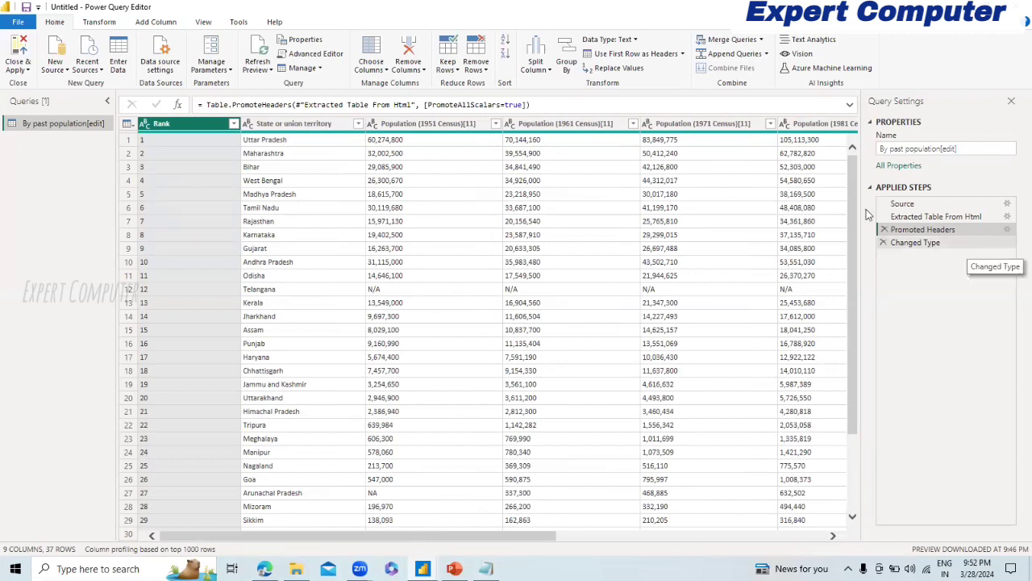
# Review the Changed Type step, comparing the 2011 census column's data type with the 1971 to 2001 columns
pyautogui.click(931, 243)
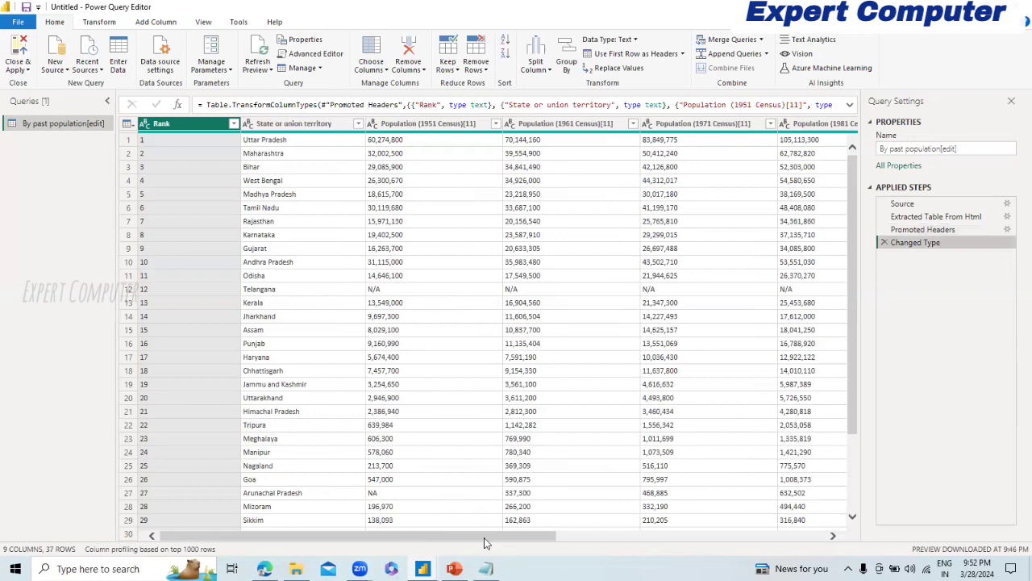
pyautogui.moveTo(484, 539); pyautogui.dragTo(819, 539)
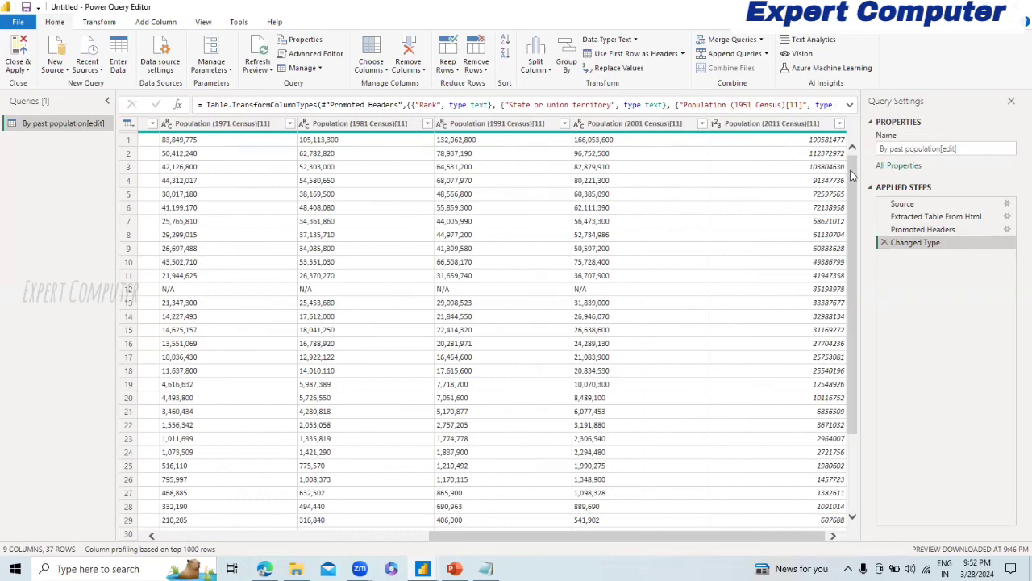
pyautogui.moveTo(853, 175); pyautogui.dragTo(856, 392)
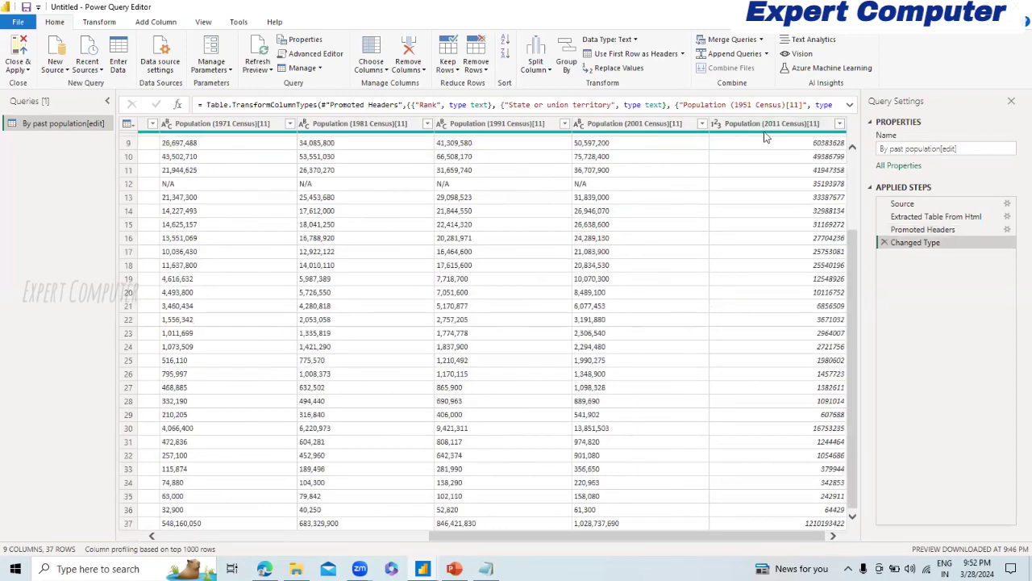
pyautogui.click(628, 128)
pyautogui.click(483, 127)
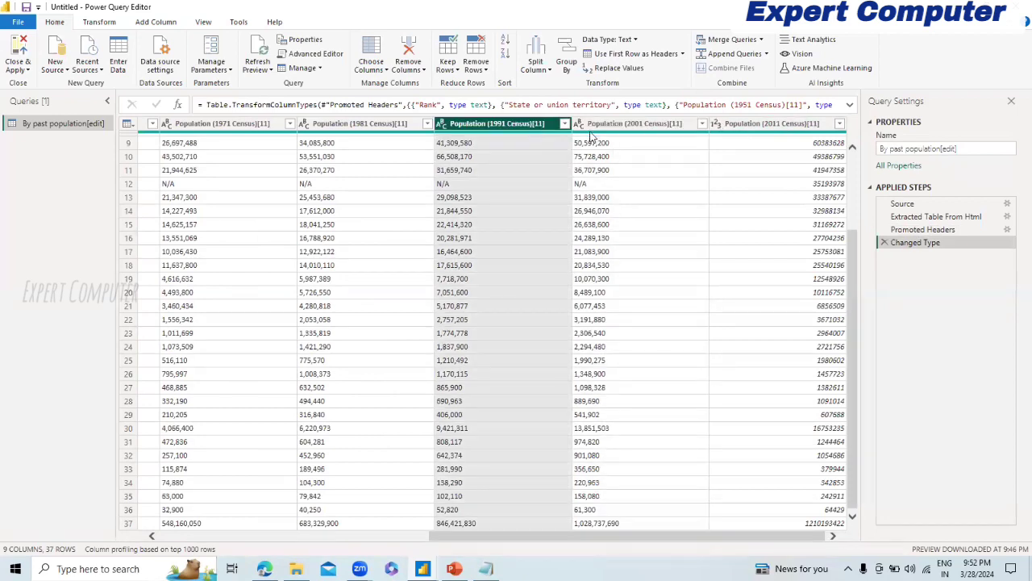
pyautogui.click(588, 186)
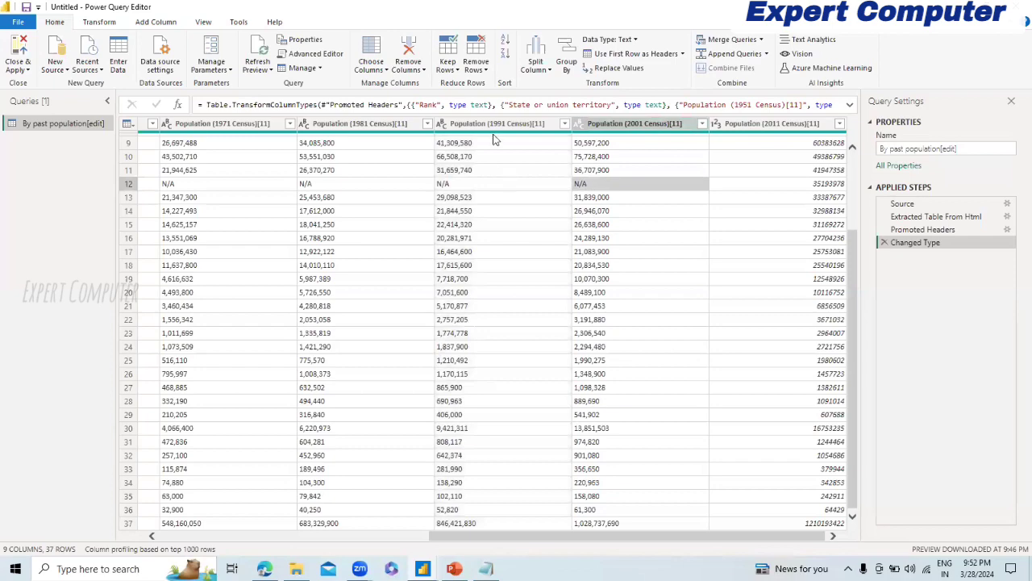
pyautogui.click(367, 124)
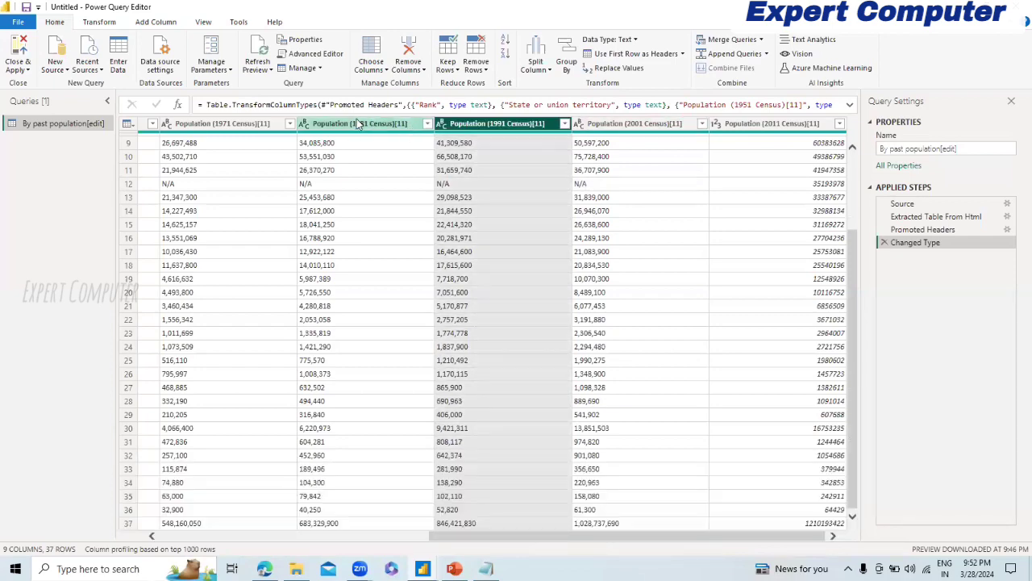
pyautogui.click(222, 124)
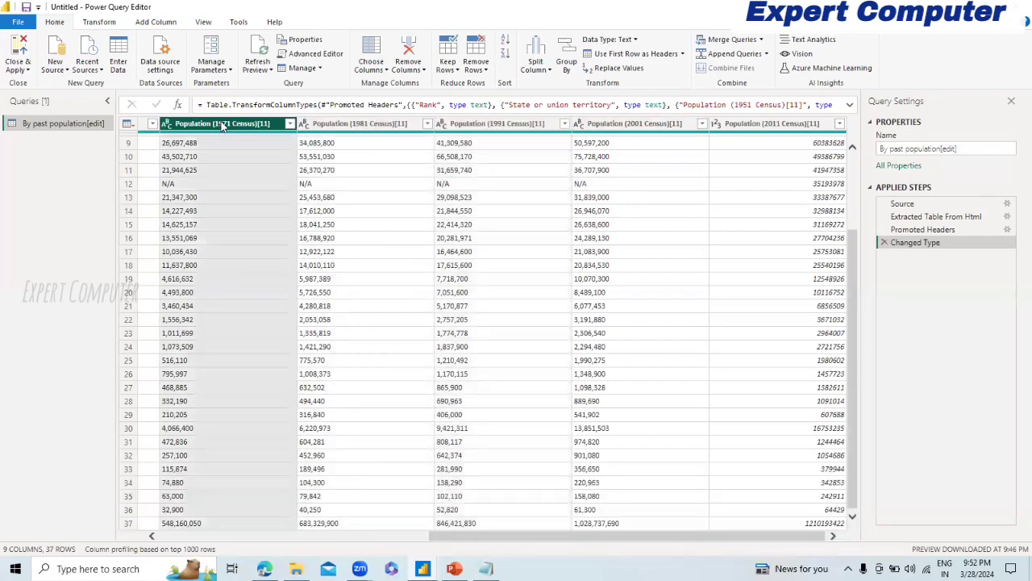
# Convert the Population (1951 Census) column to Whole Number, adding the conversion as a new step
pyautogui.hotkey('shift', 'Left')
pyautogui.hotkey('shift', 'Left')
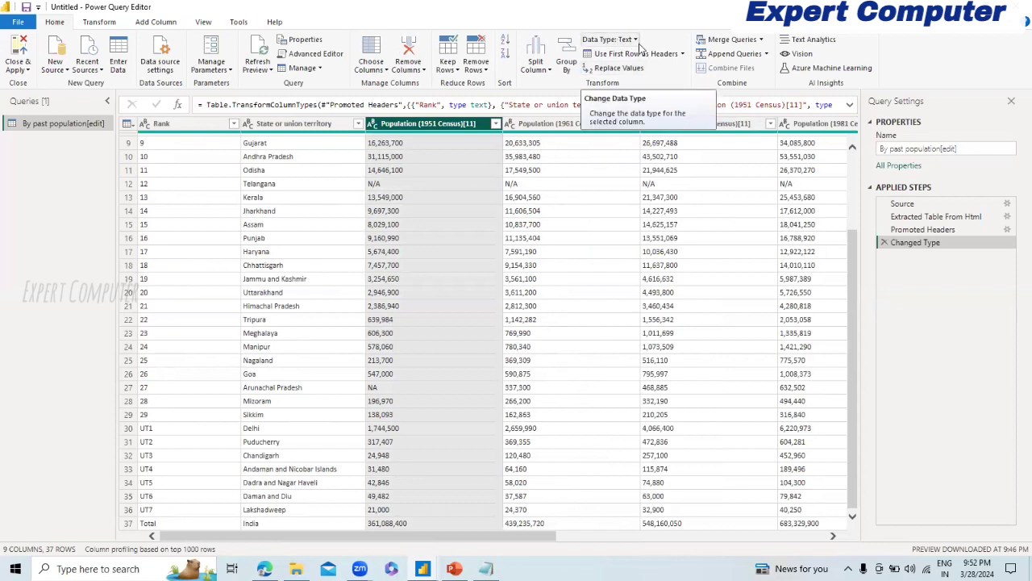
pyautogui.click(638, 41)
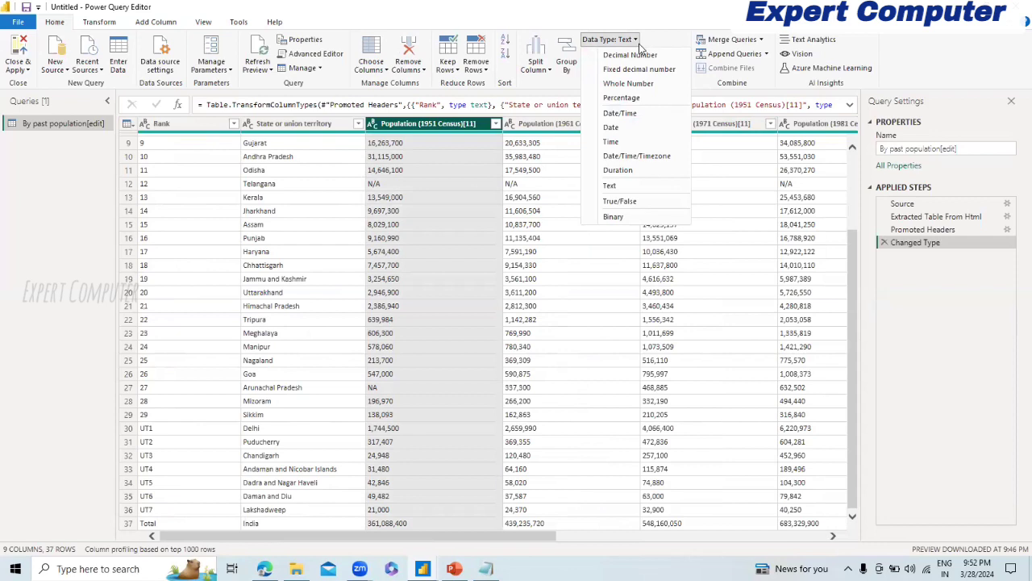
pyautogui.click(639, 45)
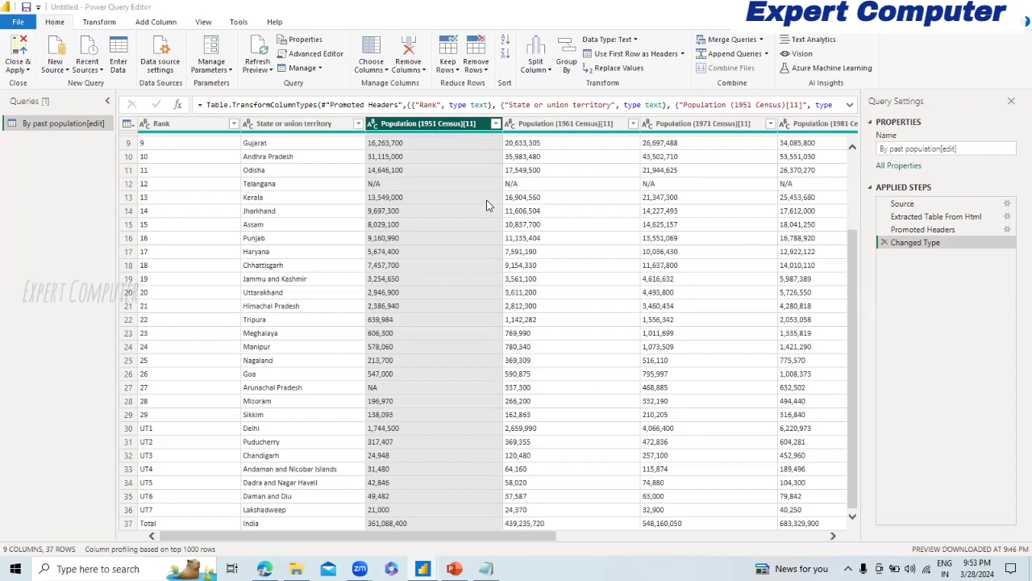
pyautogui.click(635, 39)
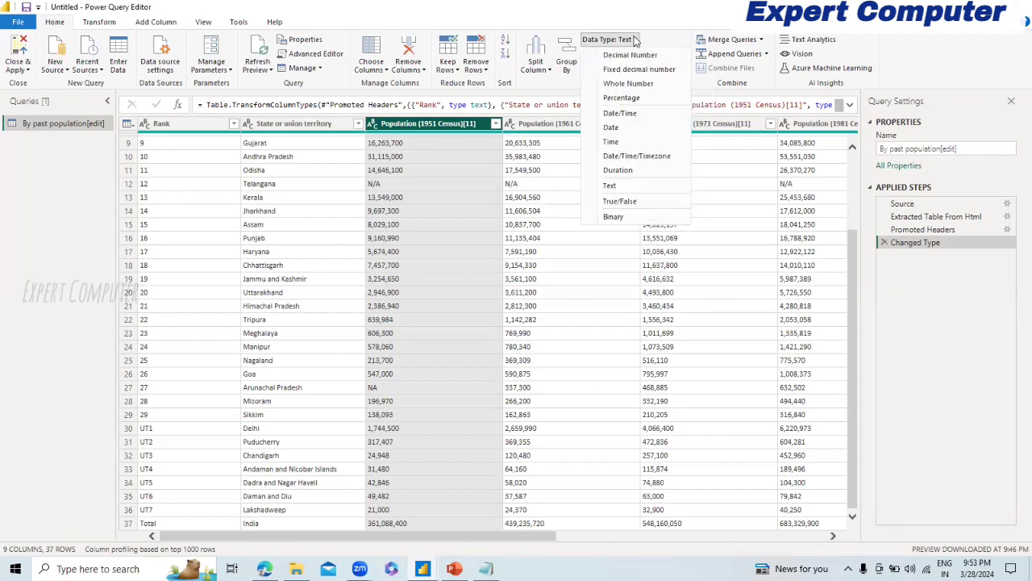
pyautogui.click(625, 85)
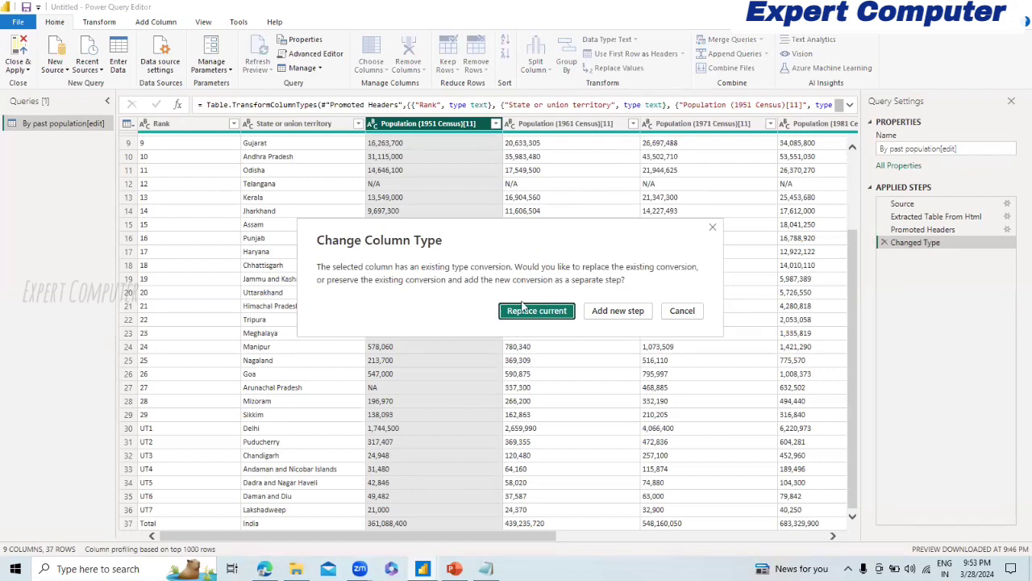
pyautogui.click(621, 312)
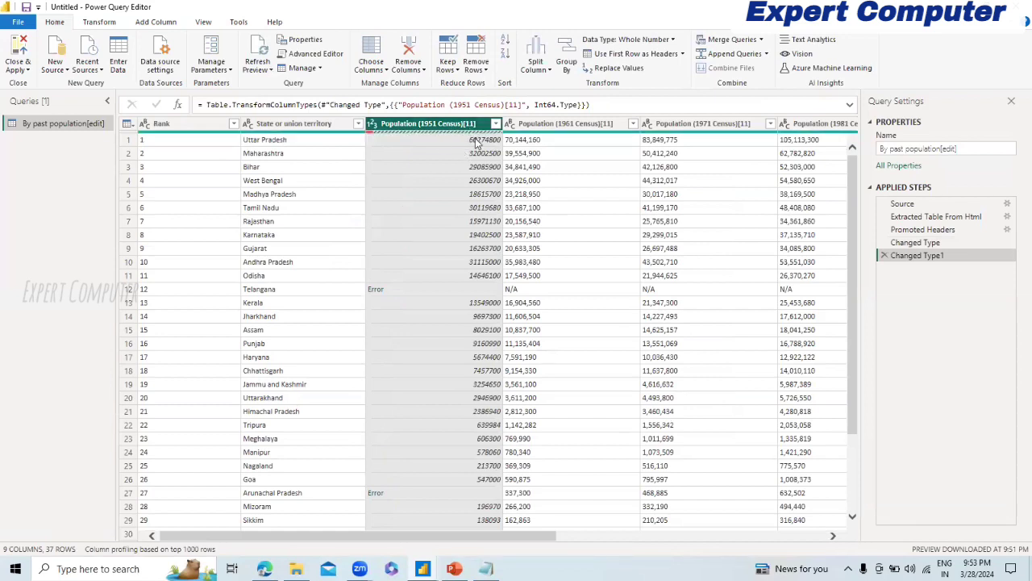
# Examine the converted 1951 census values row by row down to the India total and back up
pyautogui.click(486, 142)
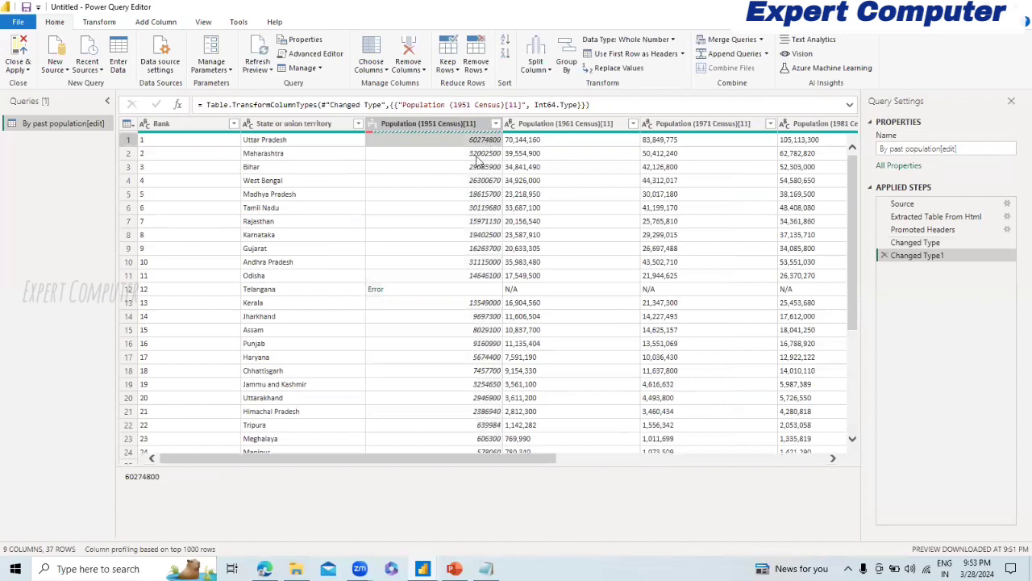
pyautogui.click(477, 153)
pyautogui.press('Down')
pyautogui.press('Down')
pyautogui.press('Down')
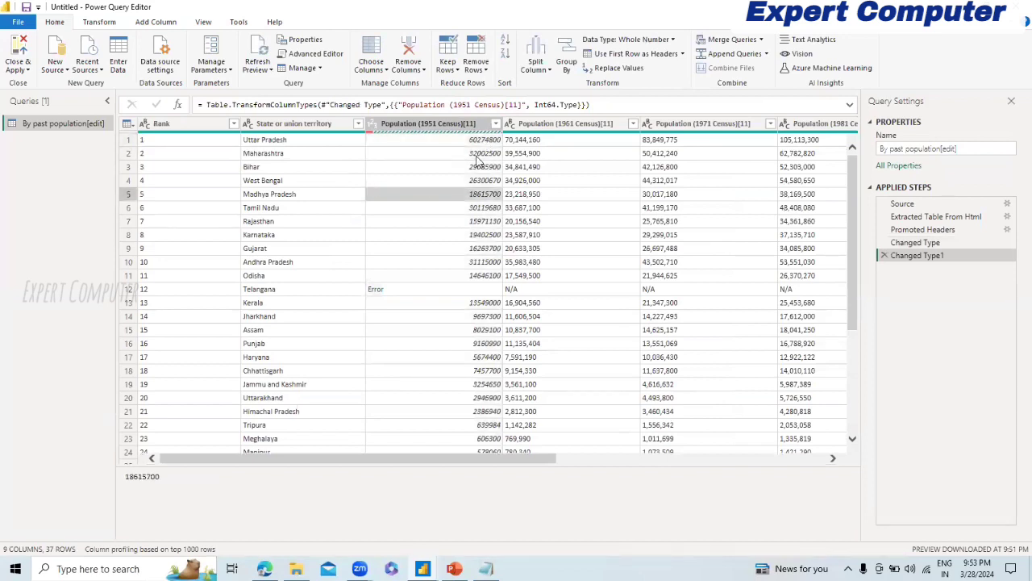
pyautogui.press('Down')
pyautogui.press('Down')
pyautogui.press('Down')
pyautogui.press('Down')
pyautogui.press('Down')
pyautogui.press('Down')
pyautogui.press('Down')
pyautogui.press('Down')
pyautogui.press('Down')
pyautogui.press('Down')
pyautogui.press('Down')
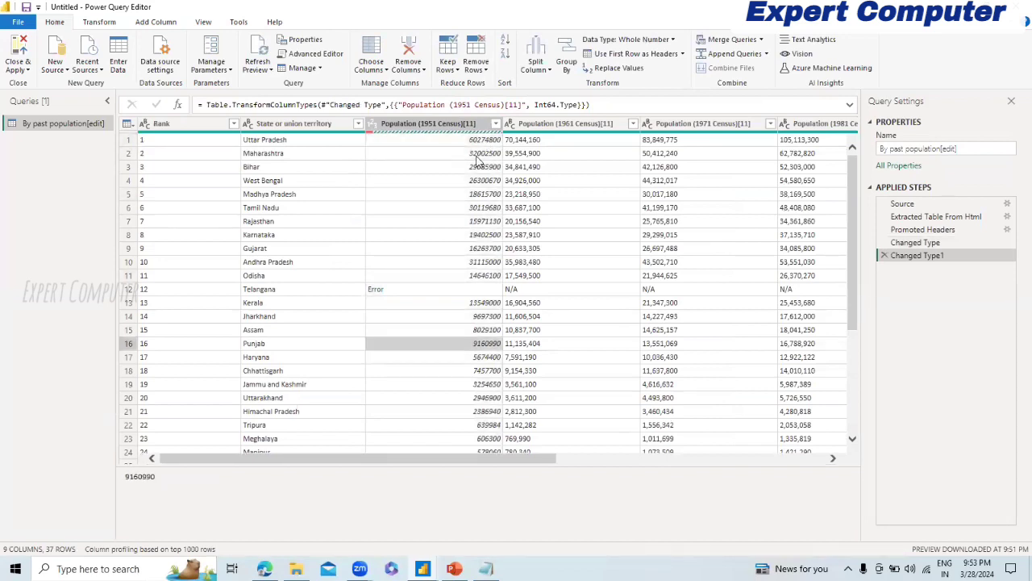
pyautogui.press('Down')
pyautogui.press('Down')
pyautogui.press('Down')
pyautogui.press('Down')
pyautogui.press('Down')
pyautogui.press('Down')
pyautogui.press('Down')
pyautogui.press('Down')
pyautogui.press('Down')
pyautogui.press('Down')
pyautogui.press('Down')
pyautogui.press('Down')
pyautogui.press('Down')
pyautogui.press('Down')
pyautogui.press('Down')
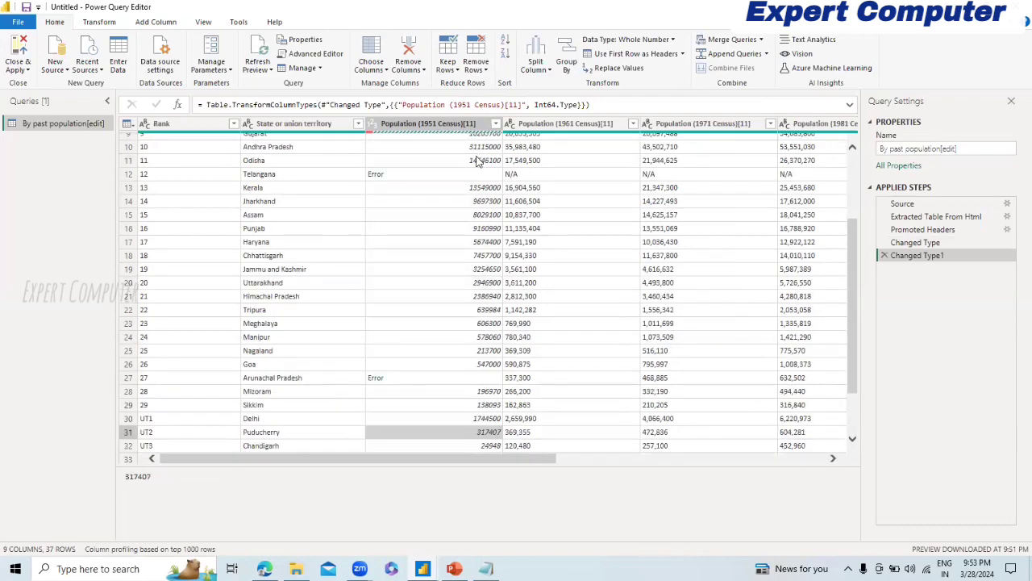
pyautogui.press('Down')
pyautogui.press('Down')
pyautogui.press('Down')
pyautogui.press('Down')
pyautogui.press('Down')
pyautogui.press('Down')
pyautogui.press('Up')
pyautogui.press('Up')
pyautogui.press('Up')
pyautogui.press('Up')
pyautogui.press('Up')
pyautogui.press('Up')
pyautogui.press('Up')
pyautogui.press('Up')
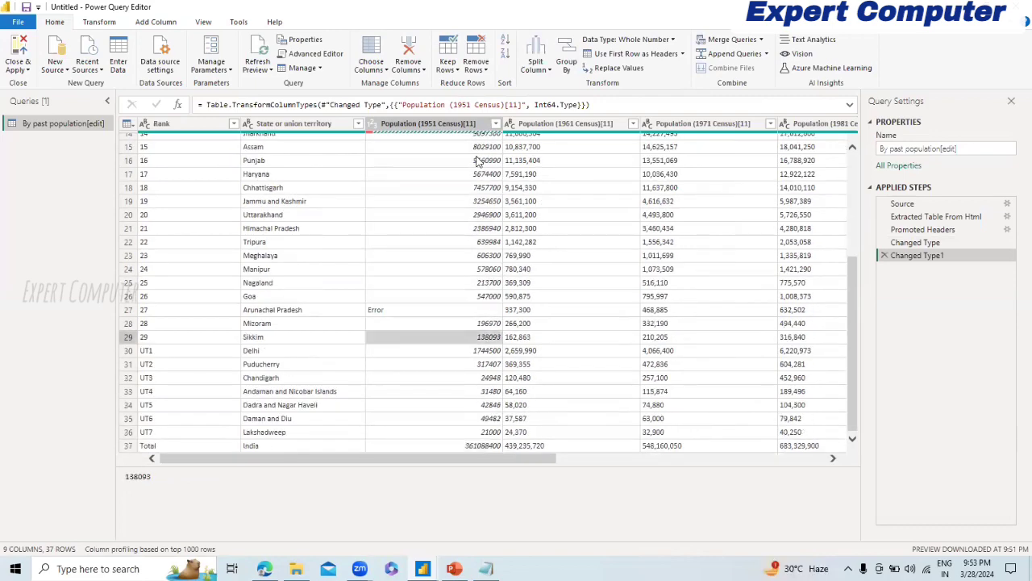
pyautogui.press('Up')
pyautogui.press('Up')
pyautogui.press('Up')
pyautogui.press('Up')
pyautogui.press('Up')
pyautogui.press('Up')
pyautogui.press('Up')
pyautogui.press('Up')
pyautogui.press('Up')
pyautogui.press('Up')
pyautogui.press('Up')
pyautogui.press('Up')
pyautogui.press('Up')
pyautogui.press('Up')
pyautogui.press('Up')
pyautogui.press('Up')
pyautogui.press('Up')
pyautogui.press('Up')
pyautogui.hotkey('ctrl', 'space')
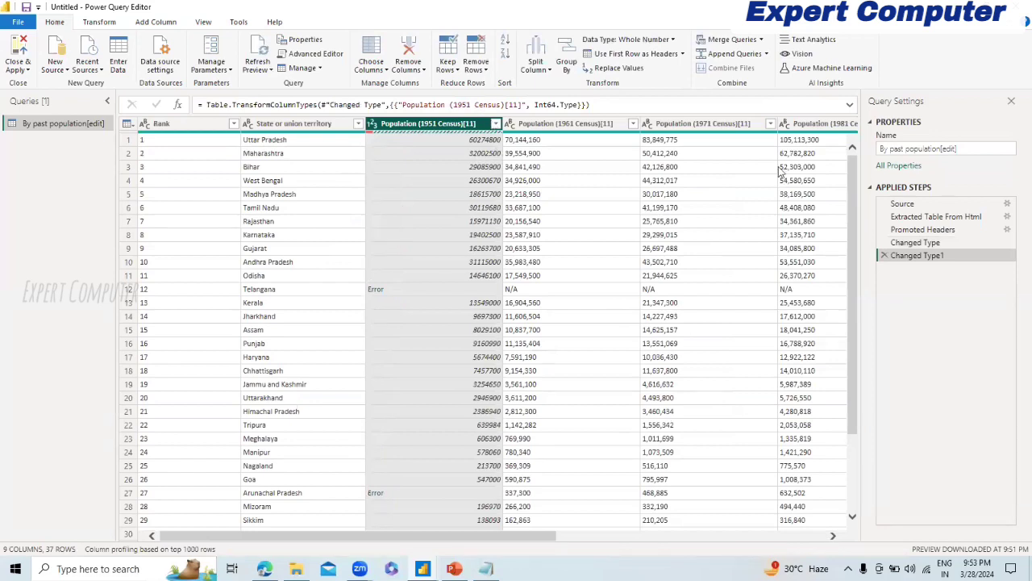
# Delete the added Whole Number conversion step and show the Changed Type step's full formula
pyautogui.click(885, 256)
pyautogui.click(427, 279)
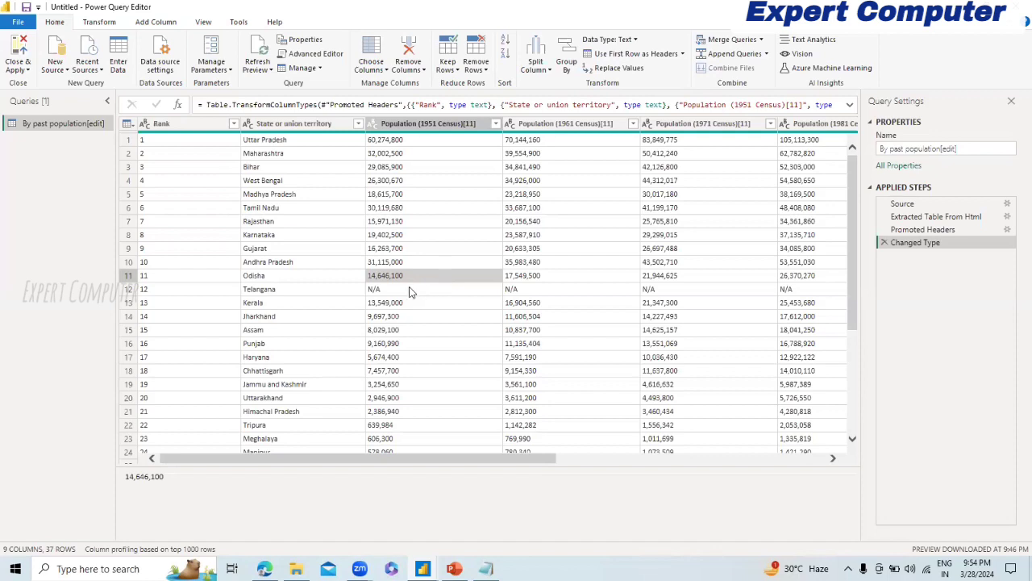
pyautogui.click(410, 292)
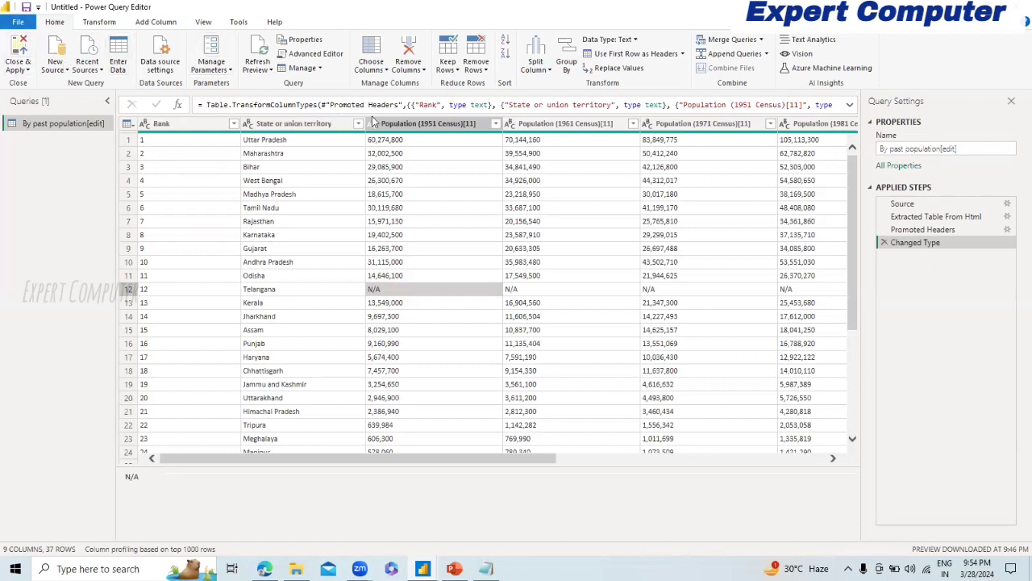
pyautogui.click(850, 106)
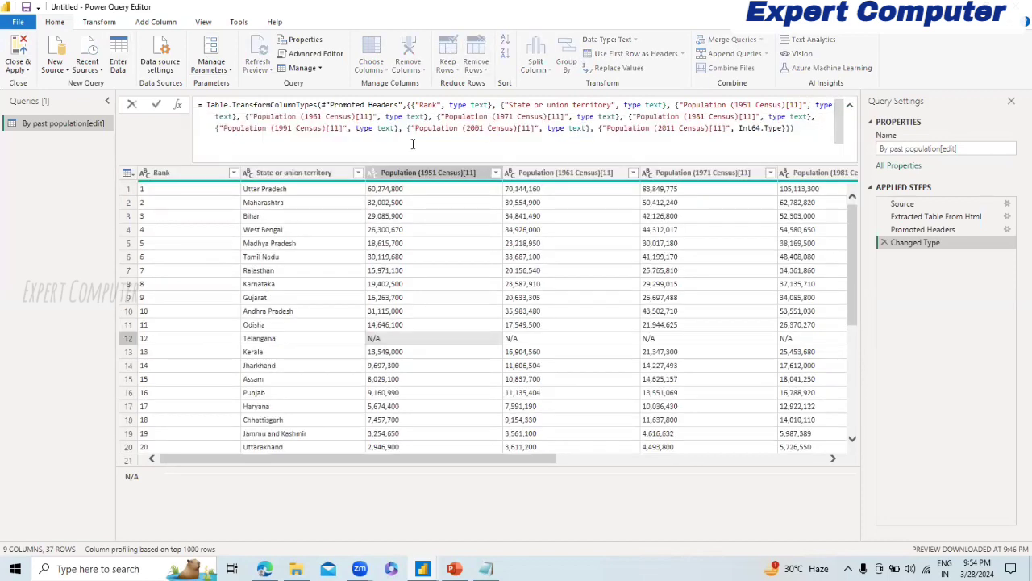
# Review the query's full M code from let to in in the Advanced Editor, then close it and collapse the formula display
pyautogui.click(316, 54)
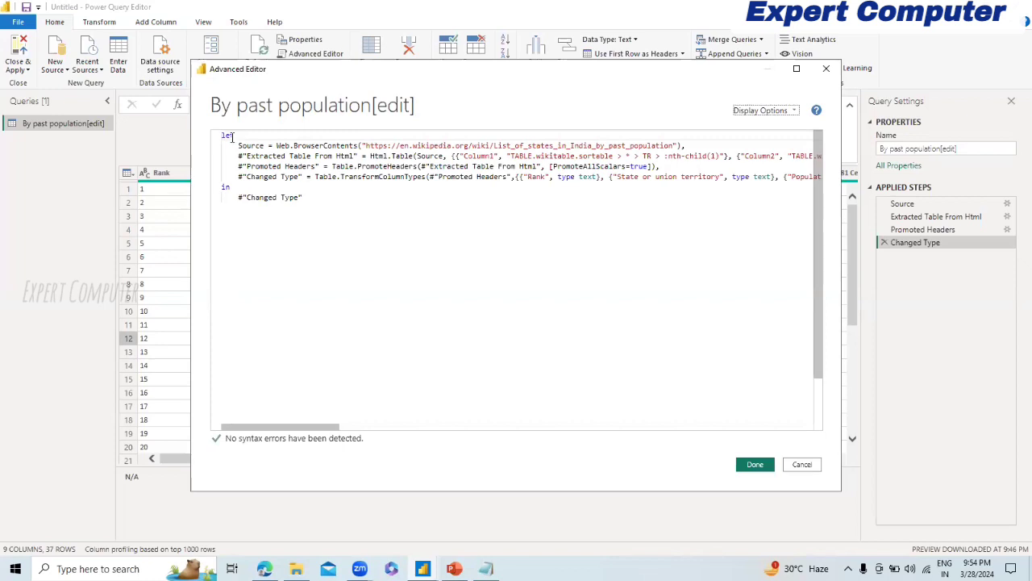
pyautogui.click(314, 198)
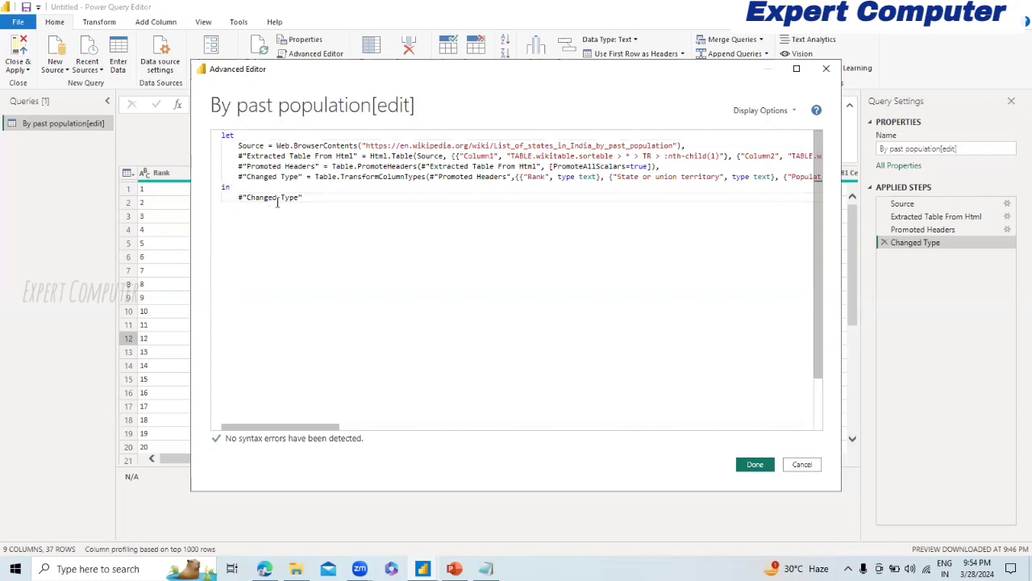
pyautogui.click(252, 148)
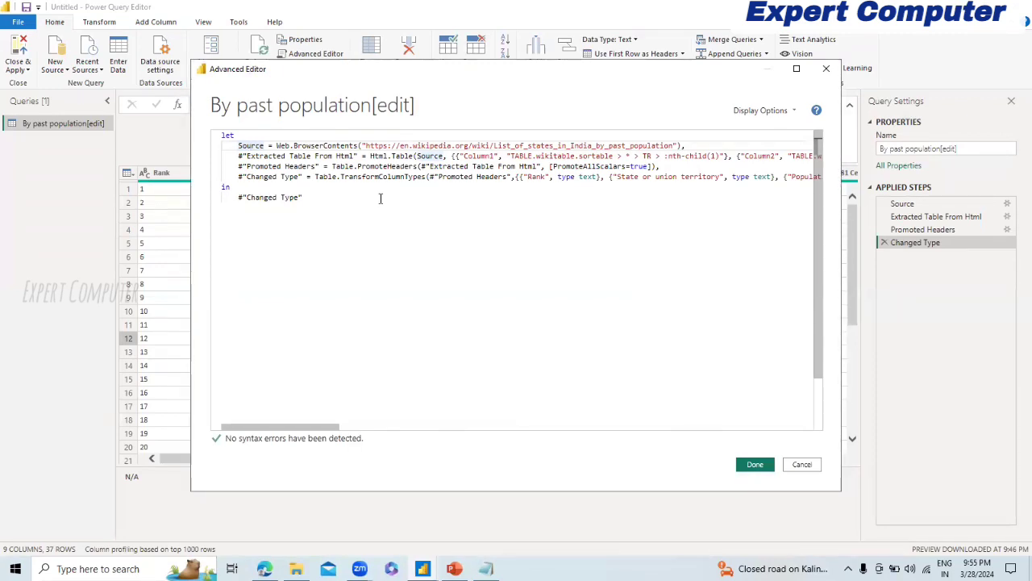
pyautogui.click(756, 466)
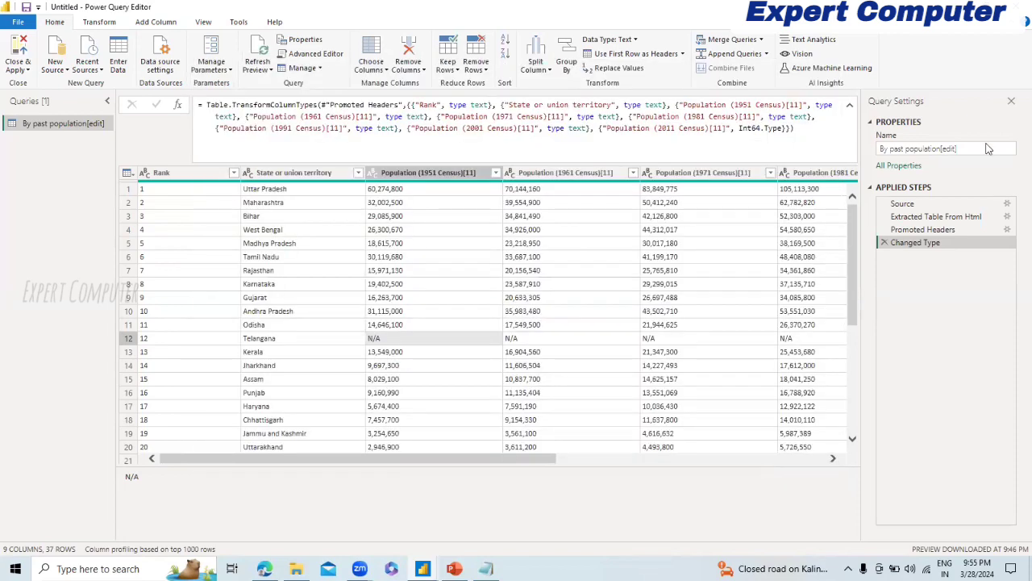
pyautogui.click(850, 108)
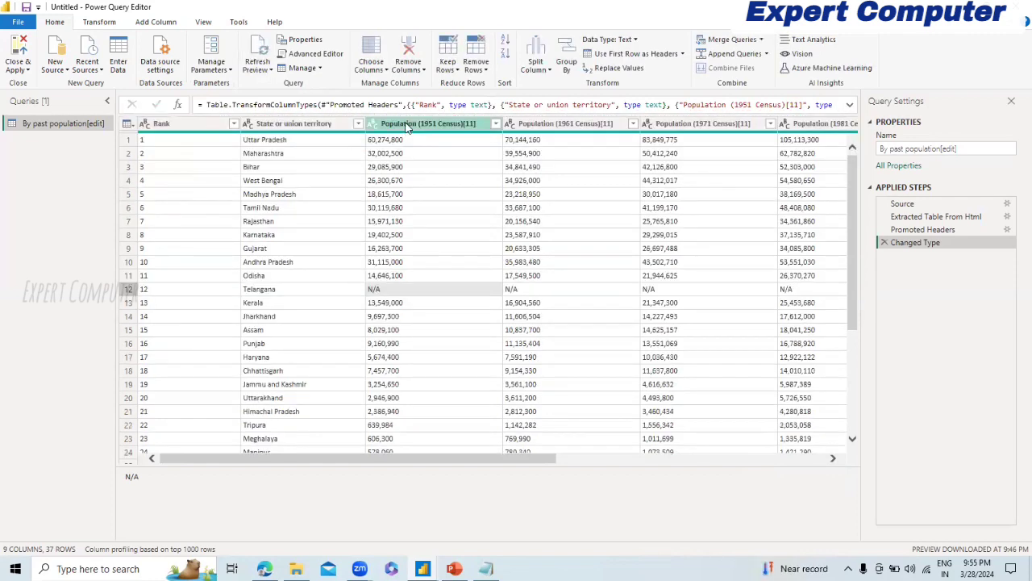
# Replace the value N/A with 0 in all Population columns from the 1951 through the 2001 census
pyautogui.keyDown('ctrl'); pyautogui.click(292, 124); pyautogui.keyUp('ctrl')
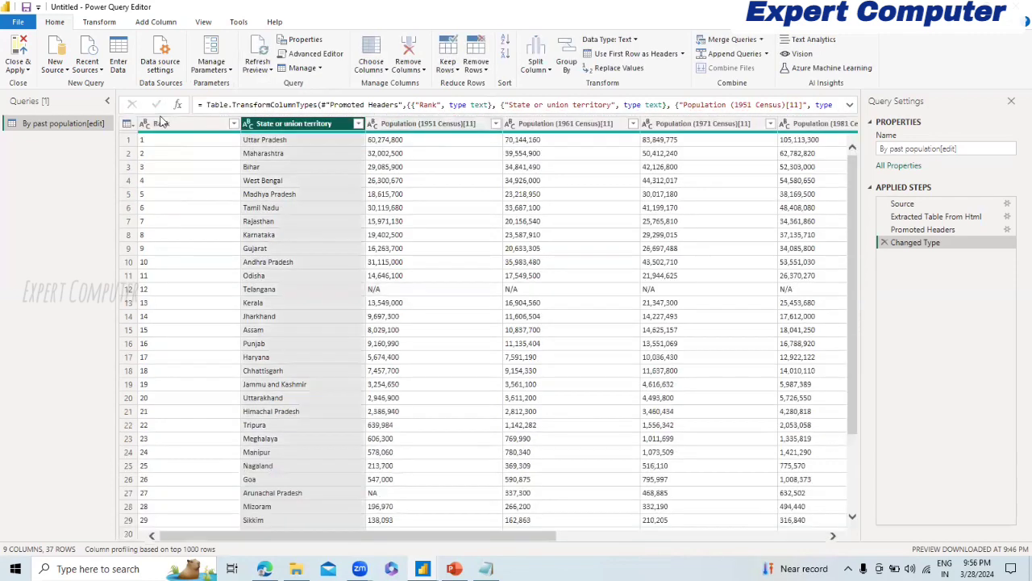
pyautogui.click(161, 124)
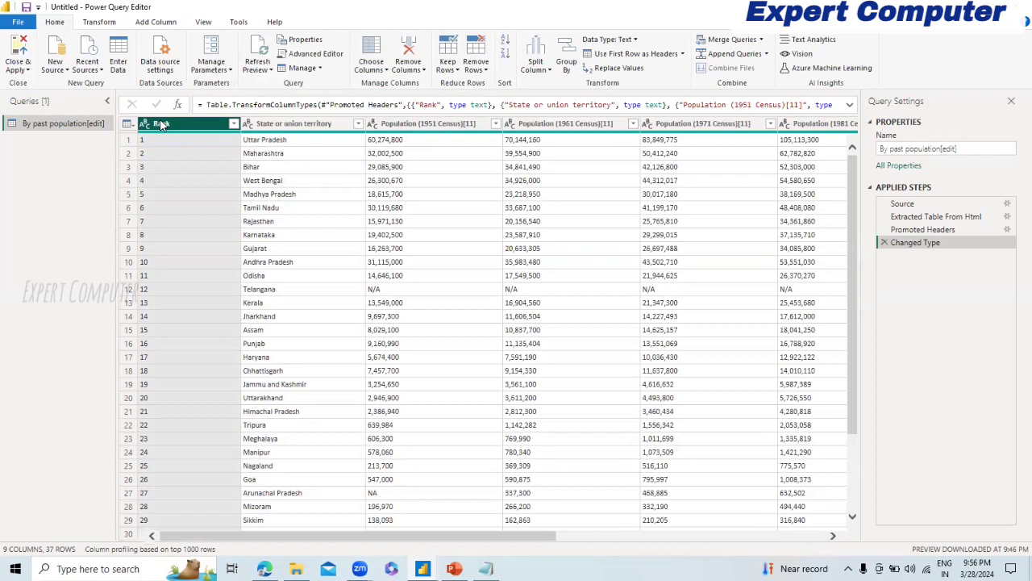
pyautogui.click(425, 123)
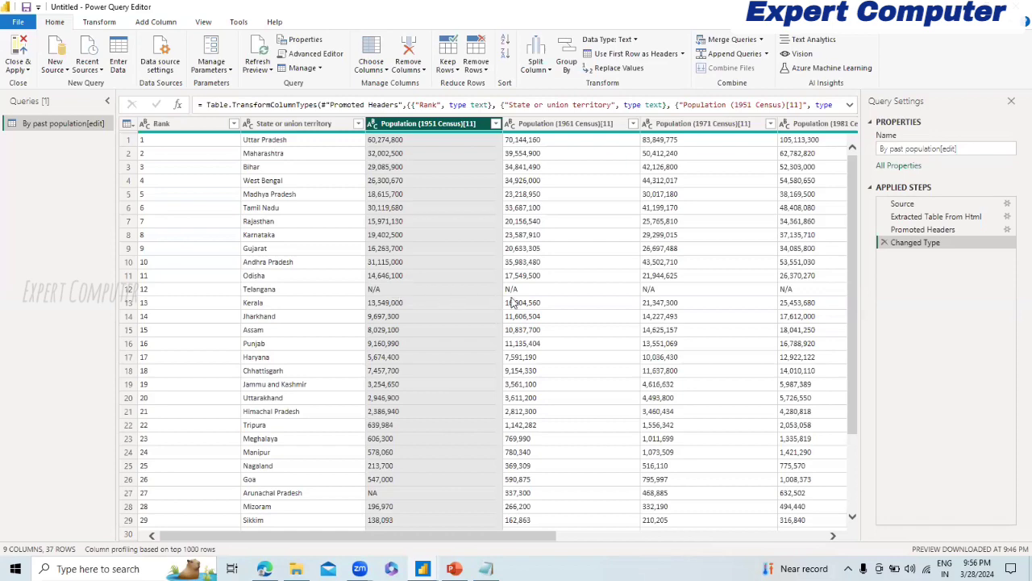
pyautogui.hotkey('shift', 'Right')
pyautogui.hotkey('shift', 'Right')
pyautogui.hotkey('shift', 'Right')
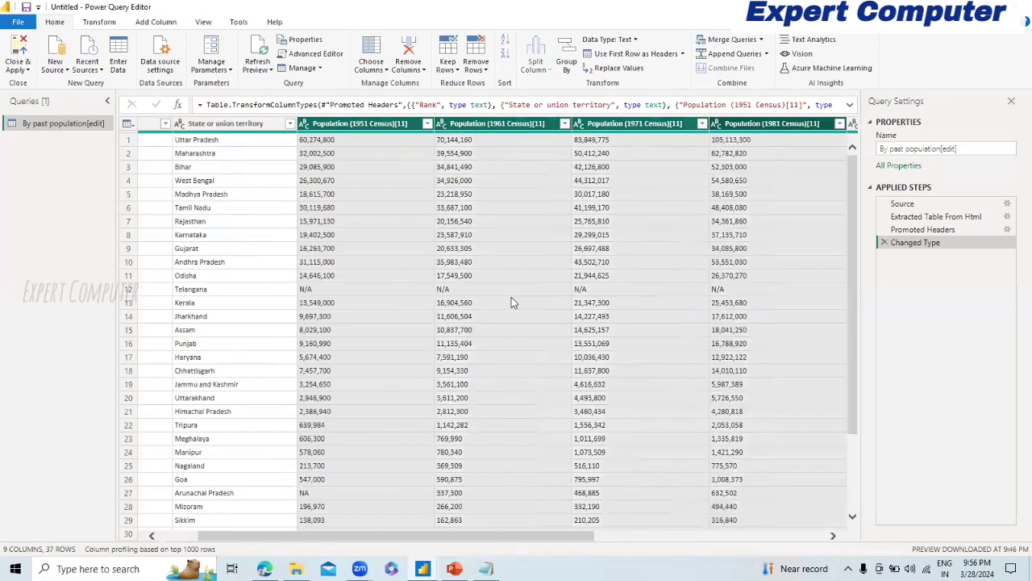
pyautogui.hotkey('shift', 'Right')
pyautogui.hotkey('shift', 'Right')
pyautogui.hotkey('shift', 'Right')
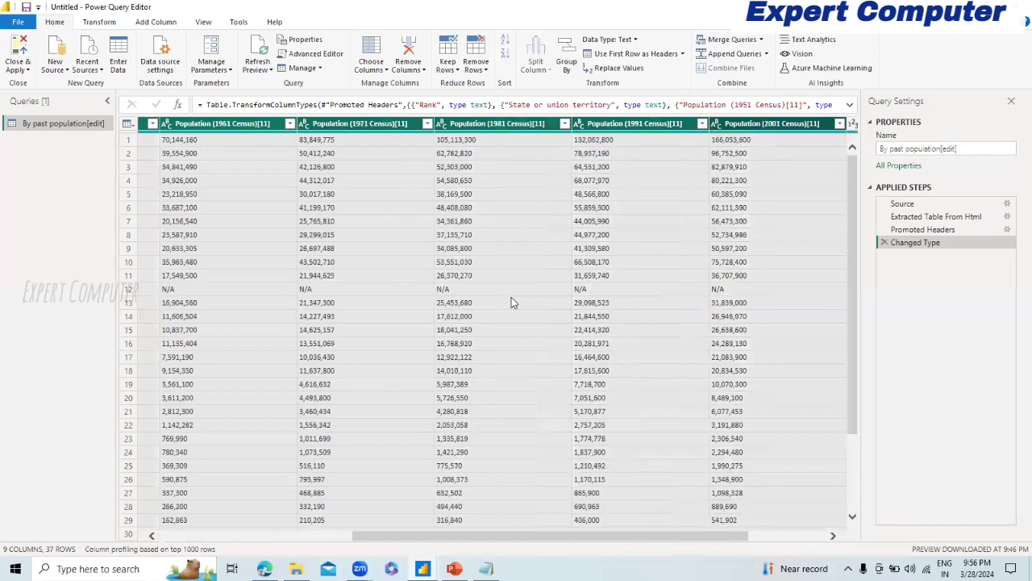
pyautogui.hotkey('shift', 'Left')
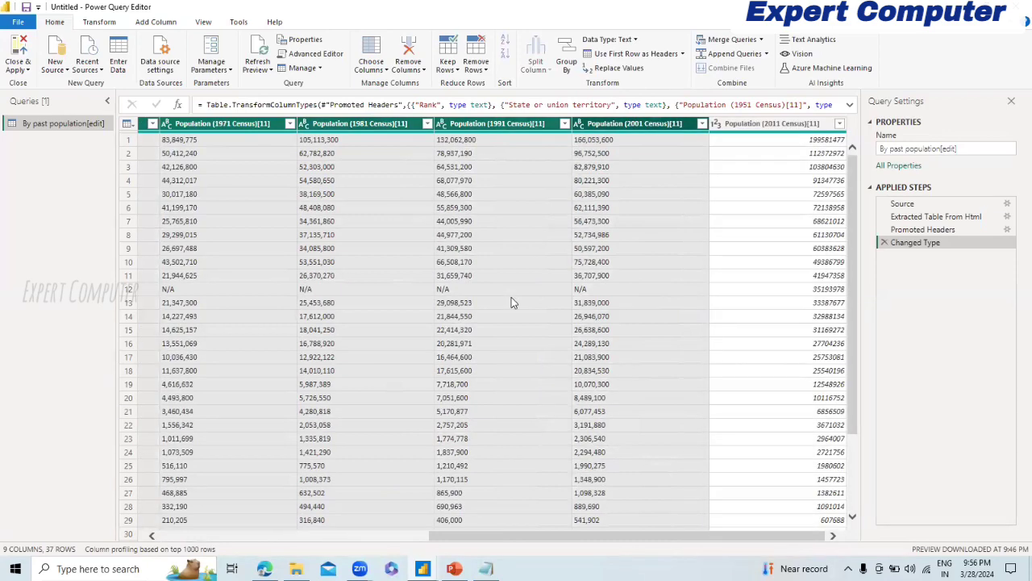
pyautogui.click(622, 70)
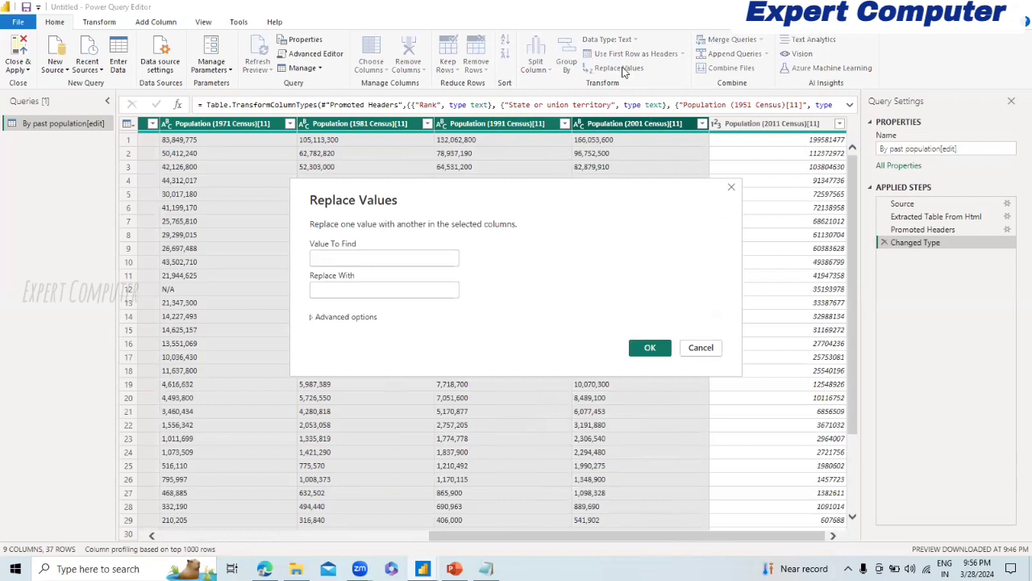
pyautogui.write('N')
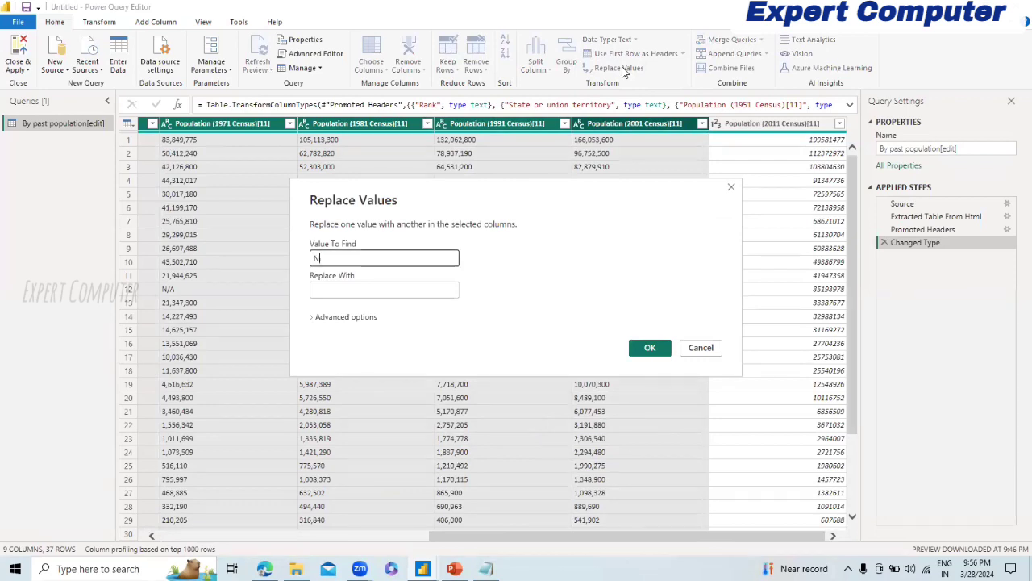
pyautogui.write('/A')
pyautogui.click(354, 293)
pyautogui.write('0')
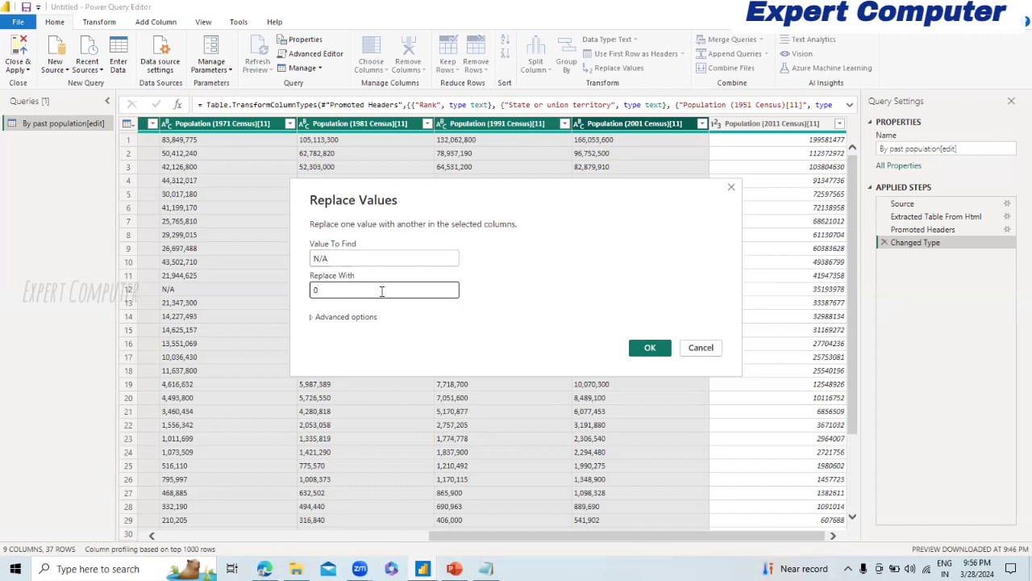
pyautogui.click(651, 353)
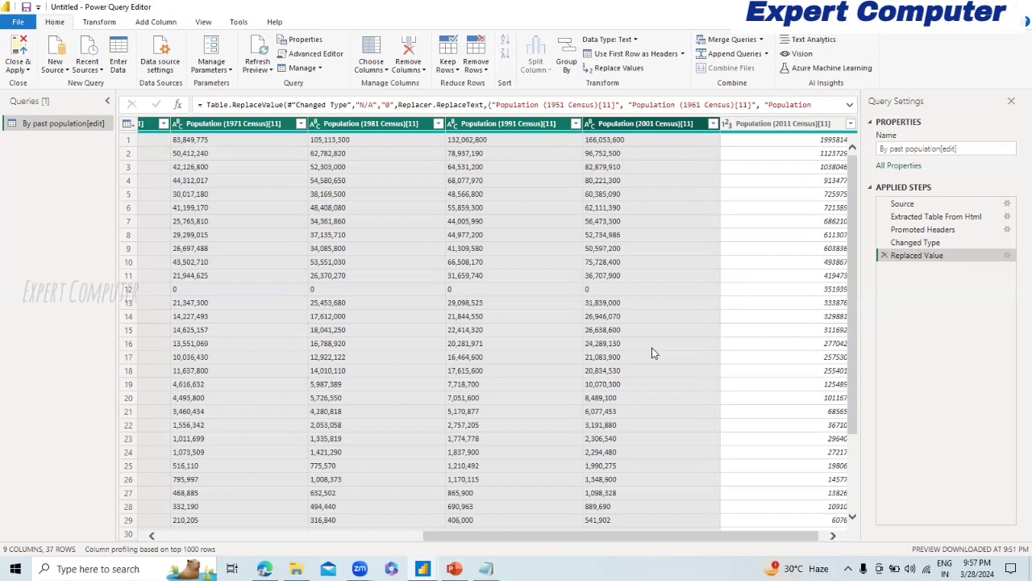
# Examine the Population (1951 Census) column row by row for remaining non-numeric entries, down to the Delhi row and back up
pyautogui.click(202, 145)
pyautogui.press('Left')
pyautogui.press('Left')
pyautogui.press('Left')
pyautogui.press('Left')
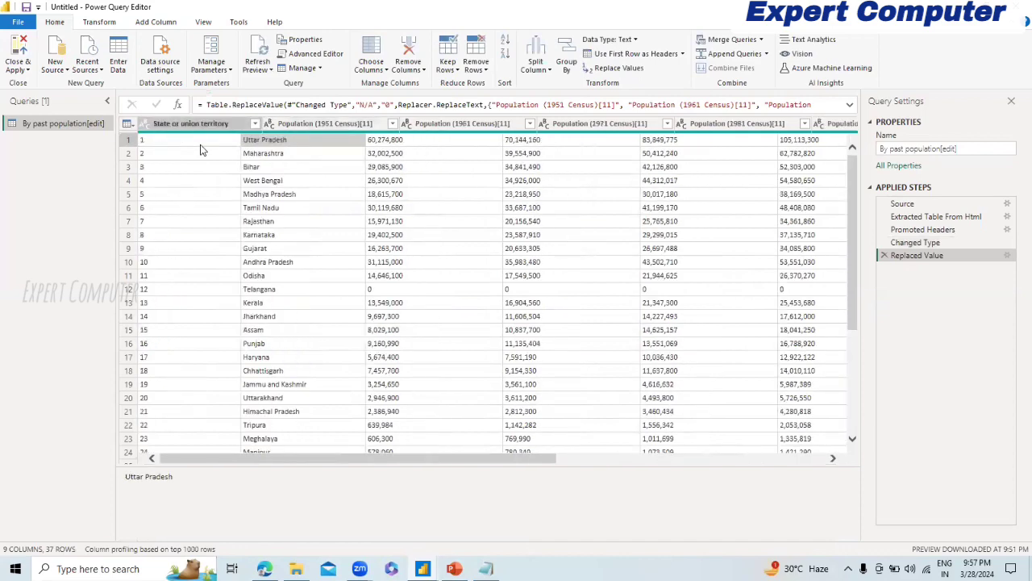
pyautogui.press('Right')
pyautogui.press('Right')
pyautogui.press('Down')
pyautogui.press('Down')
pyautogui.press('Down')
pyautogui.press('Down')
pyautogui.press('Down')
pyautogui.press('Down')
pyautogui.press('Down')
pyautogui.press('Down')
pyautogui.press('Down')
pyautogui.press('Down')
pyautogui.press('Down')
pyautogui.press('Down')
pyautogui.press('Down')
pyautogui.press('Down')
pyautogui.press('Down')
pyautogui.press('Down')
pyautogui.press('Down')
pyautogui.press('Down')
pyautogui.press('Down')
pyautogui.press('Down')
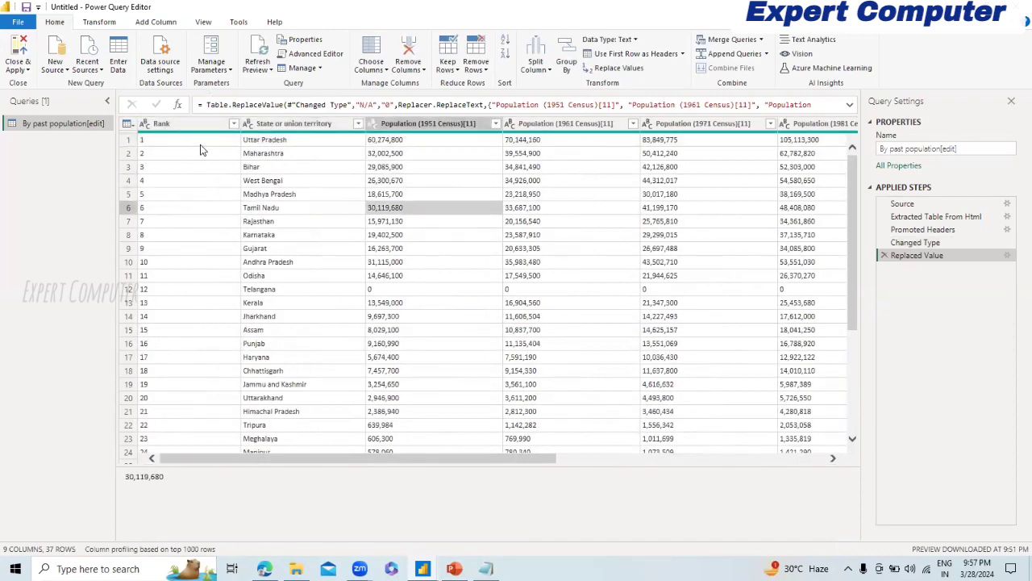
pyautogui.press('Down')
pyautogui.press('Down')
pyautogui.press('Down')
pyautogui.press('Down')
pyautogui.press('Down')
pyautogui.press('Down')
pyautogui.press('Down')
pyautogui.press('Down')
pyautogui.press('Down')
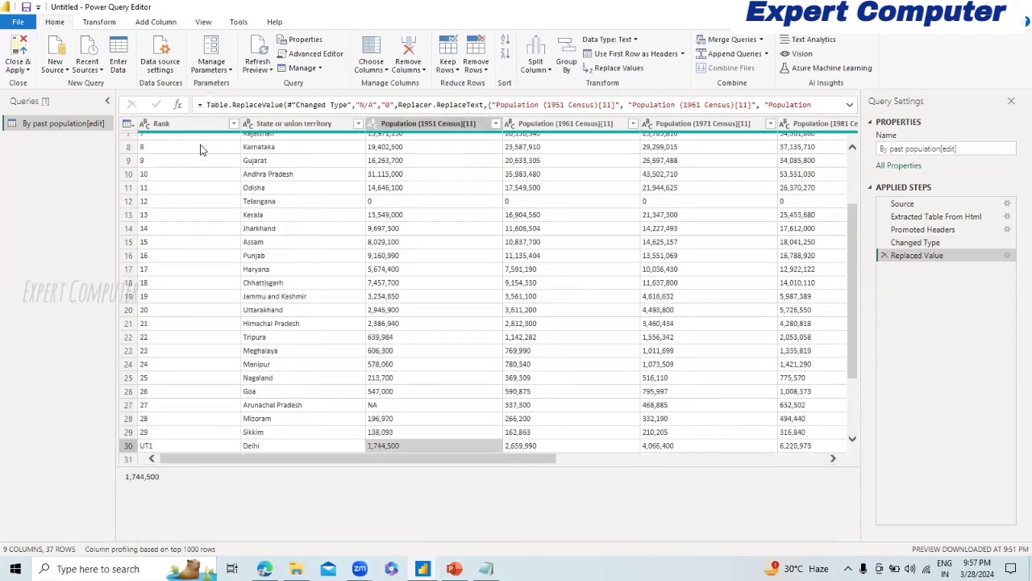
pyautogui.press('Up')
pyautogui.press('Up')
pyautogui.press('Up')
pyautogui.press('Up')
pyautogui.press('Up')
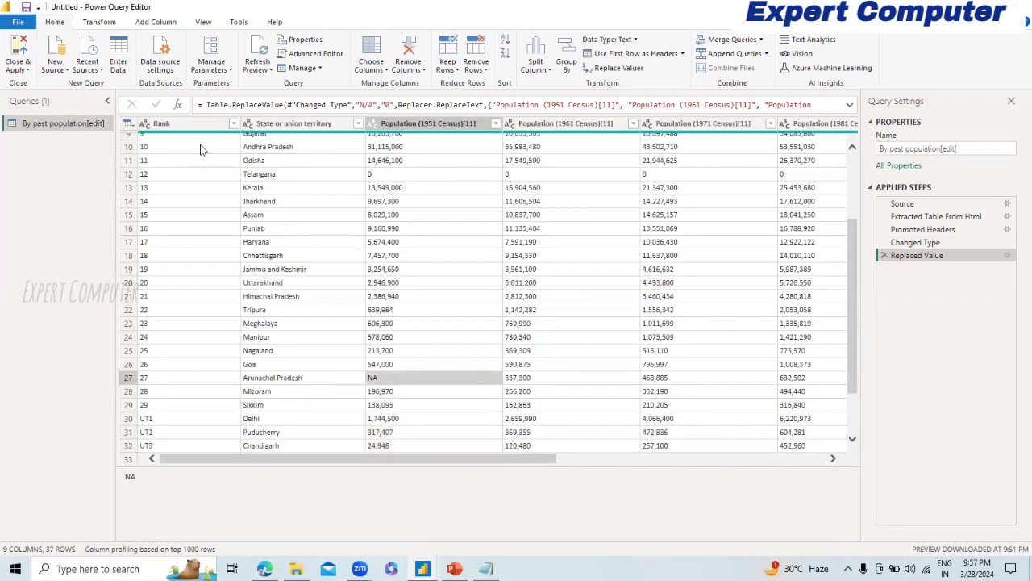
pyautogui.press('Up')
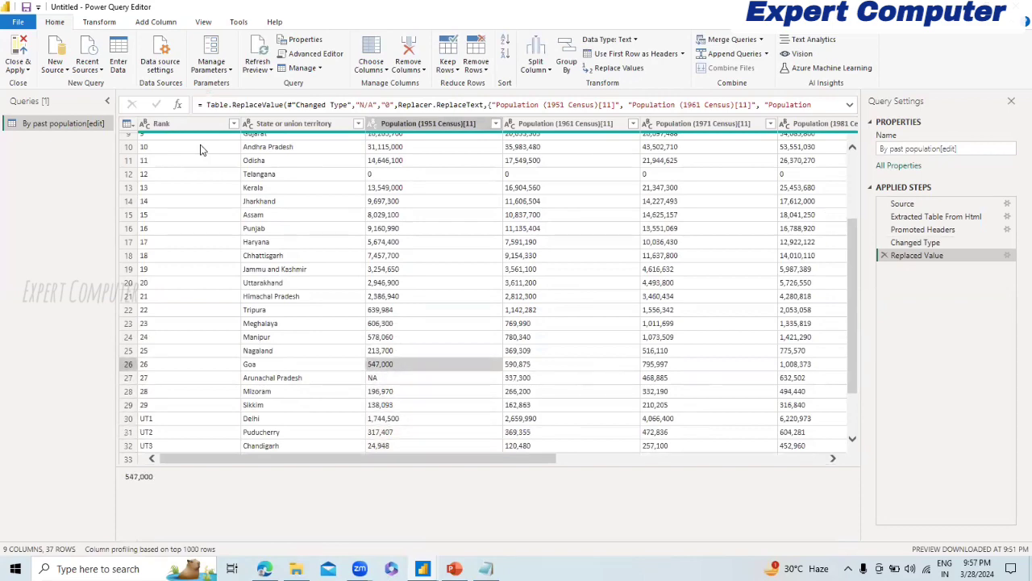
pyautogui.press('Up')
pyautogui.press('Up')
pyautogui.press('Up')
pyautogui.press('Up')
pyautogui.press('Up')
pyautogui.press('Up')
pyautogui.press('Up')
pyautogui.press('Up')
pyautogui.press('Up')
pyautogui.press('Up')
pyautogui.press('Up')
pyautogui.press('Up')
pyautogui.press('Up')
pyautogui.press('Up')
pyautogui.press('Up')
pyautogui.press('Up')
pyautogui.press('Up')
pyautogui.press('Up')
pyautogui.press('Up')
pyautogui.press('Up')
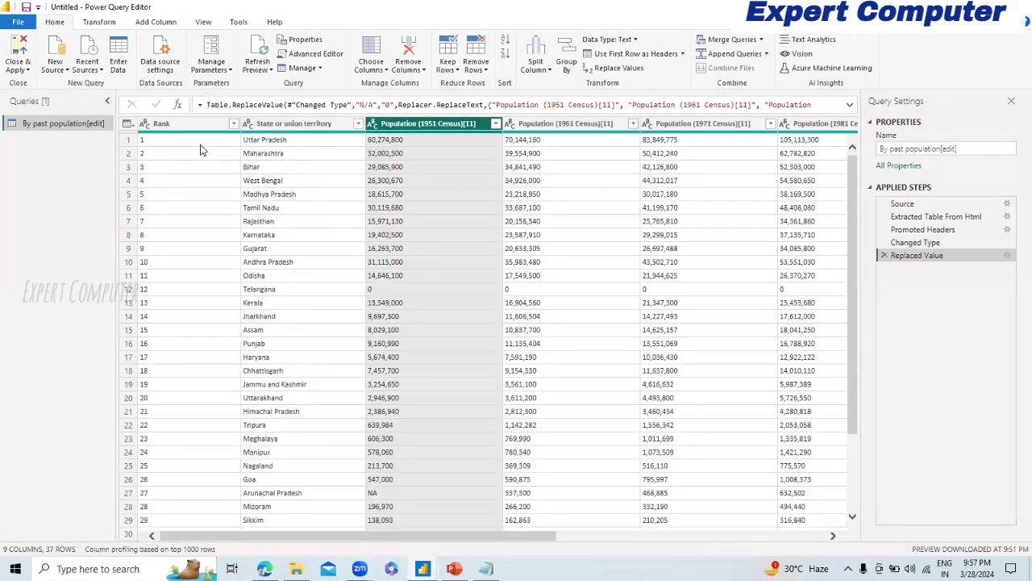
pyautogui.press('Right')
pyautogui.press('Right')
pyautogui.press('Left')
pyautogui.press('Left')
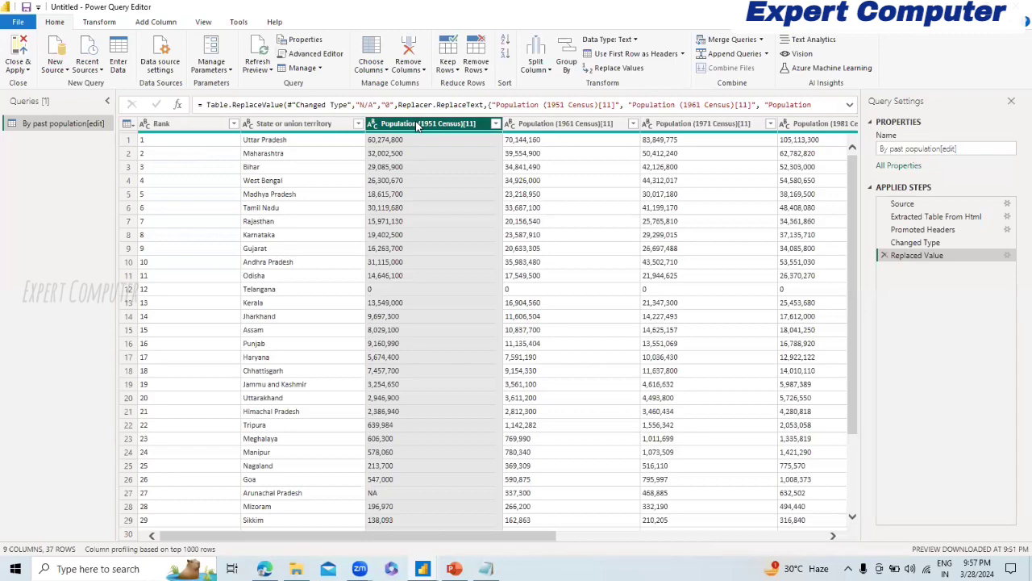
# Replace the value NA with 0 across the Population columns from 1951 through 2001, leaving out the 2011 column
pyautogui.hotkey('shift', 'Right')
pyautogui.hotkey('shift', 'Right')
pyautogui.hotkey('shift', 'Right')
pyautogui.hotkey('shift', 'Right')
pyautogui.hotkey('shift', 'Right')
pyautogui.hotkey('shift', 'Right')
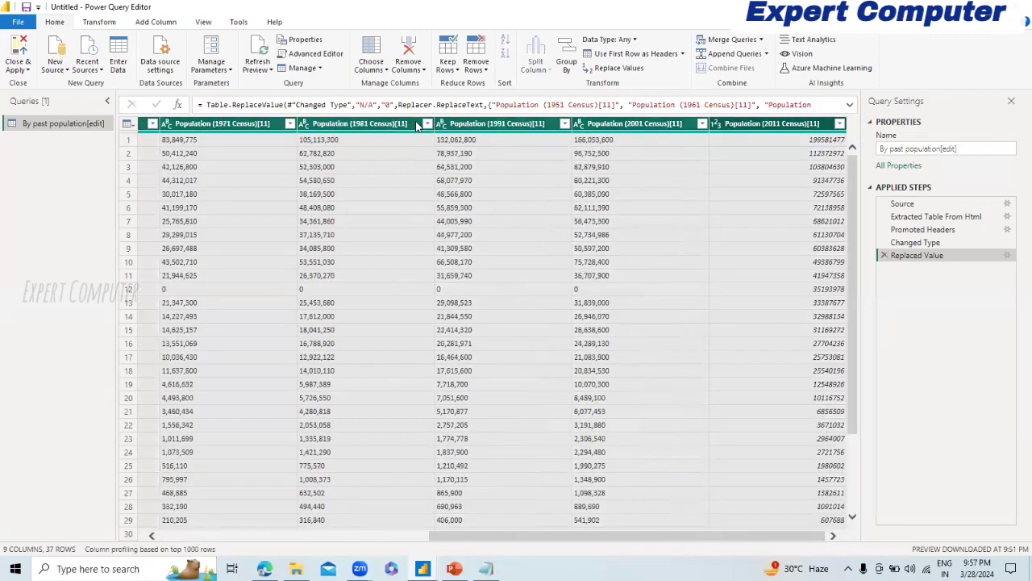
pyautogui.hotkey('shift', 'Left')
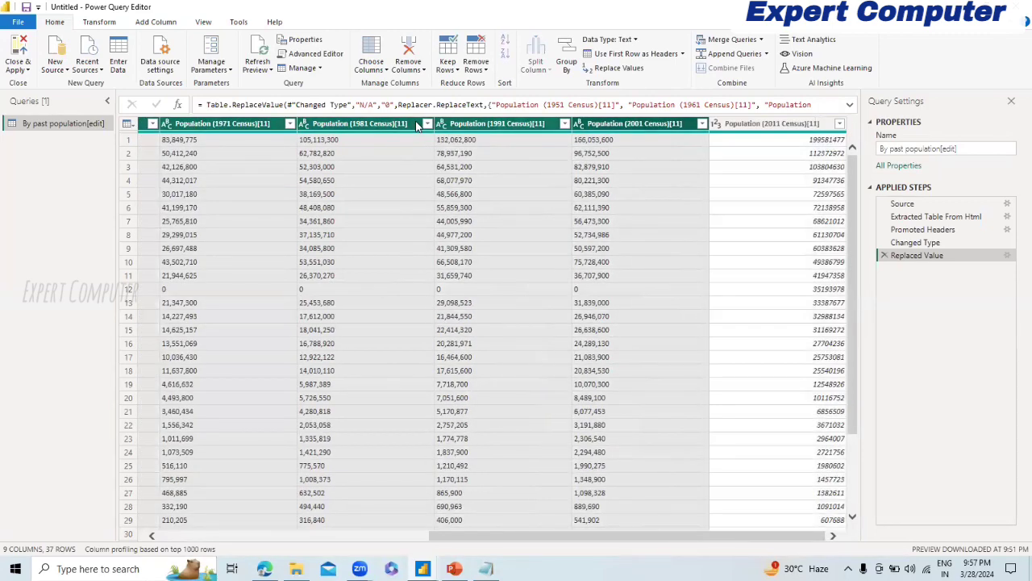
pyautogui.click(620, 70)
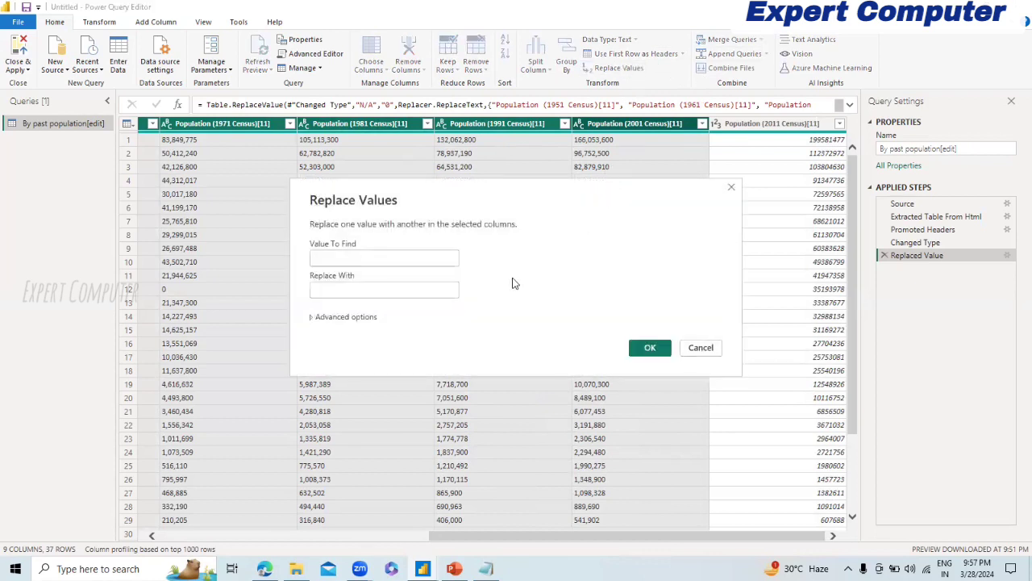
pyautogui.click(406, 265)
pyautogui.write('NA')
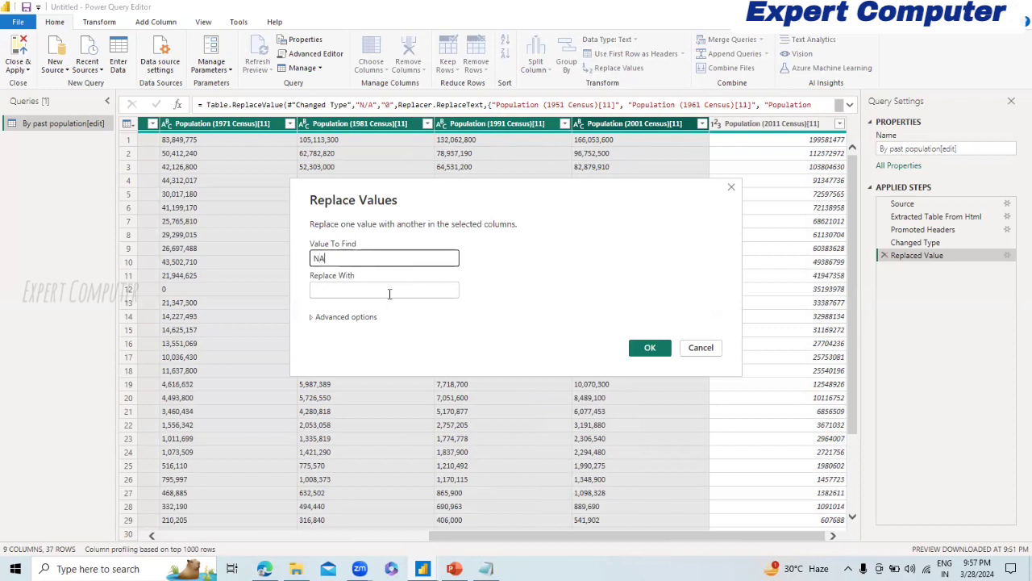
pyautogui.click(389, 292)
pyautogui.write('0')
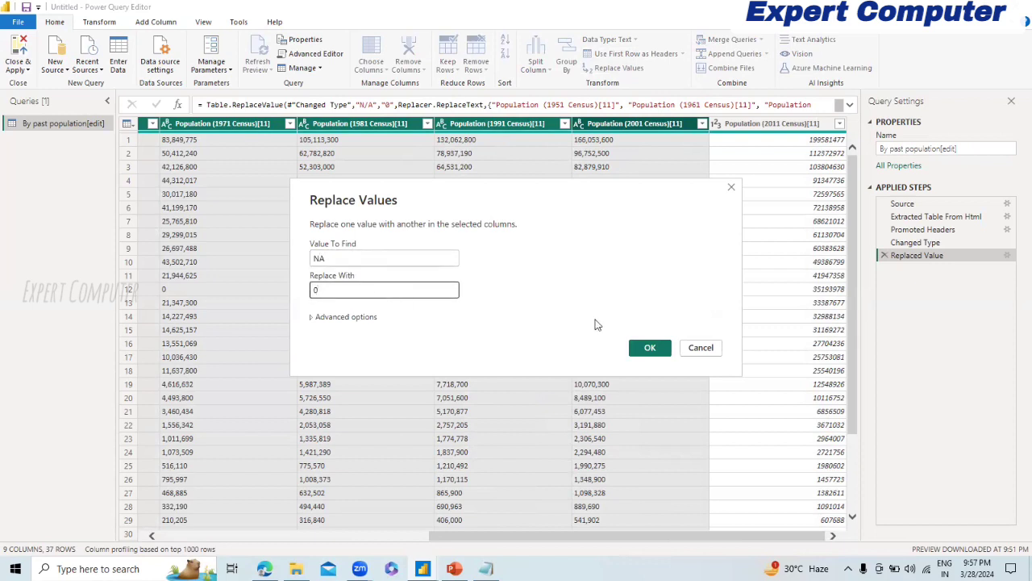
pyautogui.click(650, 347)
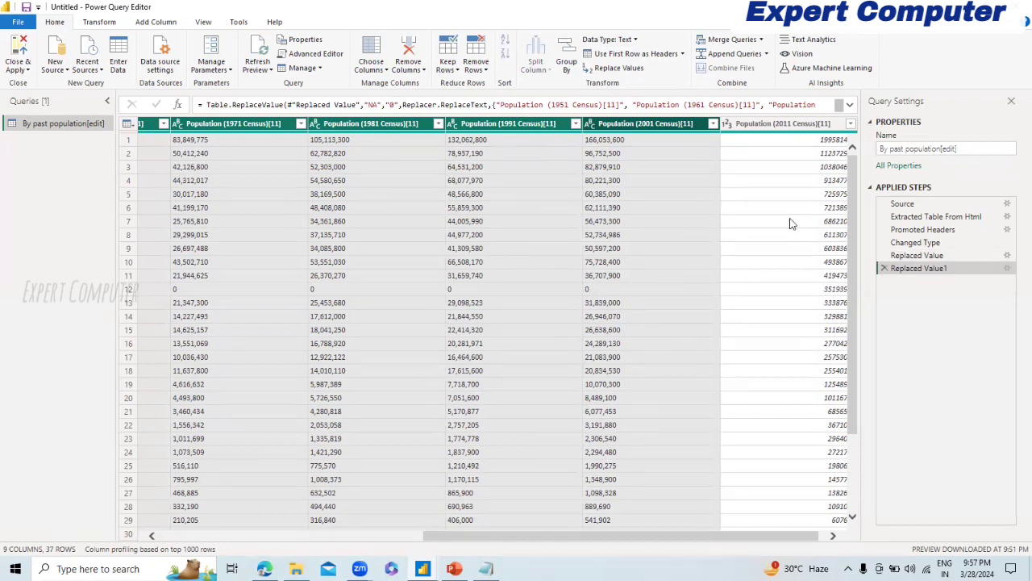
# Change the data type of the Population columns from the 1951 through the 2001 census to Whole Number, leaving out the 2011 column
pyautogui.click(649, 123)
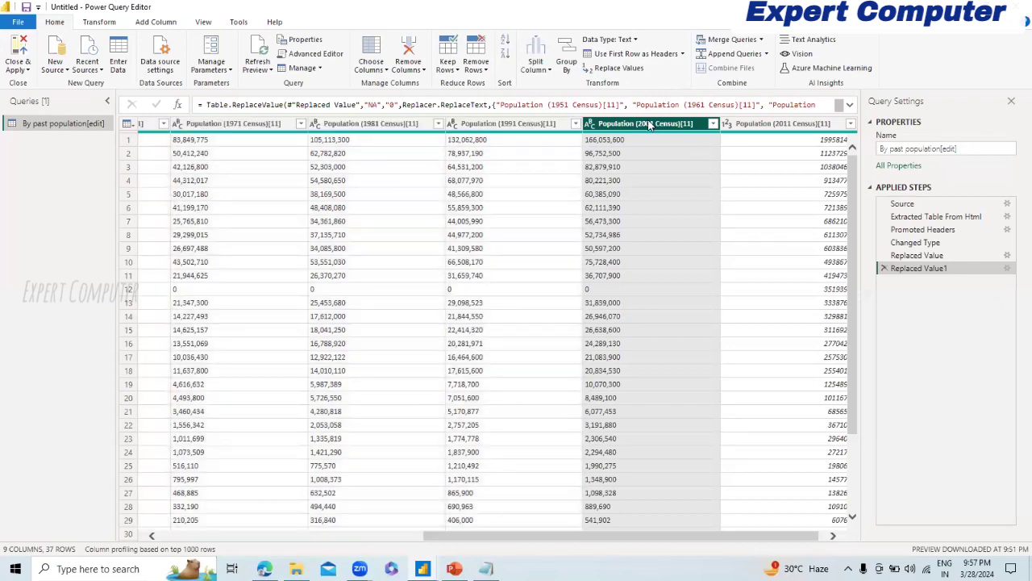
pyautogui.press('Left')
pyautogui.press('Left')
pyautogui.press('Left')
pyautogui.press('Left')
pyautogui.press('Left')
pyautogui.press('Left')
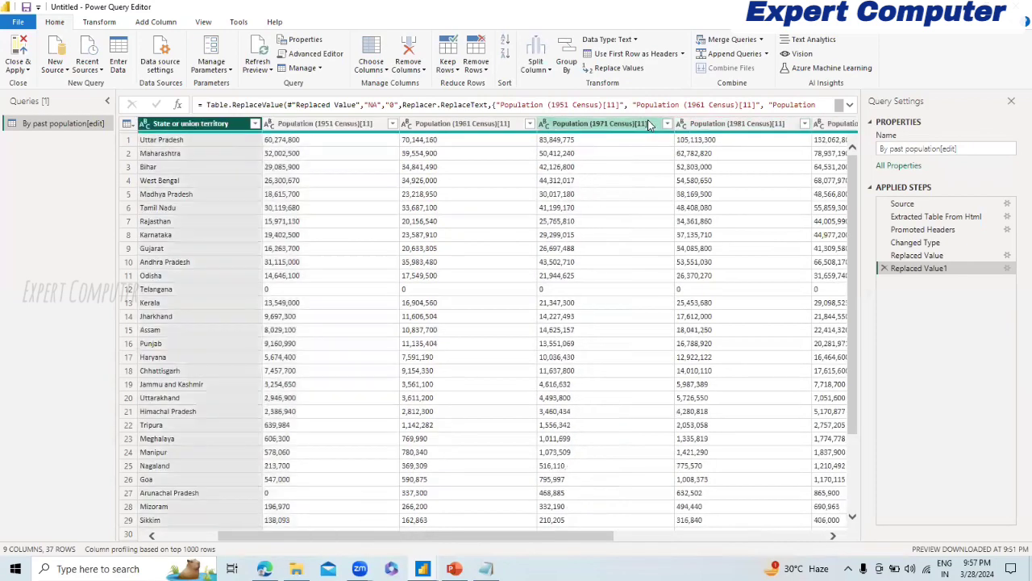
pyautogui.press('Left')
pyautogui.press('Left')
pyautogui.press('Right')
pyautogui.press('Right')
pyautogui.press('Right')
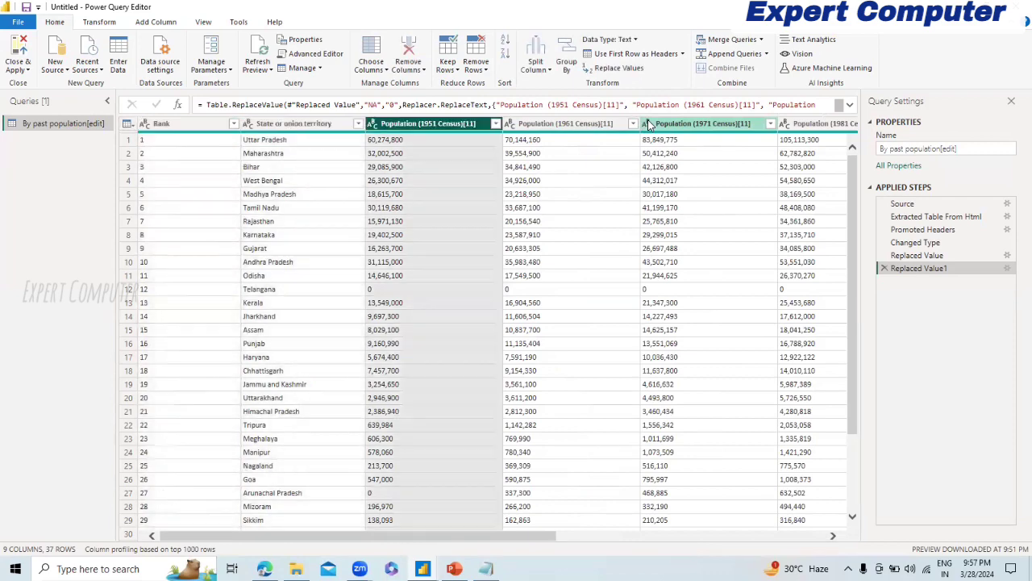
pyautogui.hotkey('shift', 'Right')
pyautogui.hotkey('shift', 'Right')
pyautogui.hotkey('shift', 'Right')
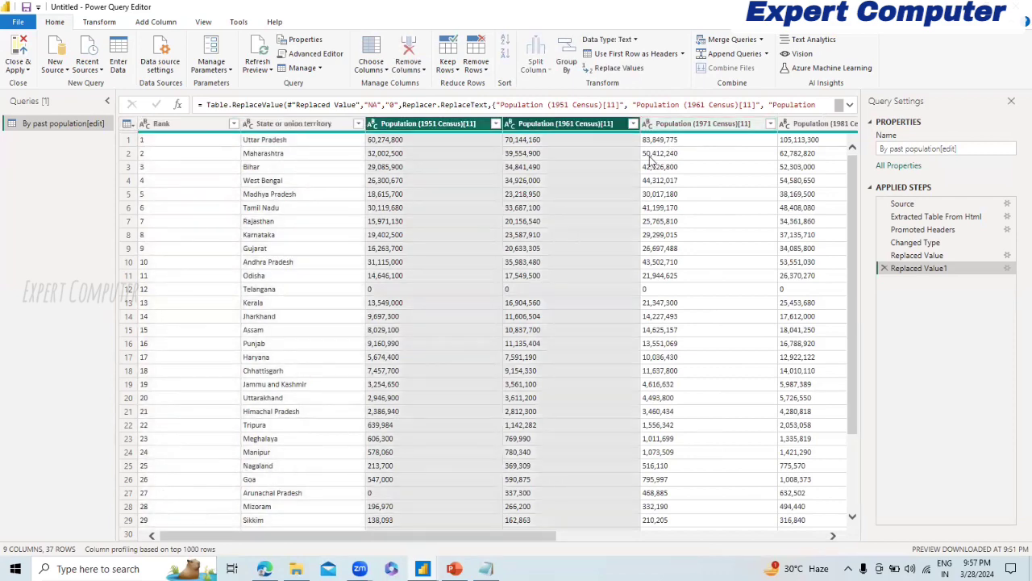
pyautogui.hotkey('shift', 'Right')
pyautogui.hotkey('shift', 'Right')
pyautogui.hotkey('shift', 'Right')
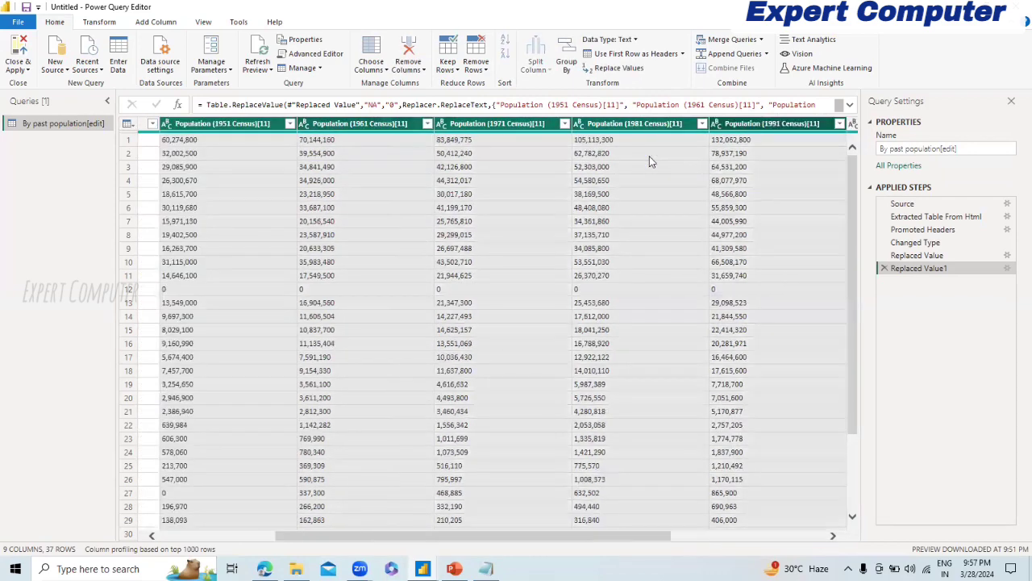
pyautogui.hotkey('shift', 'Left')
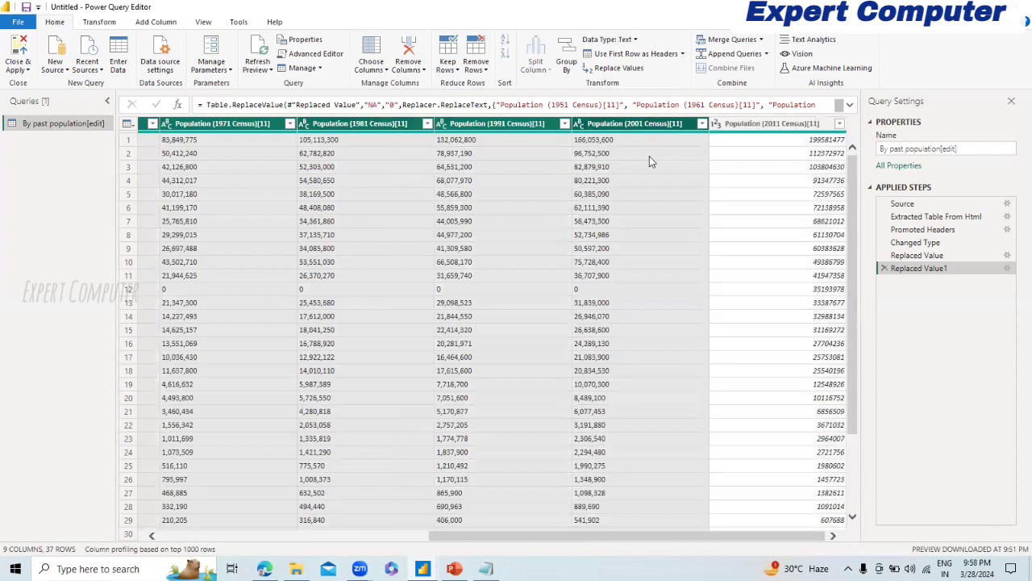
pyautogui.click(633, 39)
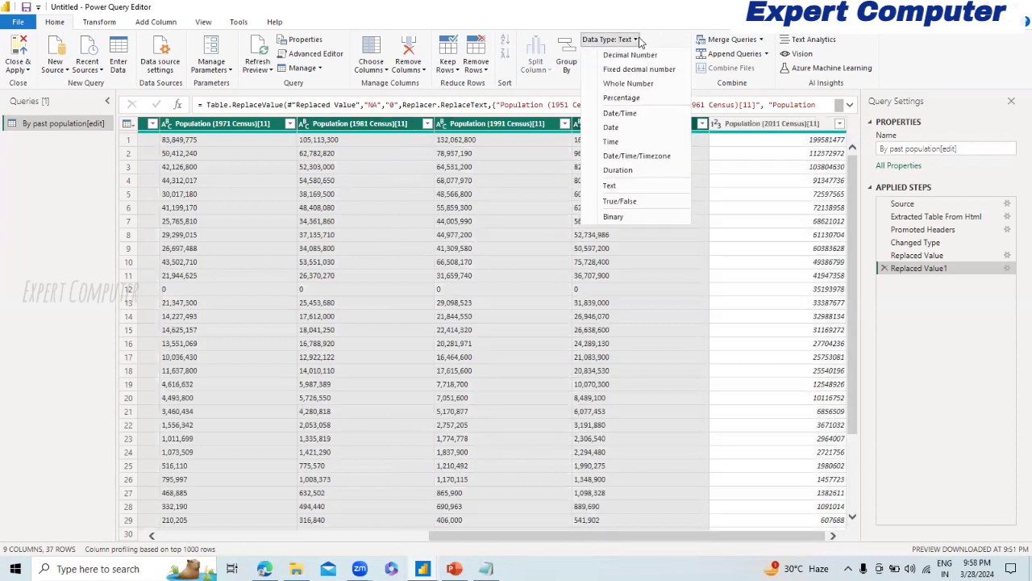
pyautogui.click(629, 84)
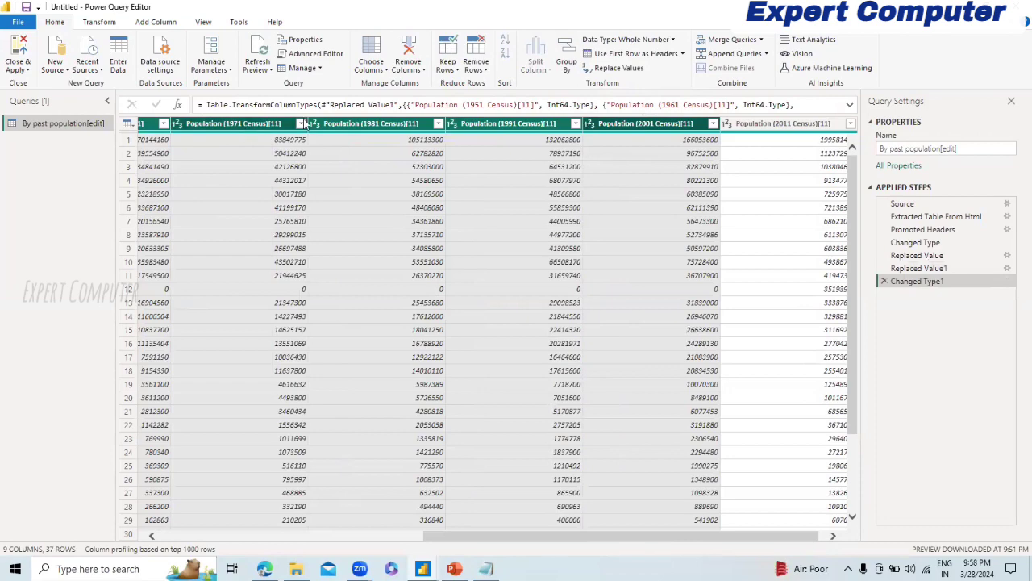
# Examine the Population (1951 Census) column row by row from Kerala down to Chandigarh, and return to the first row
pyautogui.click(430, 292)
pyautogui.hscroll(-5, 431, 299)
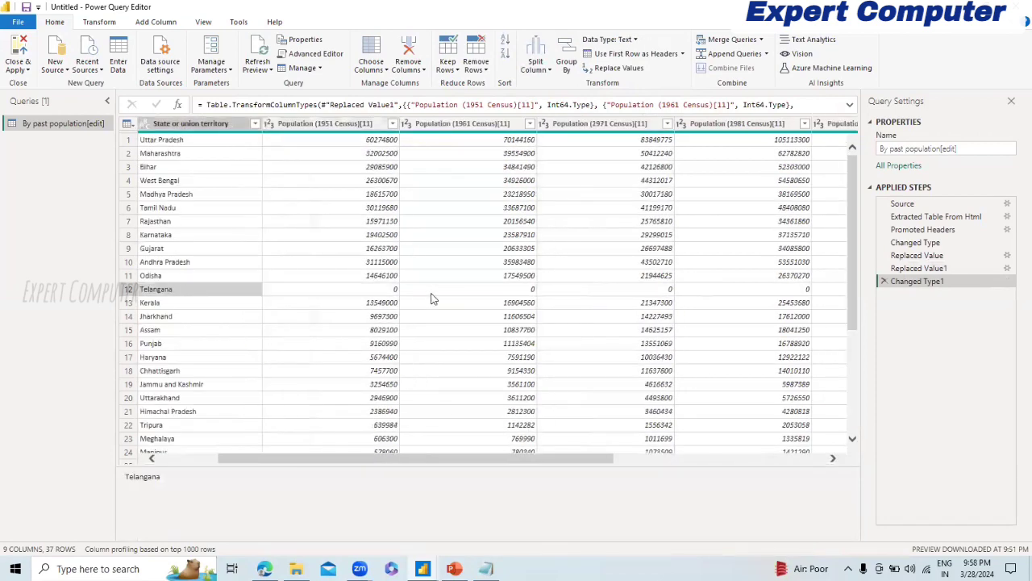
pyautogui.click(431, 292)
pyautogui.press('Down')
pyautogui.press('Down')
pyautogui.press('Down')
pyautogui.press('Down')
pyautogui.press('Down')
pyautogui.press('Down')
pyautogui.press('Down')
pyautogui.press('Down')
pyautogui.press('Down')
pyautogui.press('Down')
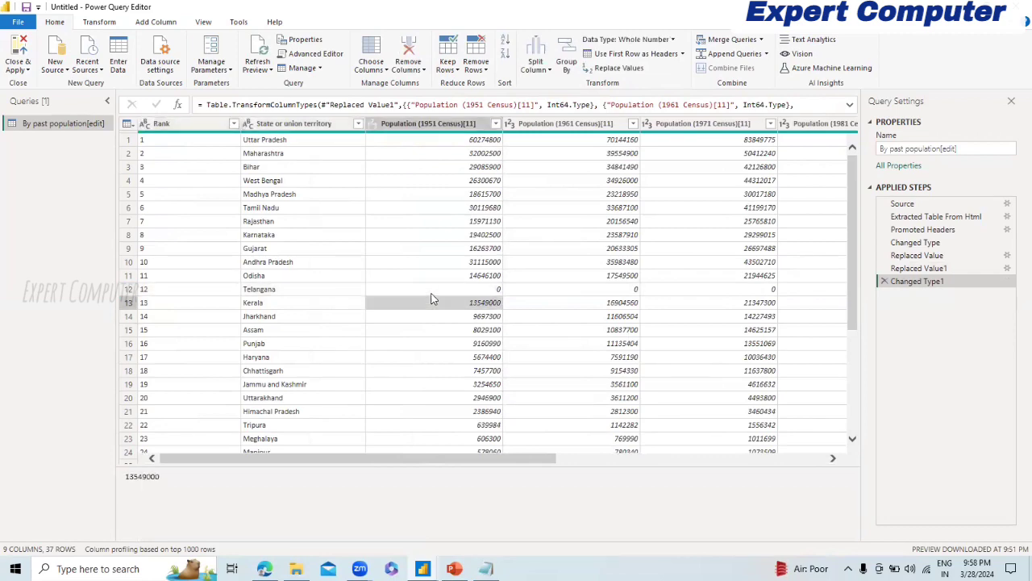
pyautogui.press('Down')
pyautogui.press('Down')
pyautogui.press('Down')
pyautogui.press('Down')
pyautogui.press('Down')
pyautogui.press('Down')
pyautogui.press('Down')
pyautogui.press('Down')
pyautogui.press('Down')
pyautogui.press('Down')
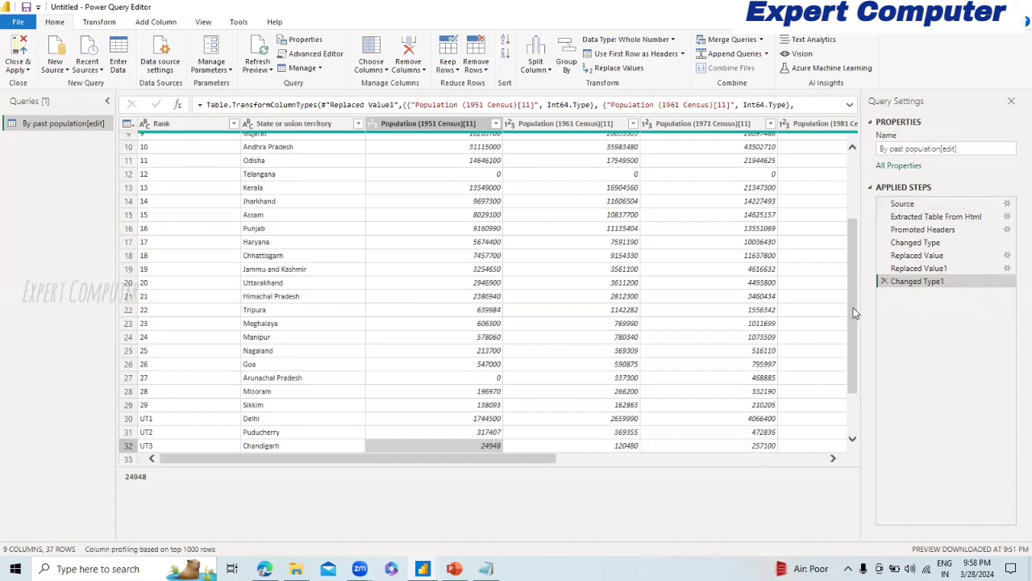
pyautogui.moveTo(856, 314); pyautogui.dragTo(845, 183)
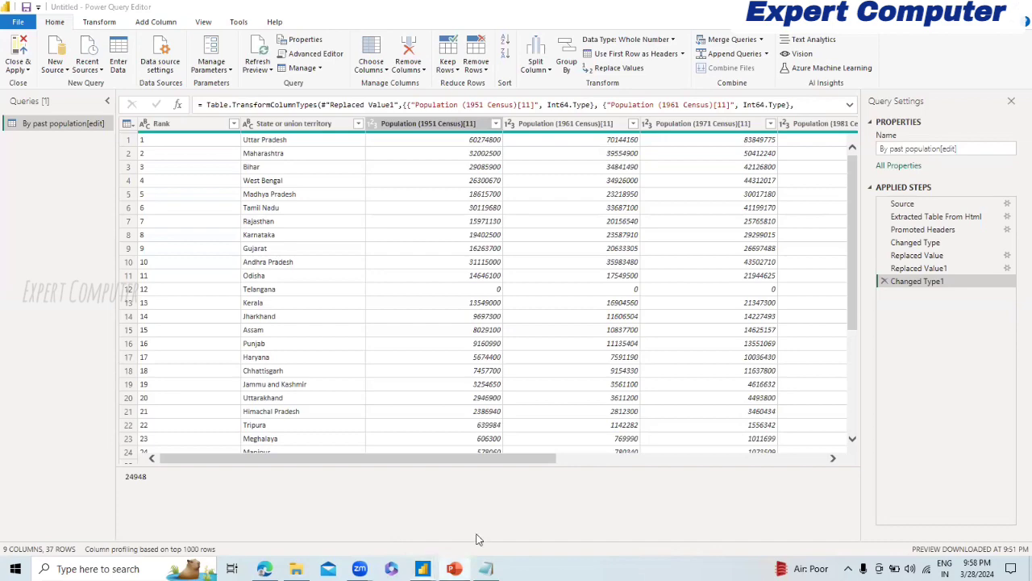
# Switch to the PowerPoint presentation and show the "What is Power Query ?" slide in full screen
pyautogui.click(454, 569)
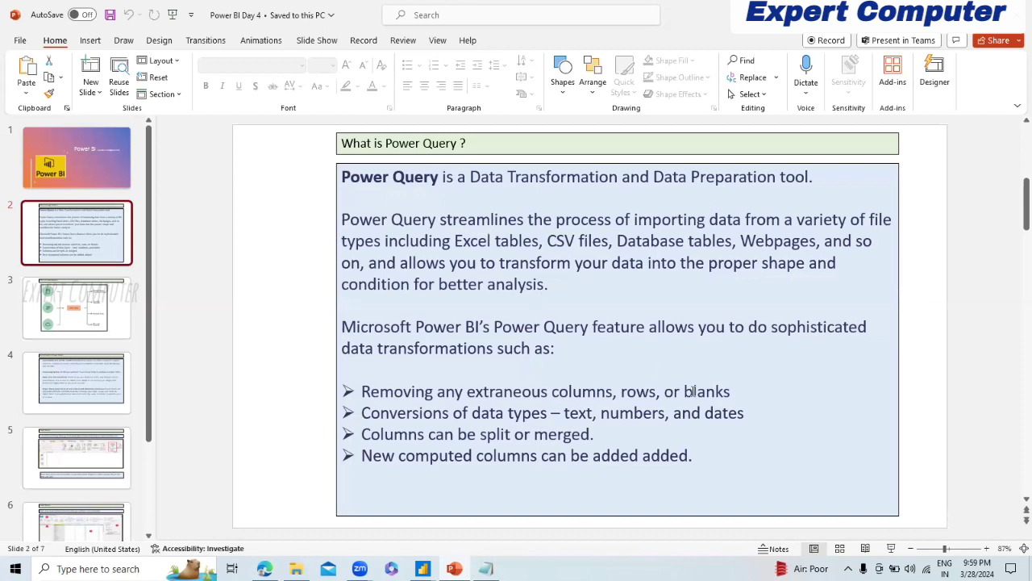
pyautogui.click(891, 550)
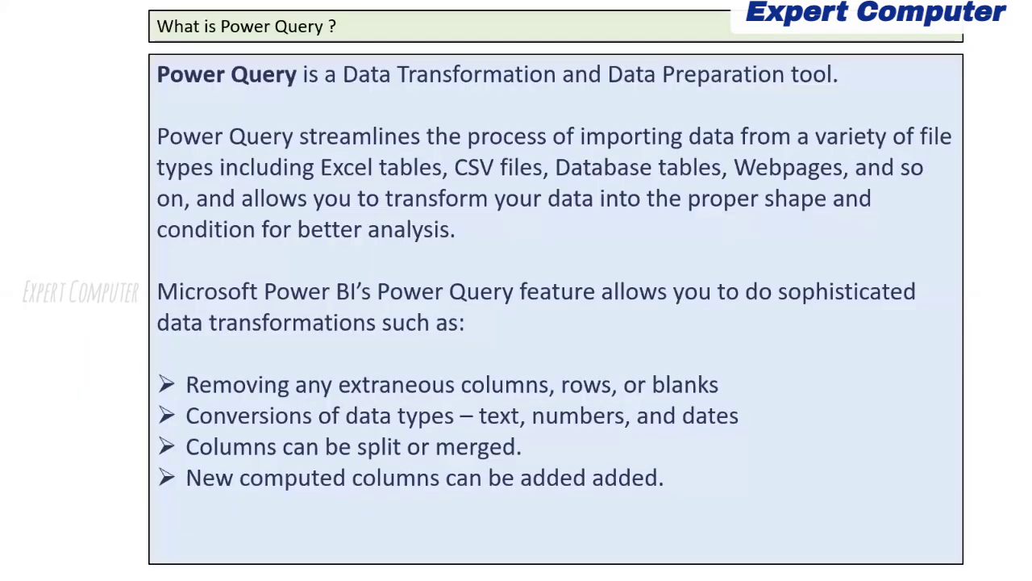
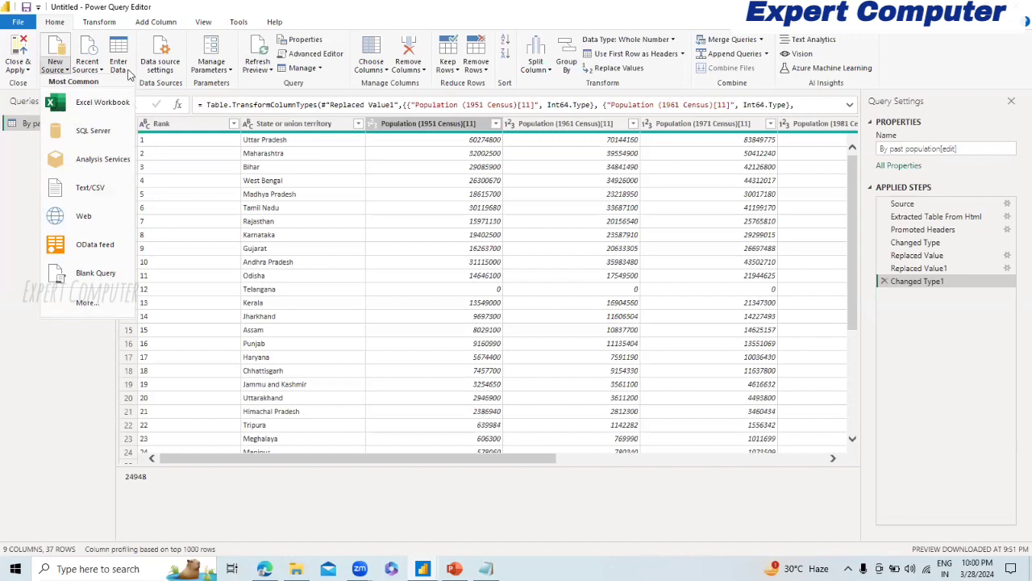
# Refresh the query preview and review the query's M code in the Advanced Editor, closing it without changes
pyautogui.click(229, 73)
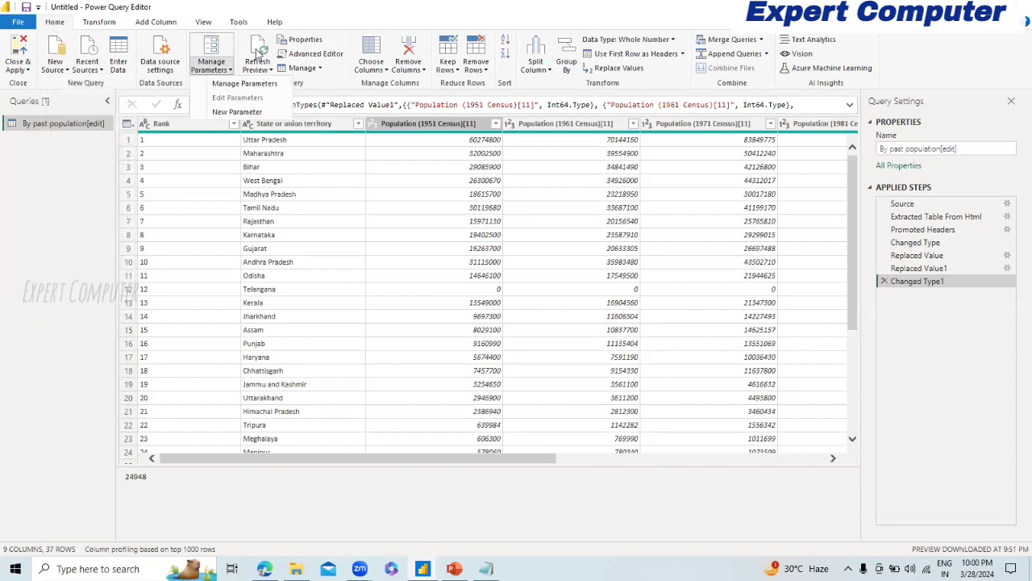
pyautogui.click(257, 53)
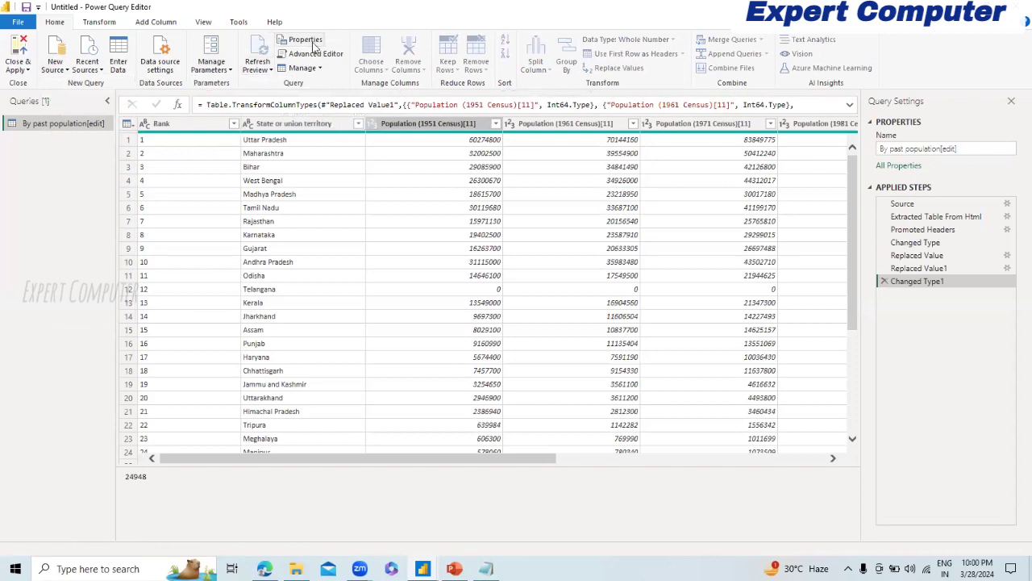
pyautogui.click(310, 69)
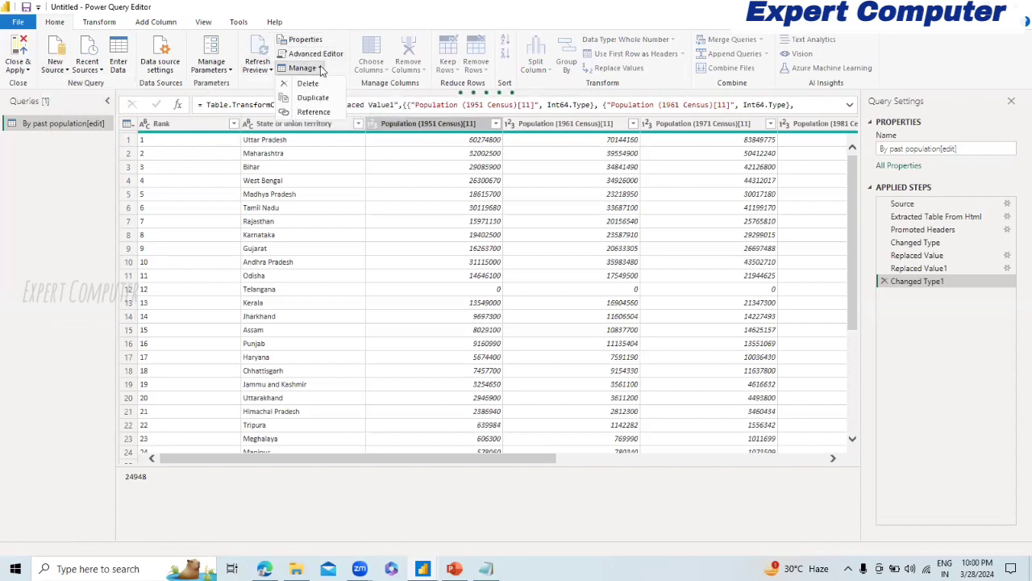
pyautogui.click(315, 117)
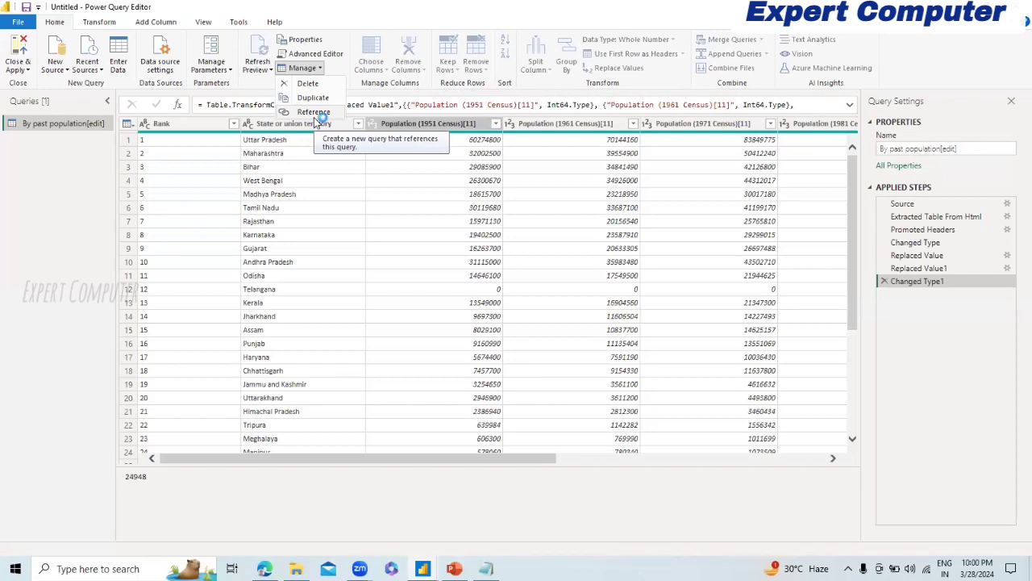
pyautogui.click(320, 55)
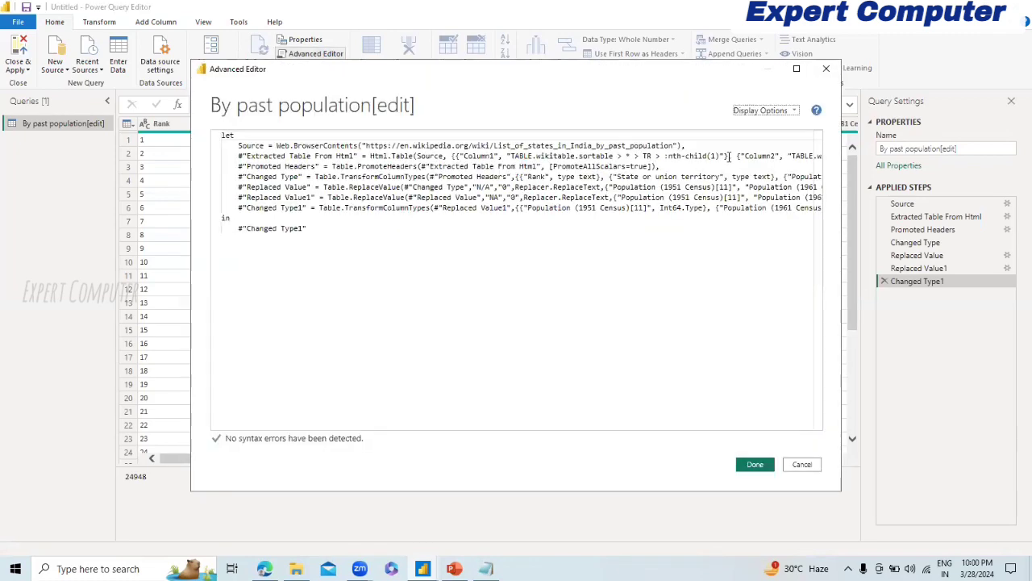
pyautogui.click(826, 68)
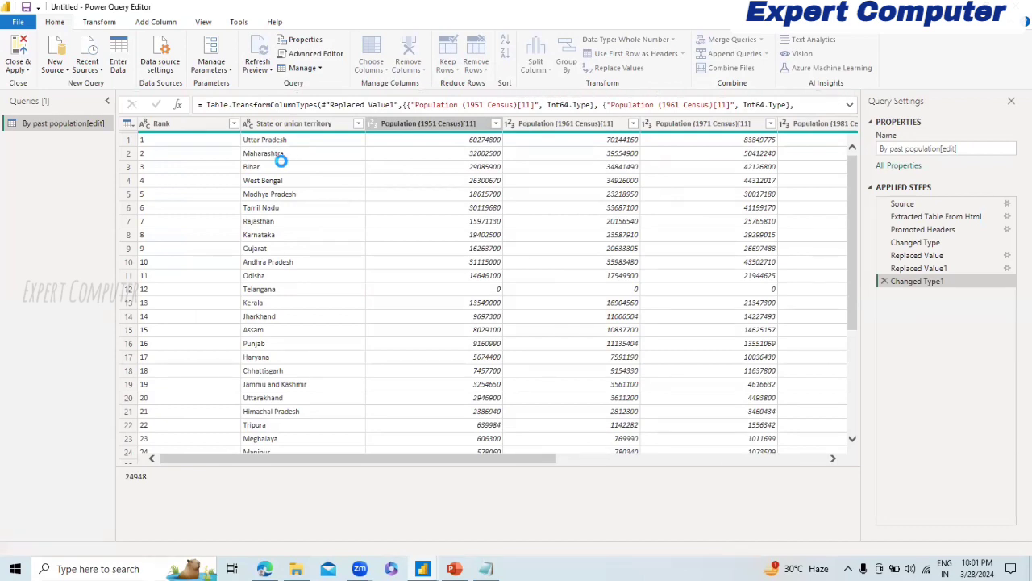
# Look over the editor's commands for transforming columns, adding columns, adjusting the view and running diagnostics
pyautogui.click(103, 25)
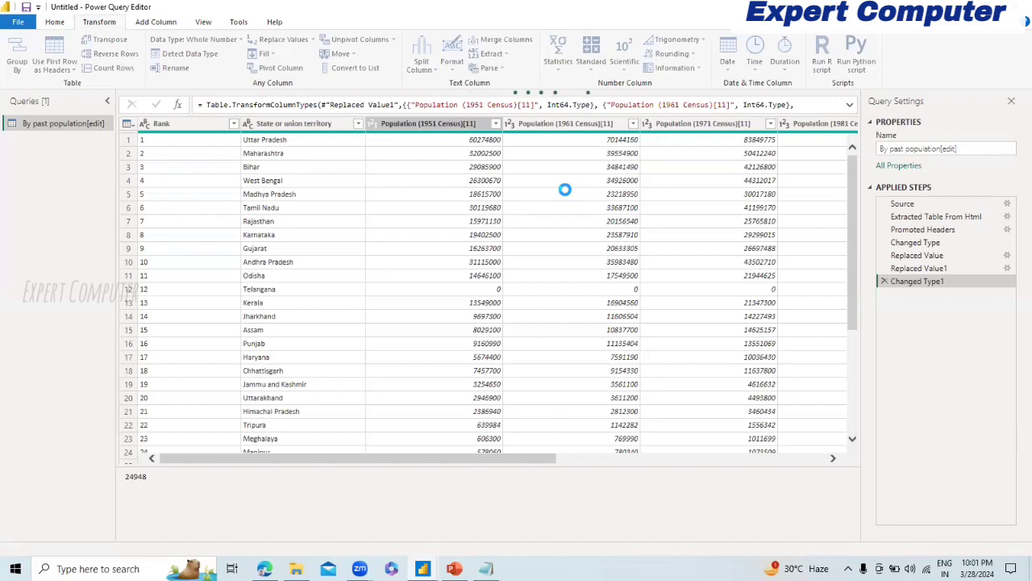
pyautogui.hotkey('alt', 'Tab')
pyautogui.hotkey('alt', 'Tab')
pyautogui.click(252, 153)
pyautogui.click(155, 23)
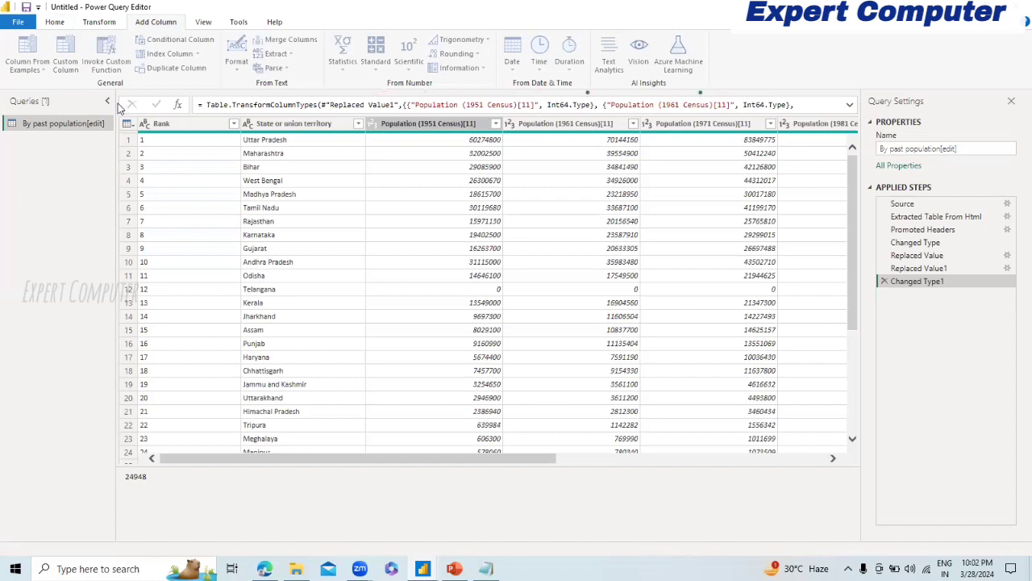
pyautogui.click(202, 23)
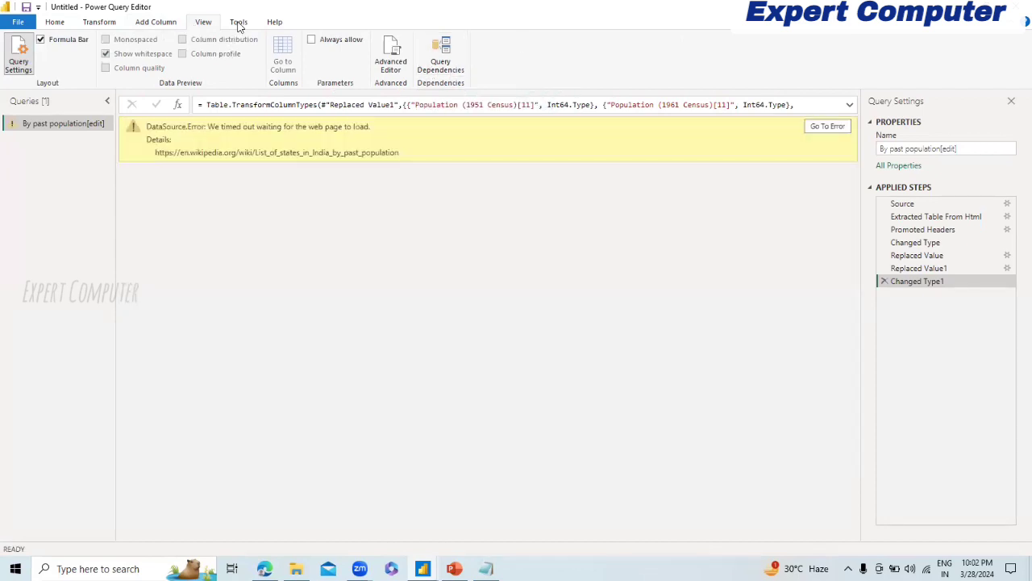
pyautogui.click(239, 25)
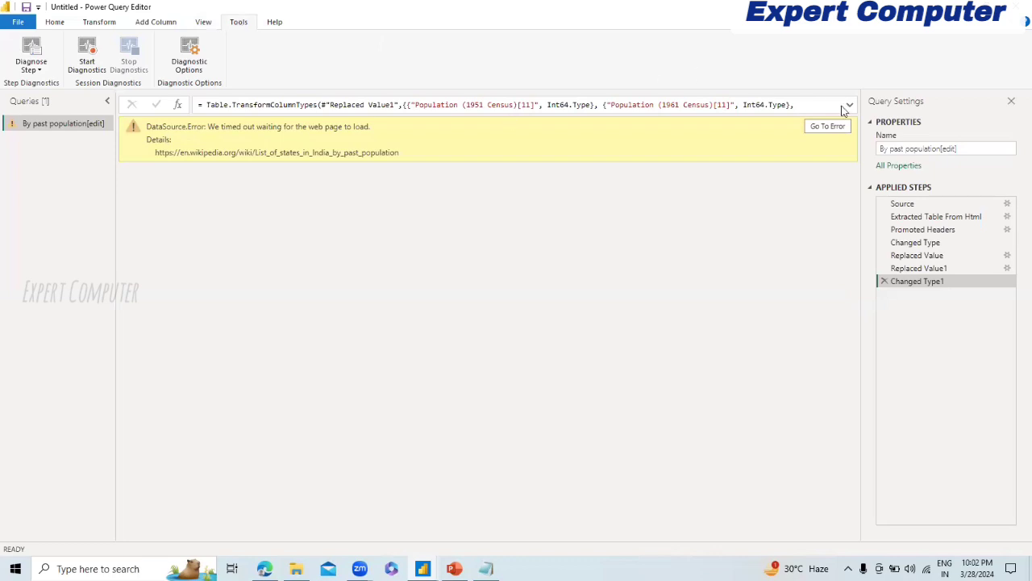
# Go to the step that causes the data source error and check the settings of the Source step
pyautogui.click(828, 127)
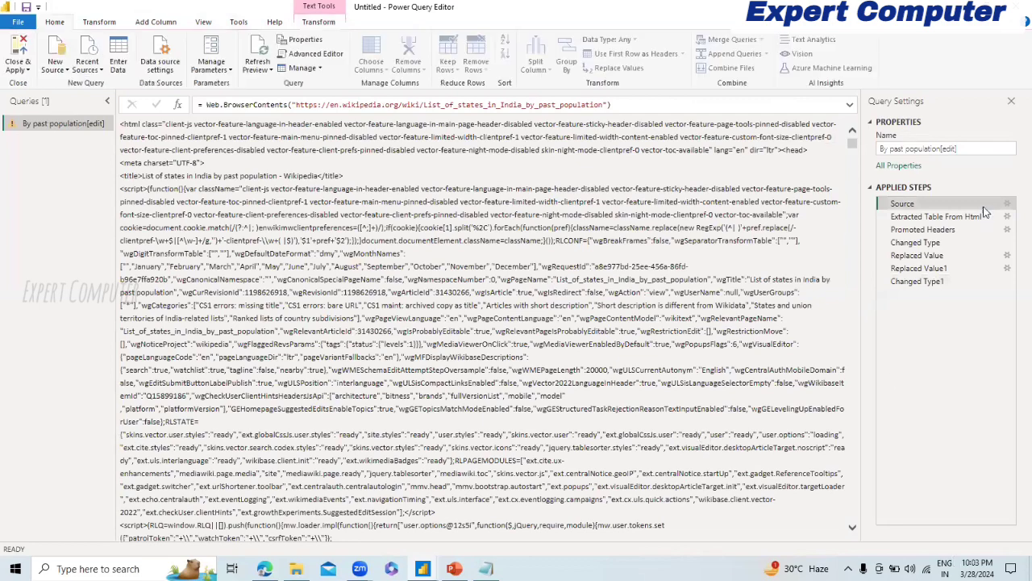
pyautogui.click(1007, 204)
pyautogui.click(649, 321)
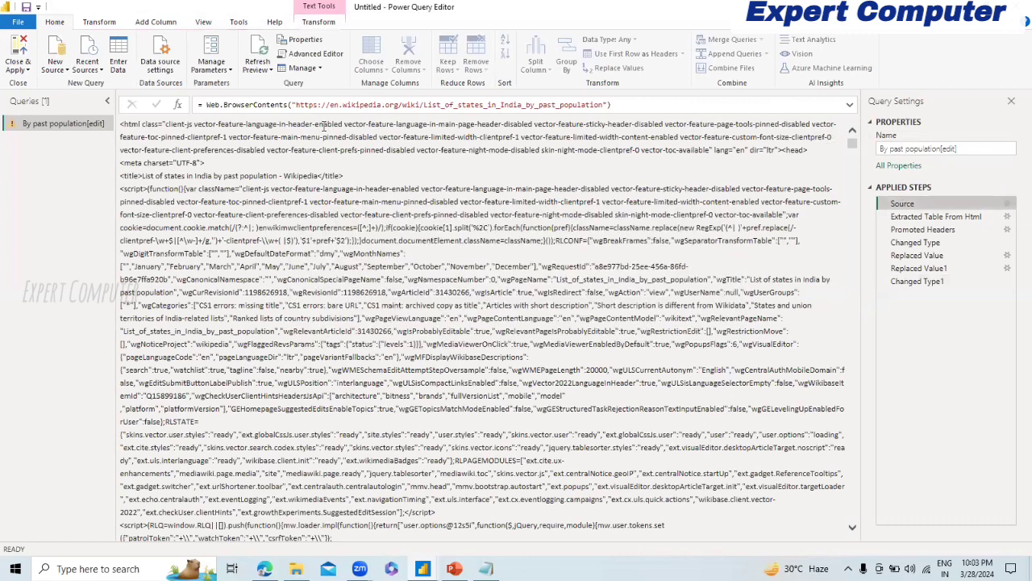
pyautogui.doubleClick(69, 125)
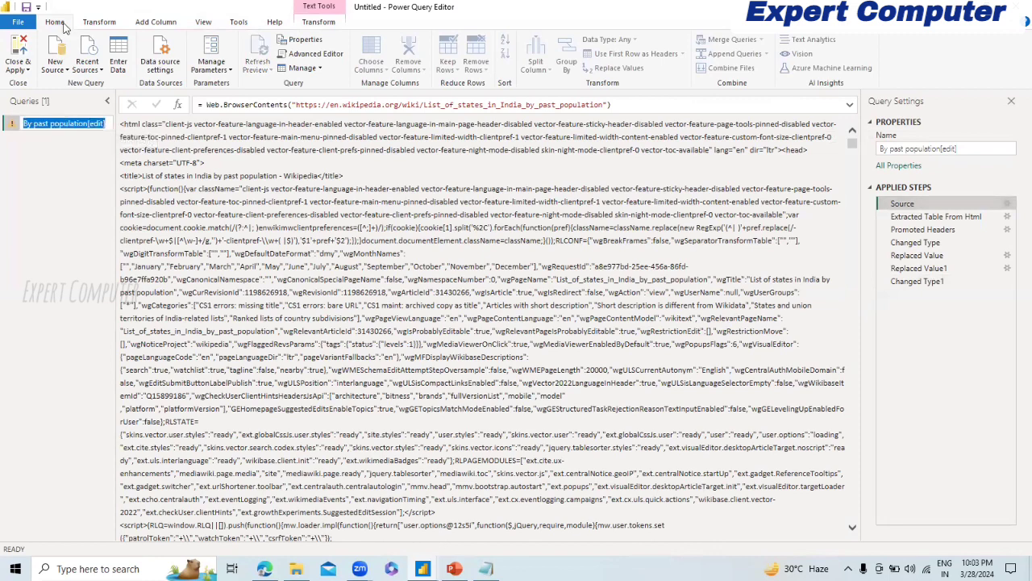
pyautogui.click(100, 23)
pyautogui.click(57, 24)
pyautogui.click(49, 173)
# Review the query result at each applied step, from Source through Changed Type1, to locate where the data source error occurs
pyautogui.click(961, 218)
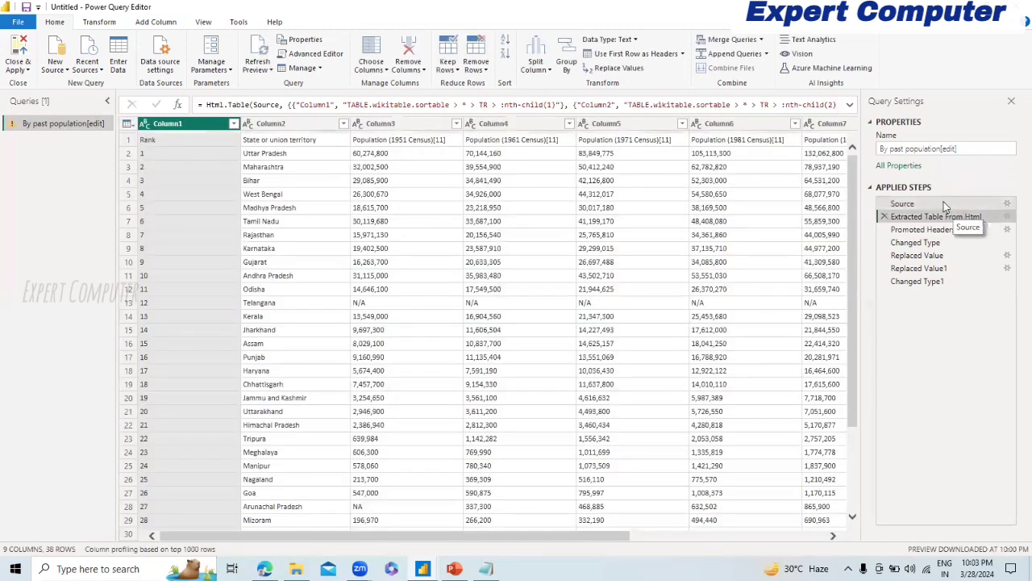
pyautogui.click(944, 204)
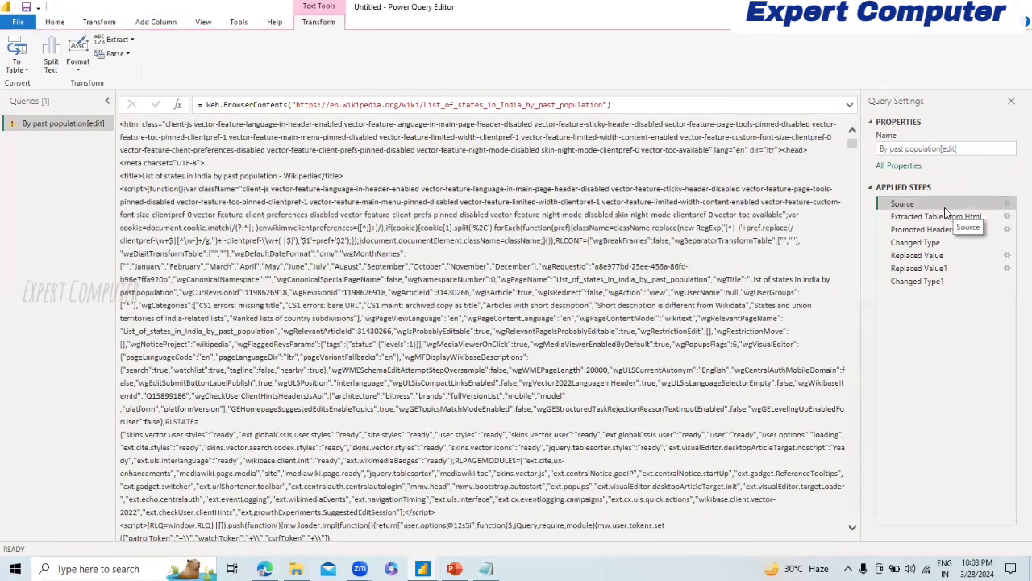
pyautogui.click(944, 218)
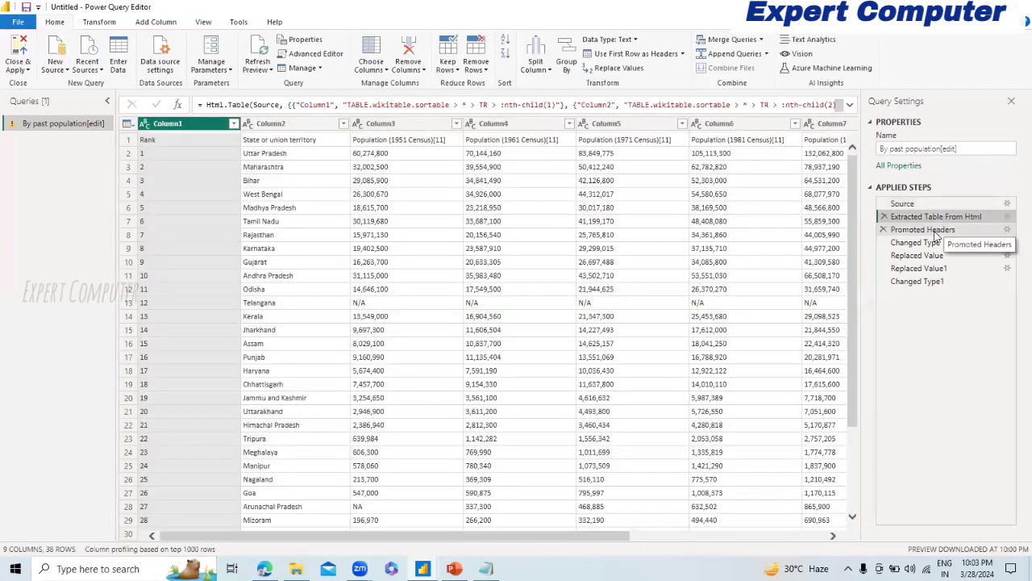
pyautogui.click(935, 231)
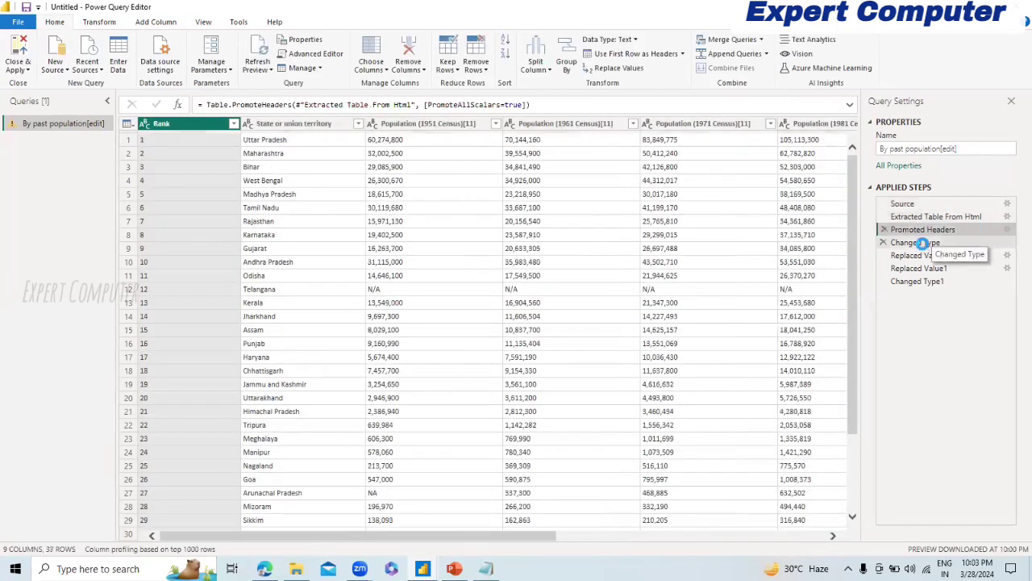
pyautogui.click(919, 242)
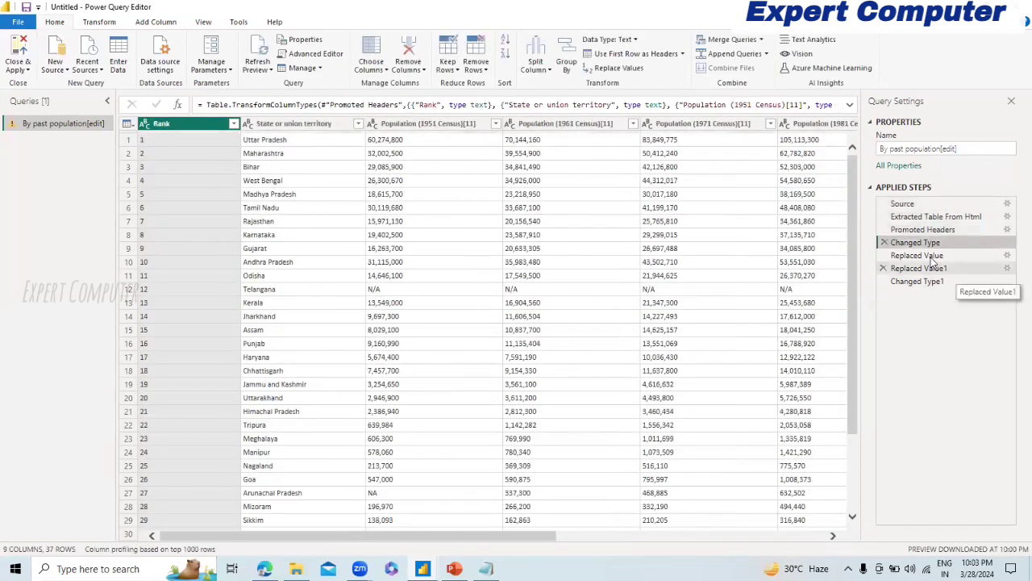
pyautogui.click(917, 255)
pyautogui.click(927, 281)
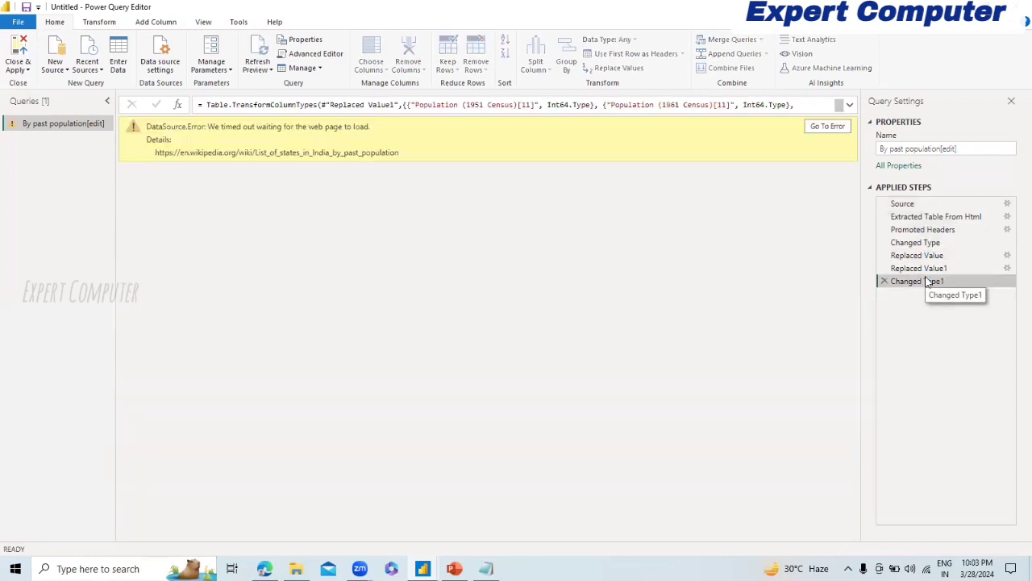
pyautogui.click(926, 269)
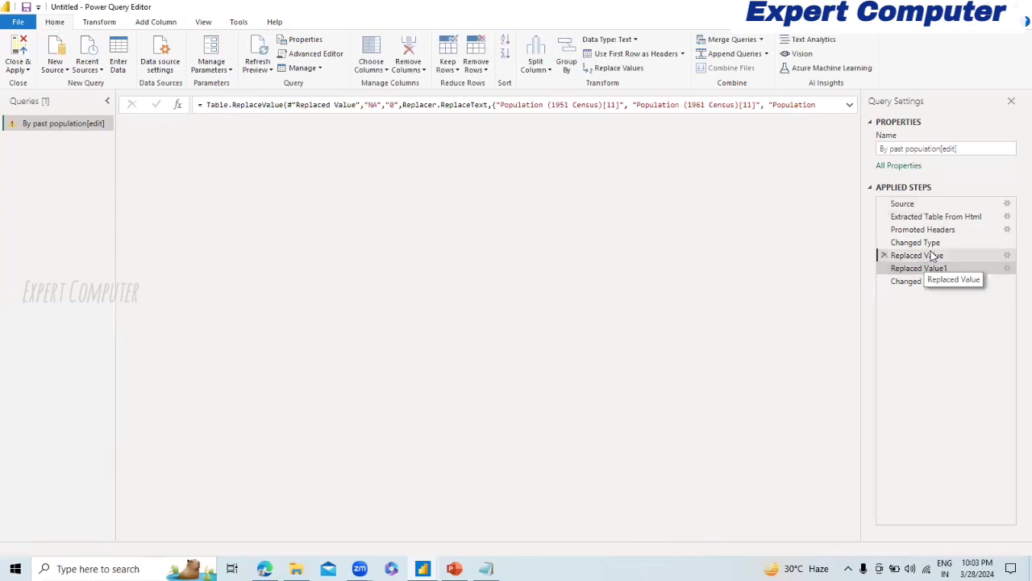
pyautogui.click(934, 255)
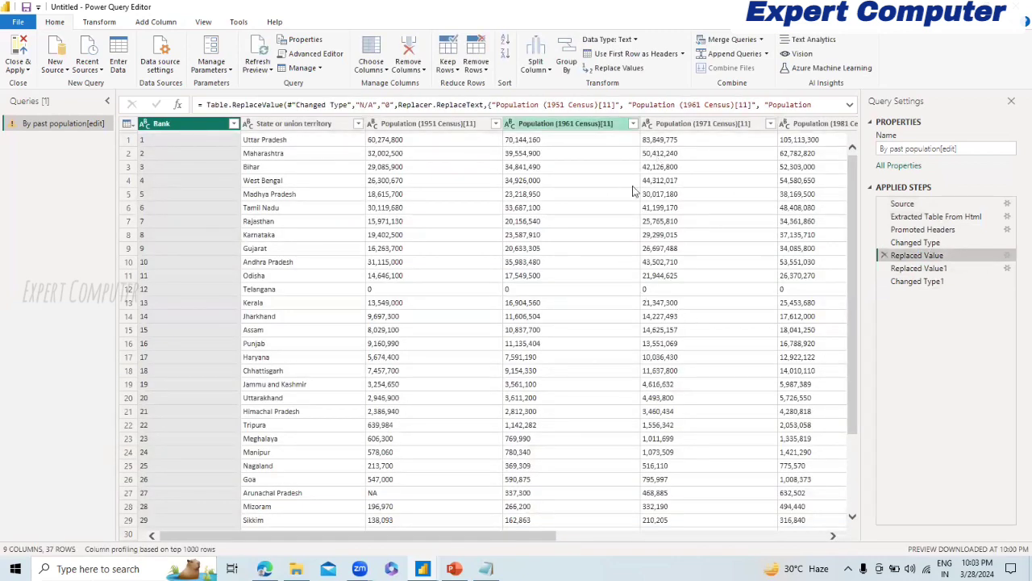
# Delete the Replaced Value1 and Changed Type1 steps from the query's applied steps
pyautogui.click(917, 270)
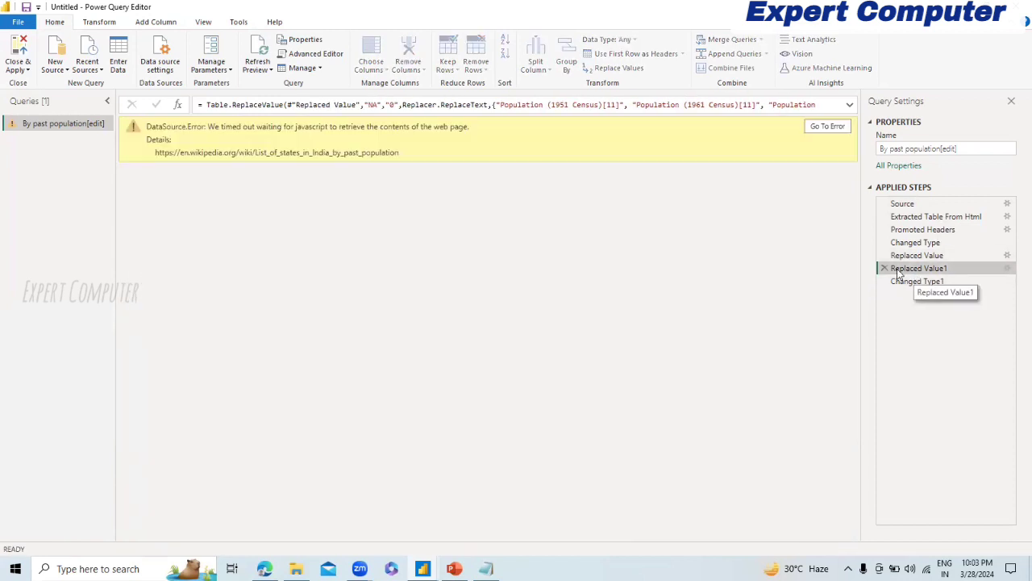
pyautogui.click(884, 268)
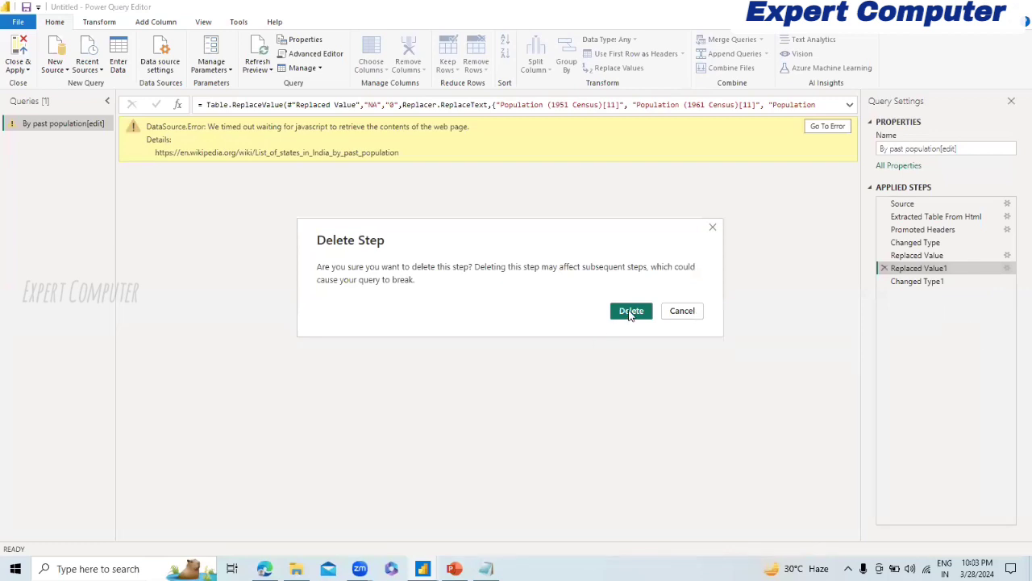
pyautogui.click(631, 312)
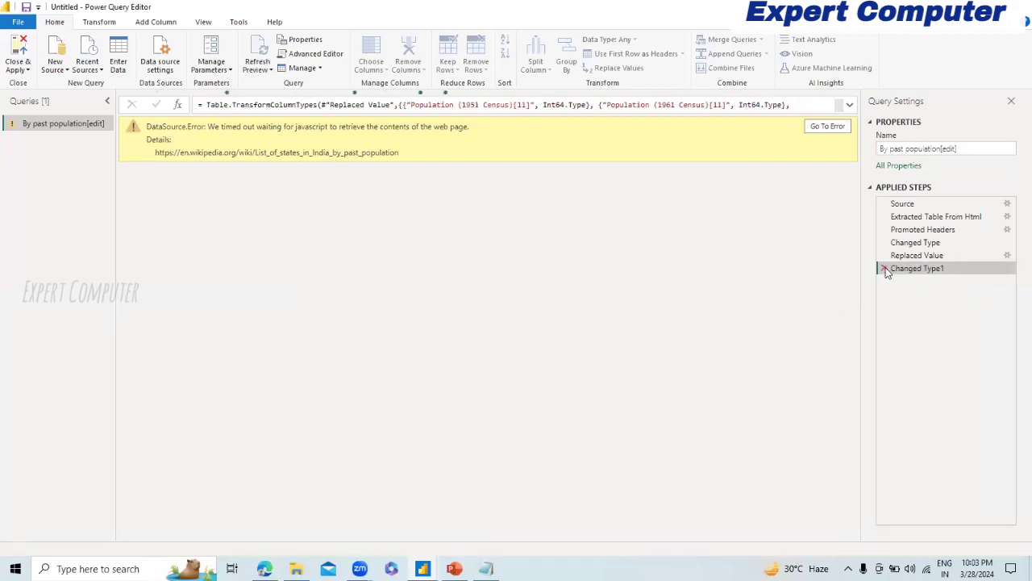
pyautogui.click(885, 269)
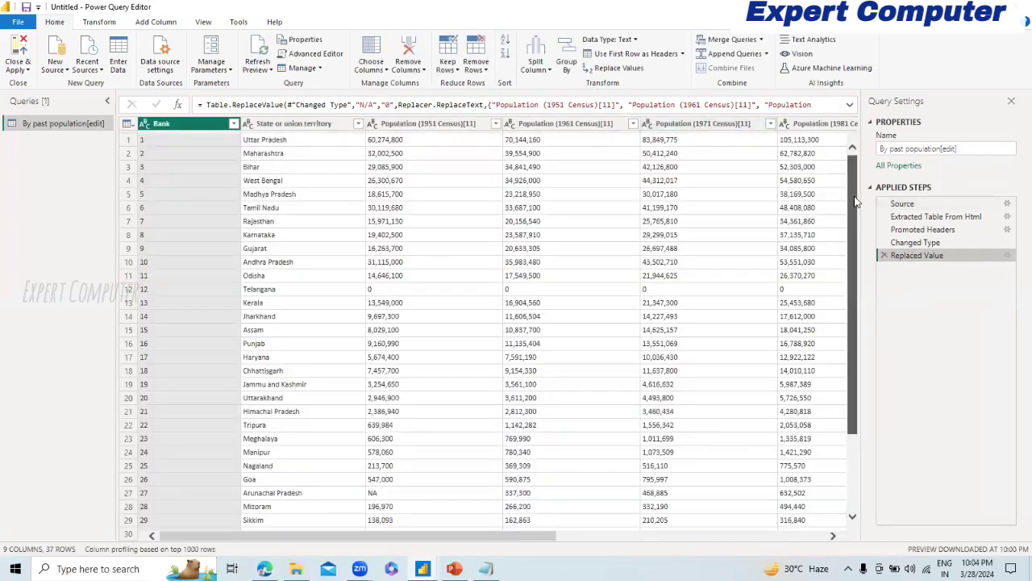
# Replace the value NA with 0 in the population columns from the 1951 through the 2001 census
pyautogui.moveTo(857, 201); pyautogui.dragTo(852, 350)
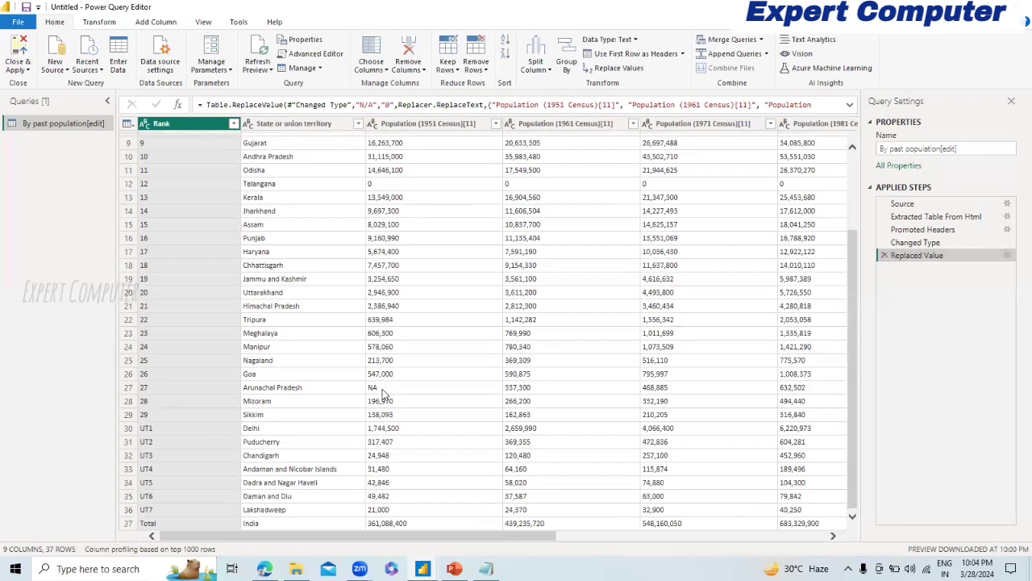
pyautogui.click(382, 390)
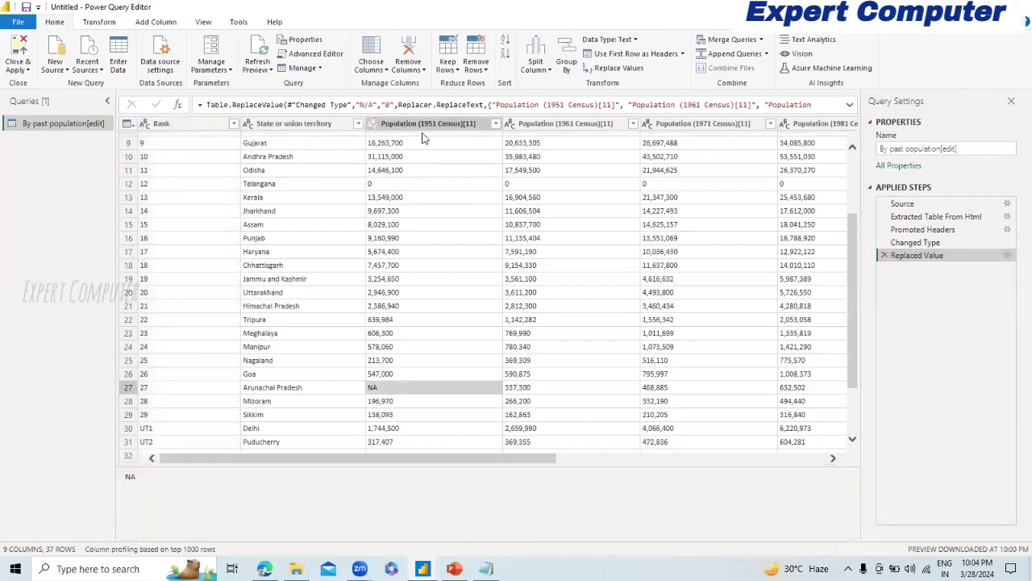
pyautogui.click(418, 127)
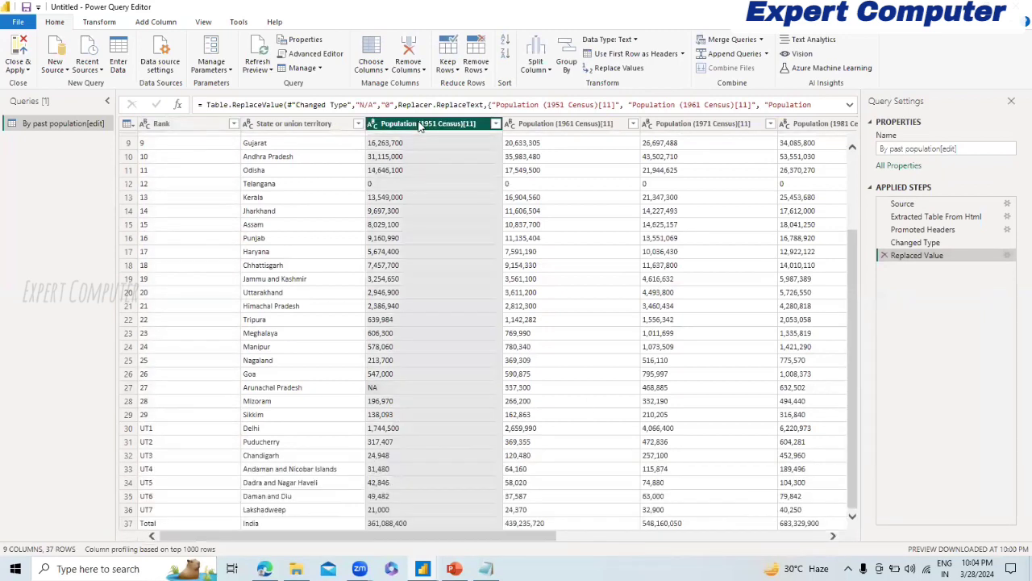
pyautogui.hotkey('shift', 'Right')
pyautogui.hotkey('shift', 'Right')
pyautogui.hotkey('shift', 'Right')
pyautogui.hotkey('shift', 'Right')
pyautogui.hotkey('shift', 'Right')
pyautogui.hotkey('shift', 'Right')
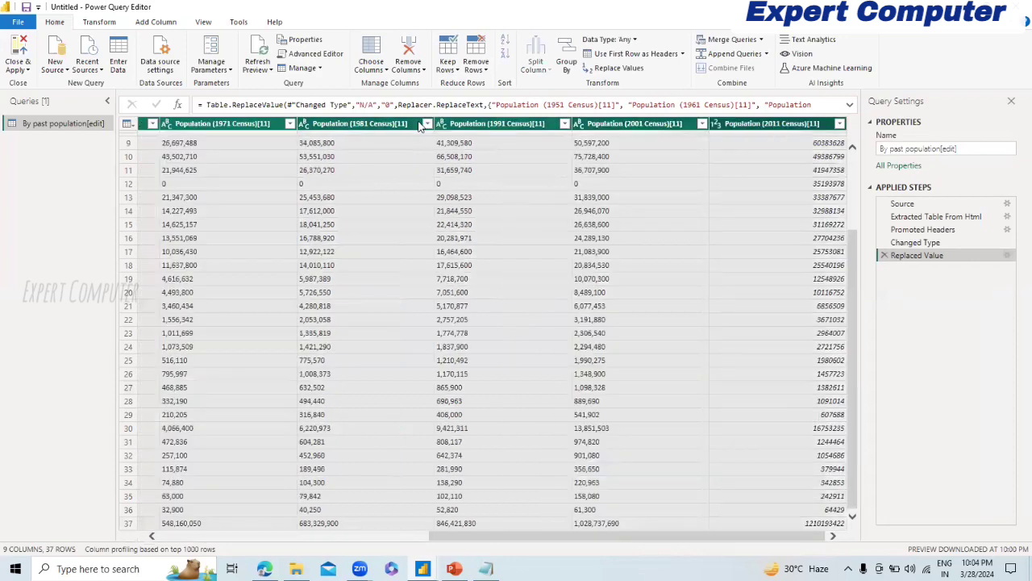
pyautogui.hotkey('shift', 'Left')
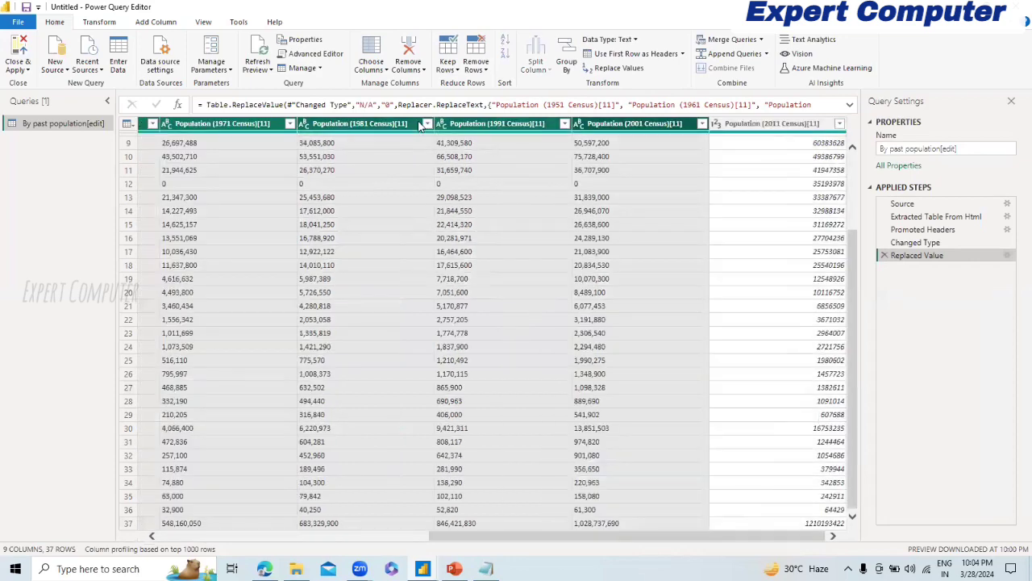
pyautogui.click(611, 68)
pyautogui.click(383, 259)
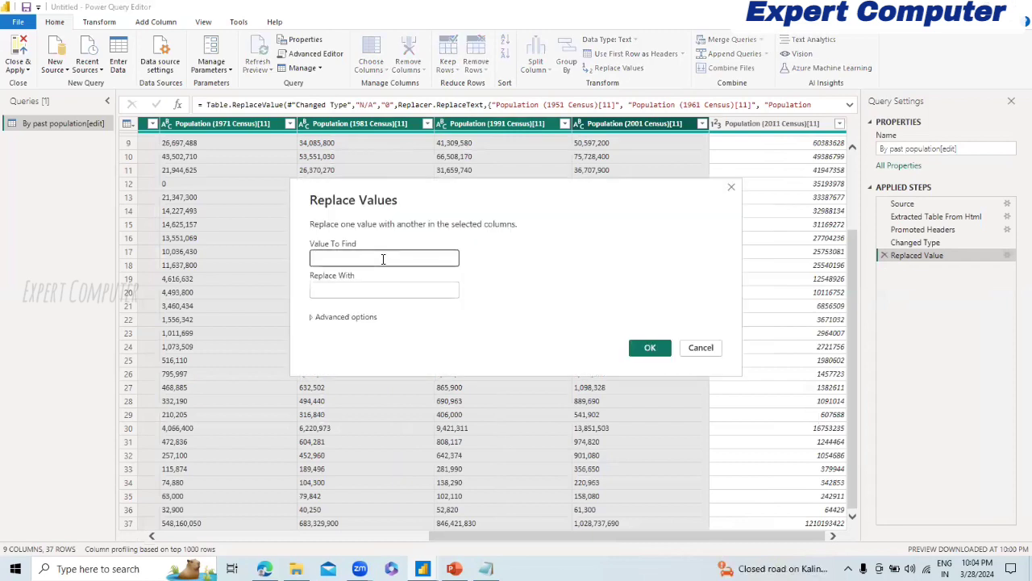
pyautogui.write('NA')
pyautogui.press('Tab')
pyautogui.write('0')
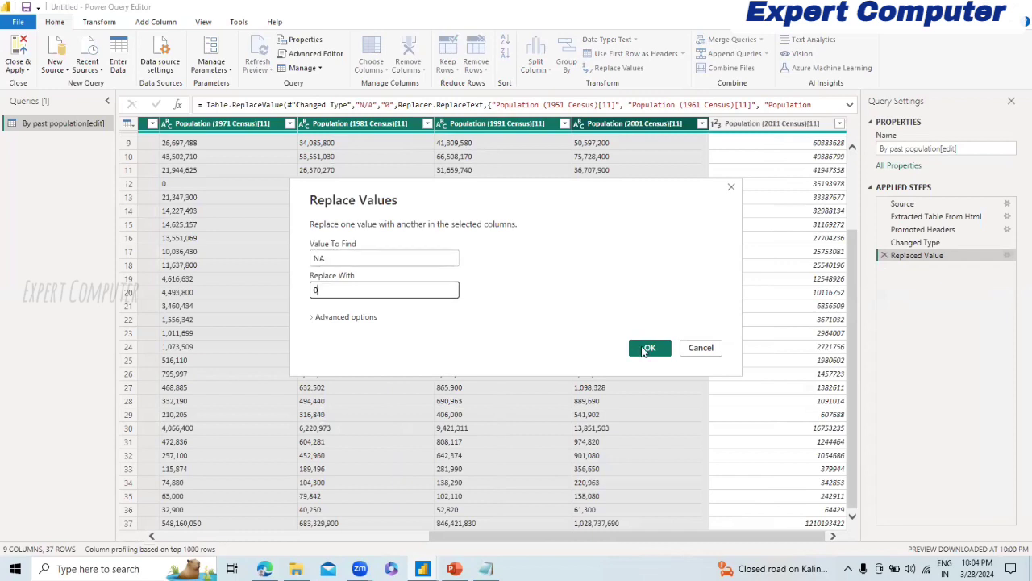
pyautogui.click(646, 347)
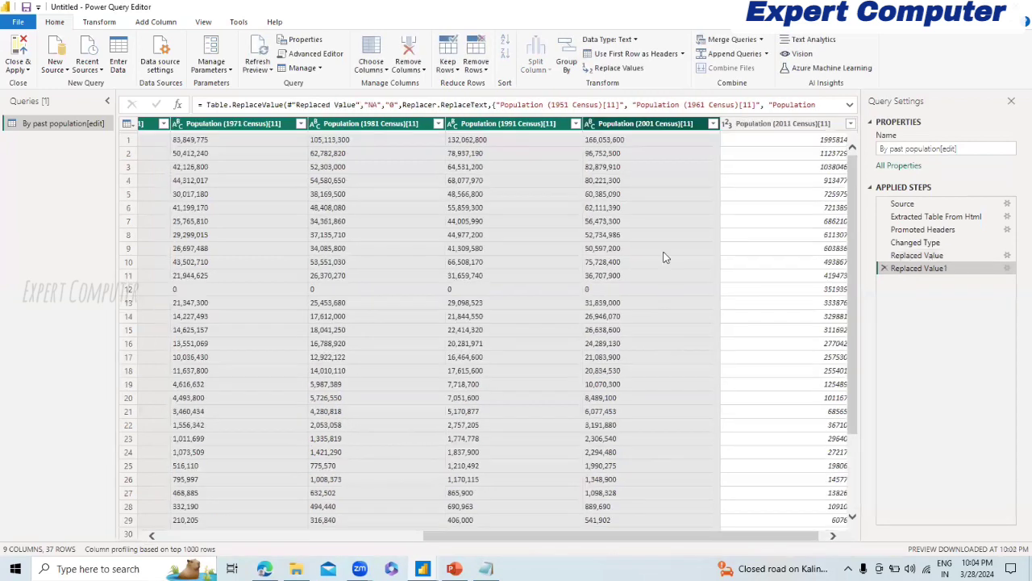
# Change the data type of the 1951 to 2001 census population columns to Whole Number and check the converted values
pyautogui.click(636, 40)
pyautogui.click(637, 84)
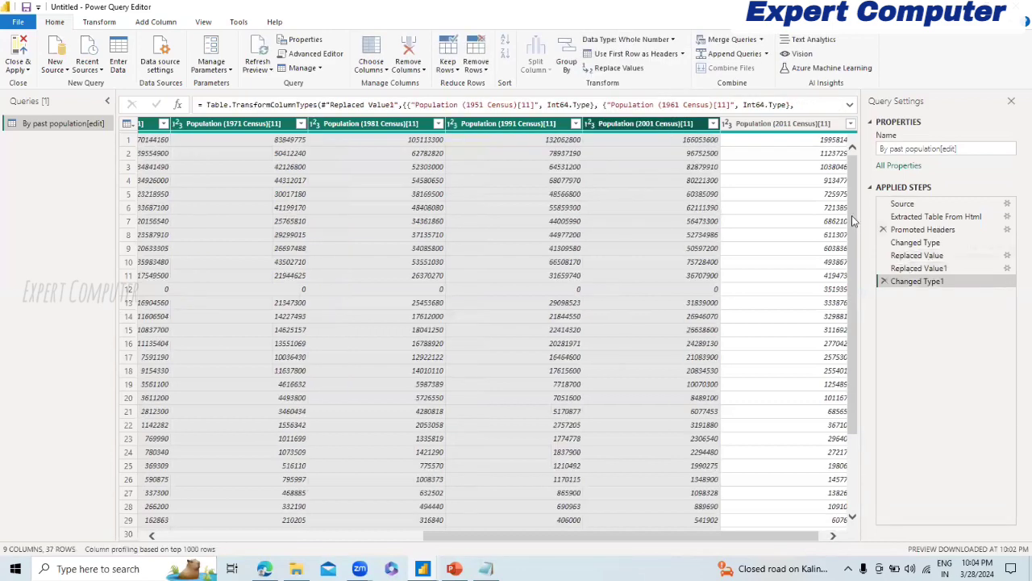
pyautogui.scroll(-3, 858, 426)
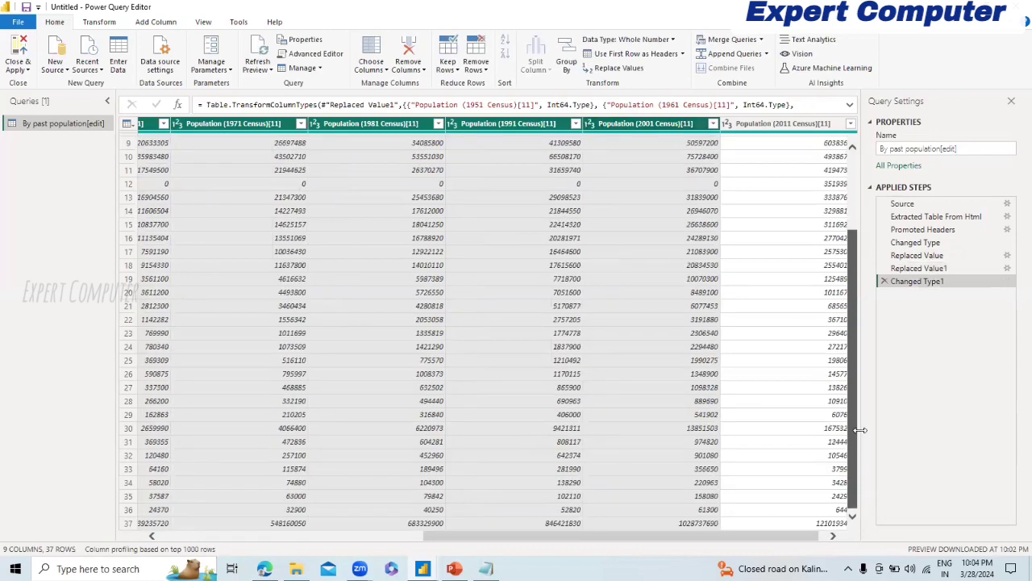
pyautogui.moveTo(733, 535); pyautogui.dragTo(170, 525)
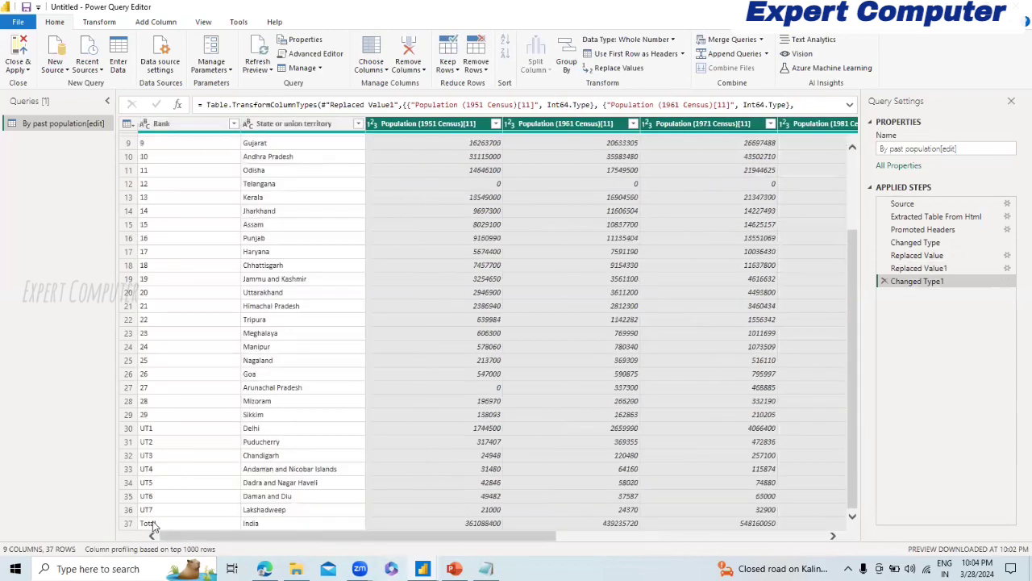
# Remove 1 bottom row to drop the Total row for India, and check the end of the table
pyautogui.click(154, 525)
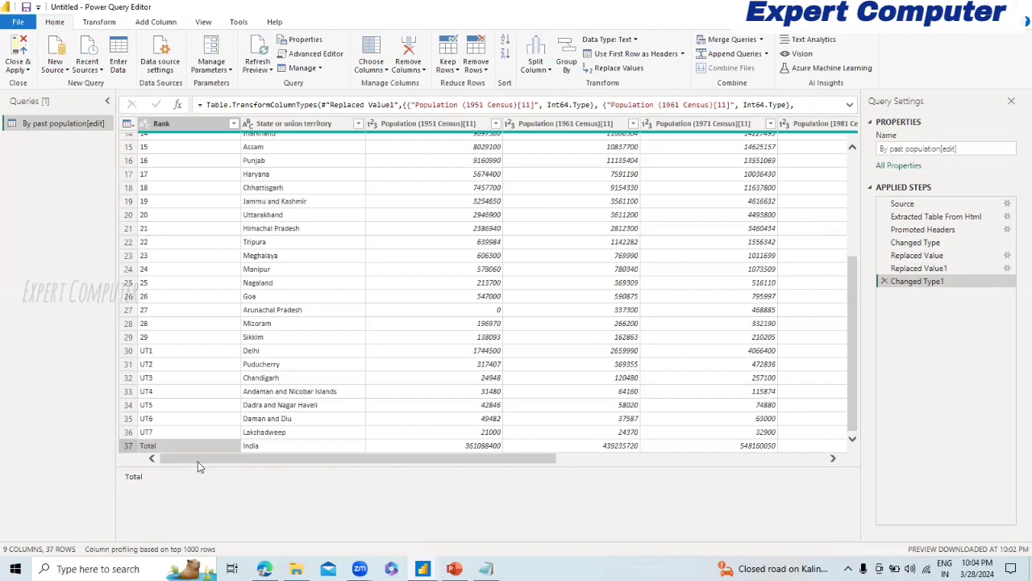
pyautogui.click(128, 446)
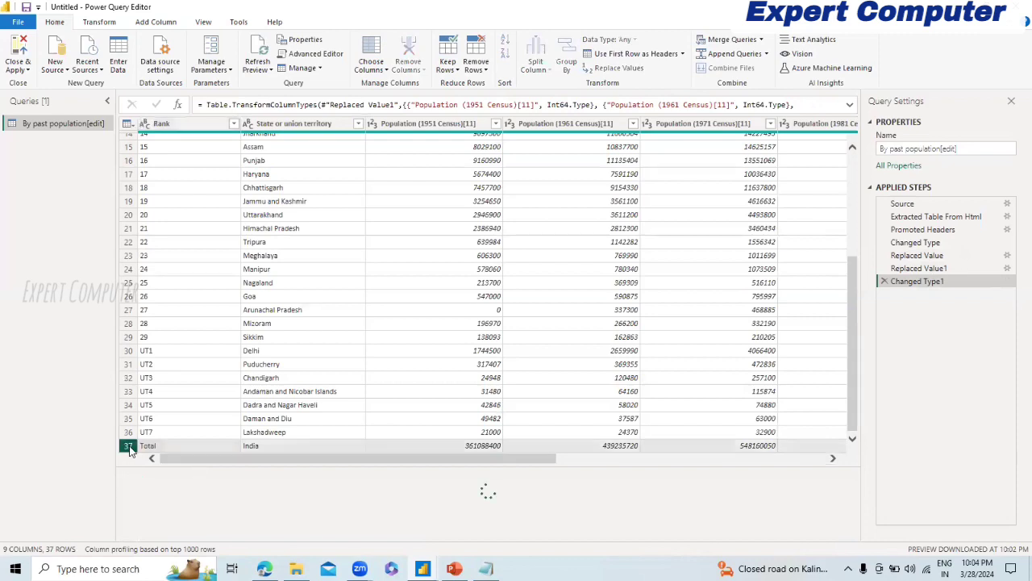
pyautogui.click(481, 70)
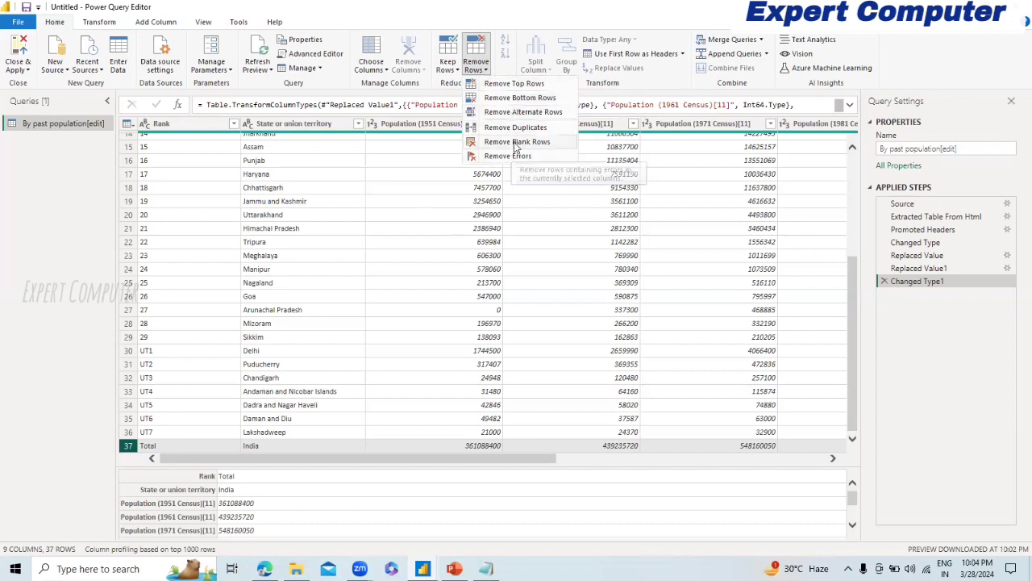
pyautogui.click(520, 98)
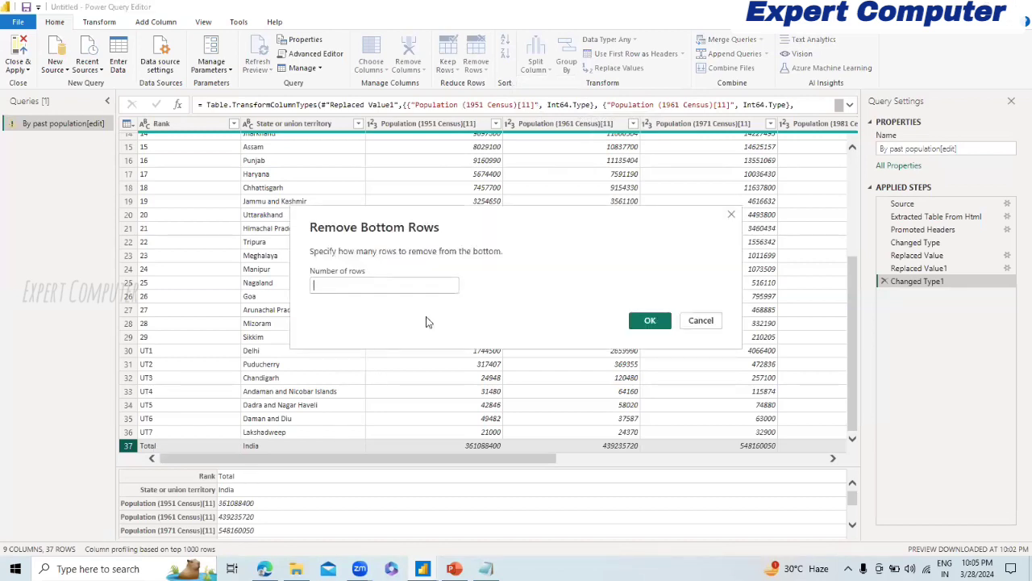
pyautogui.write('1')
pyautogui.click(650, 320)
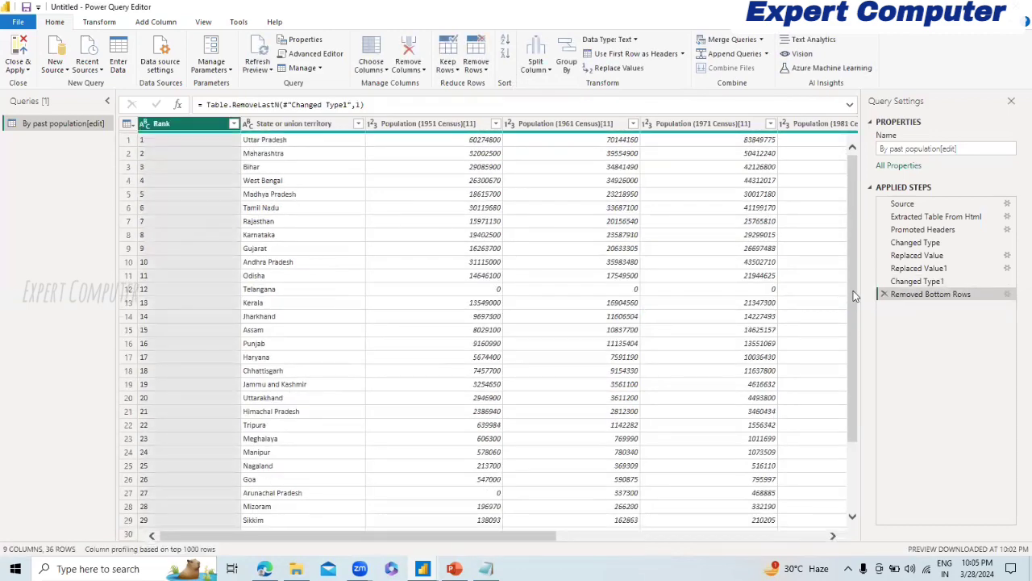
pyautogui.moveTo(853, 365); pyautogui.dragTo(858, 434)
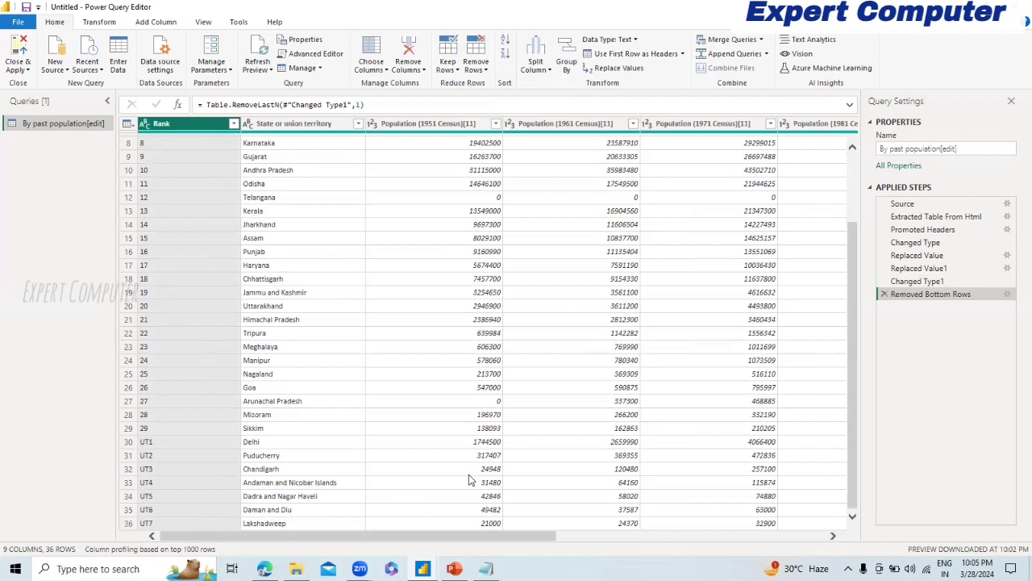
pyautogui.click(855, 167)
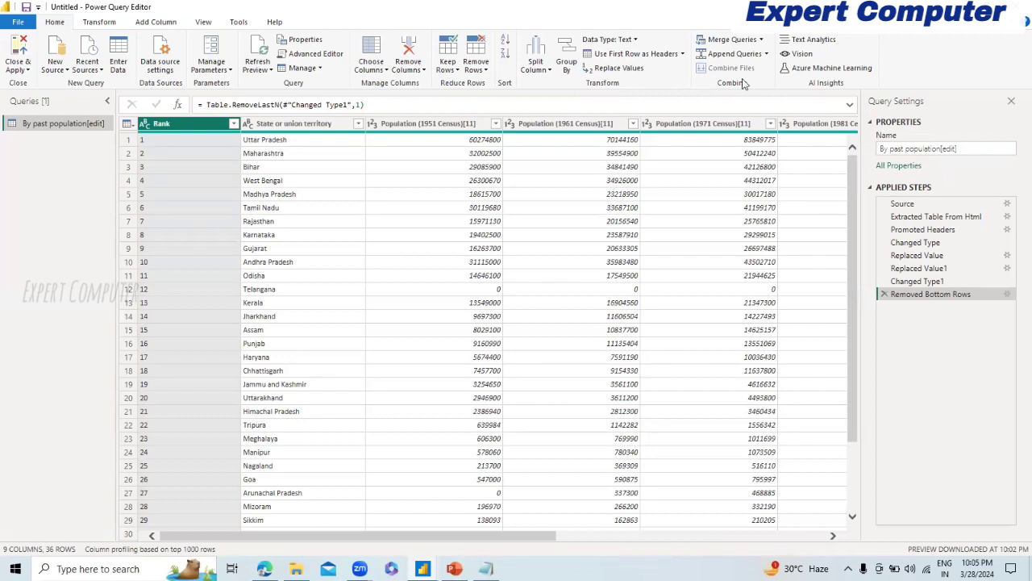
# Select all the population columns from the 1951 through the 2011 census
pyautogui.click(443, 123)
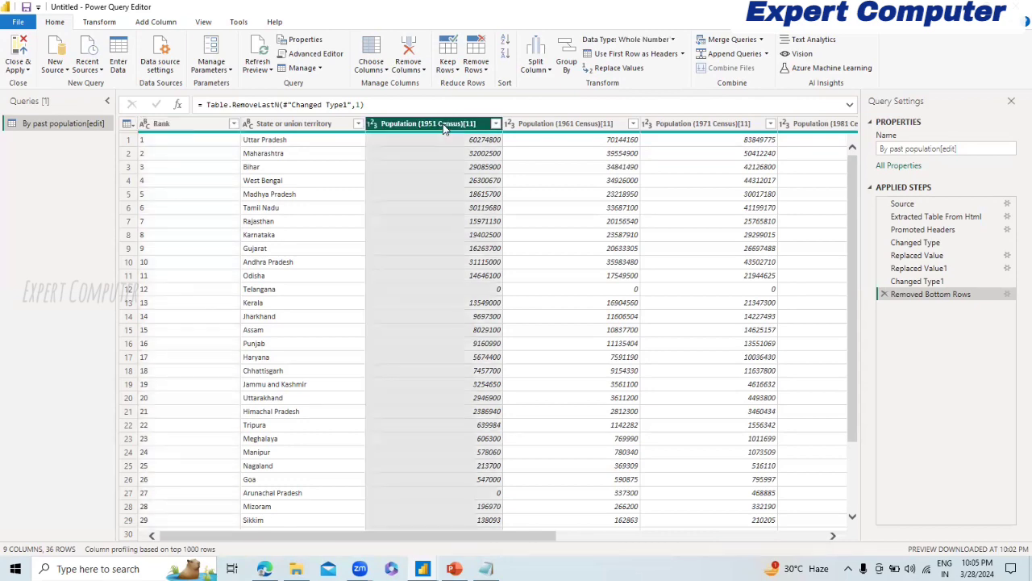
pyautogui.hotkey('shift', 'Right')
pyautogui.hotkey('shift', 'Right')
pyautogui.hotkey('shift', 'Right')
pyautogui.hotkey('shift', 'Right')
pyautogui.hotkey('shift', 'Right')
pyautogui.hotkey('shift', 'Right')
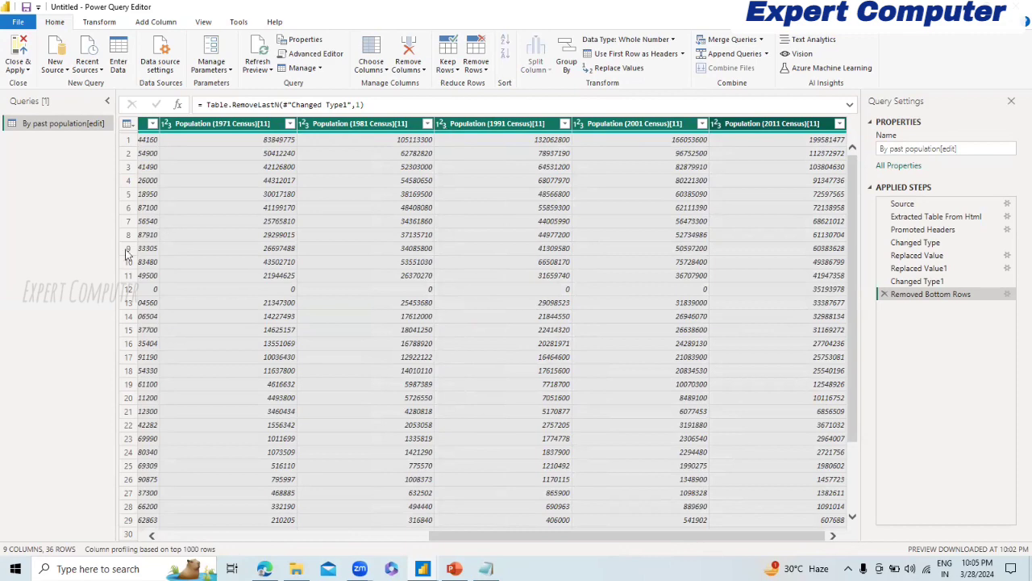
pyautogui.click(203, 536)
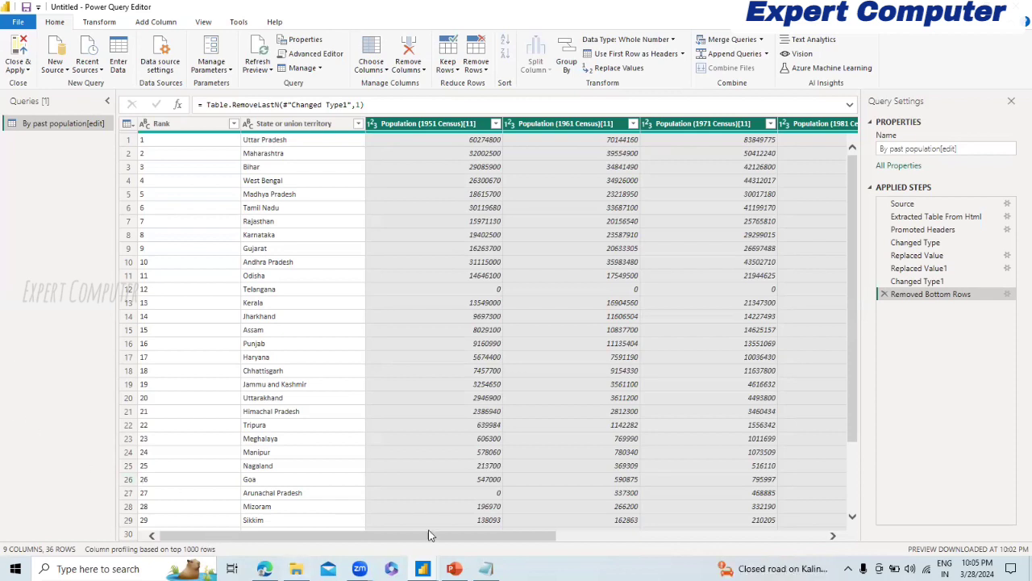
# Switch to File Explorer and open the bfi-yearbook-2022-box-office-2021 PDF from the Power BI Data_Sources folder
pyautogui.click(297, 567)
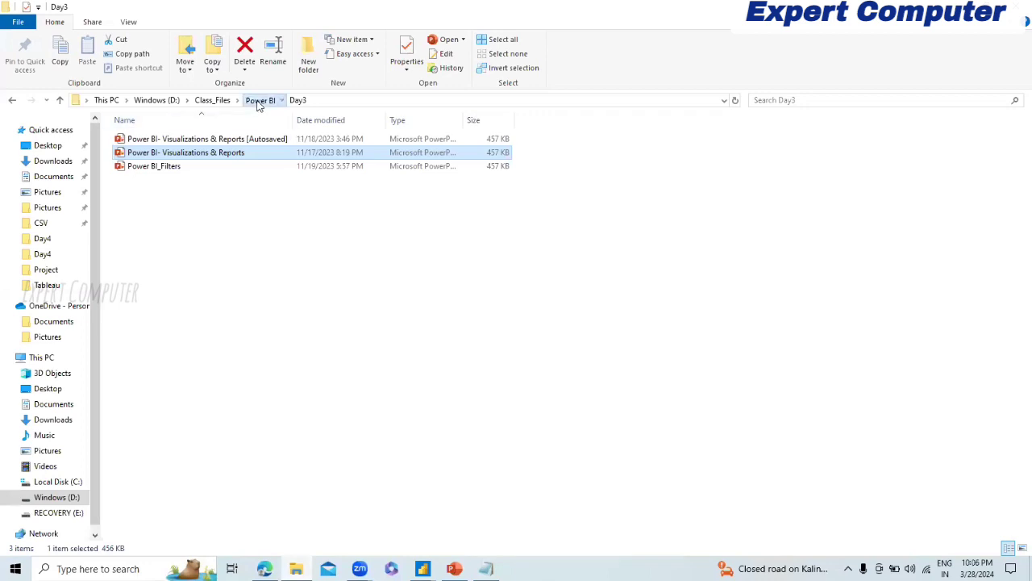
pyautogui.click(259, 103)
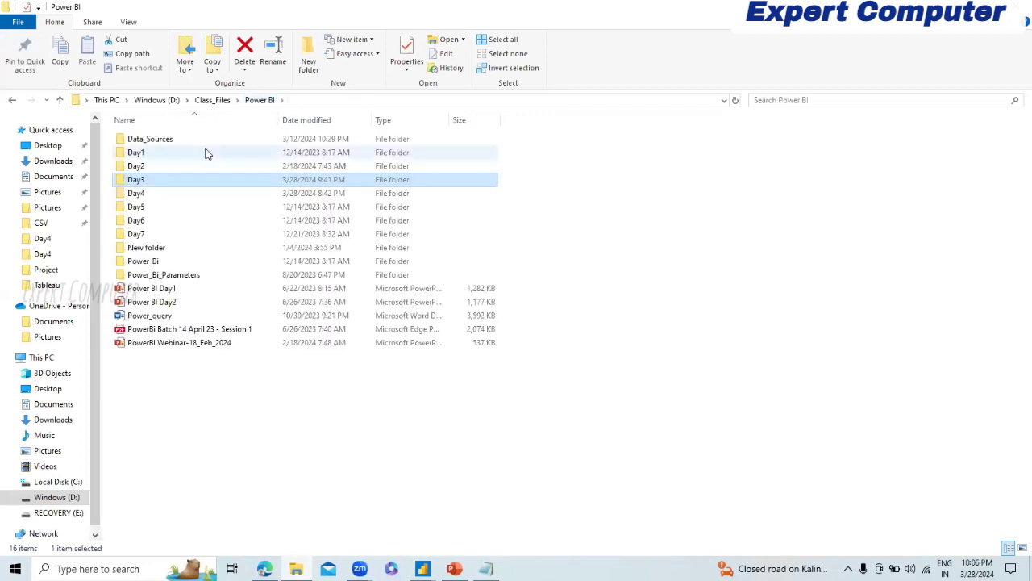
pyautogui.doubleClick(175, 141)
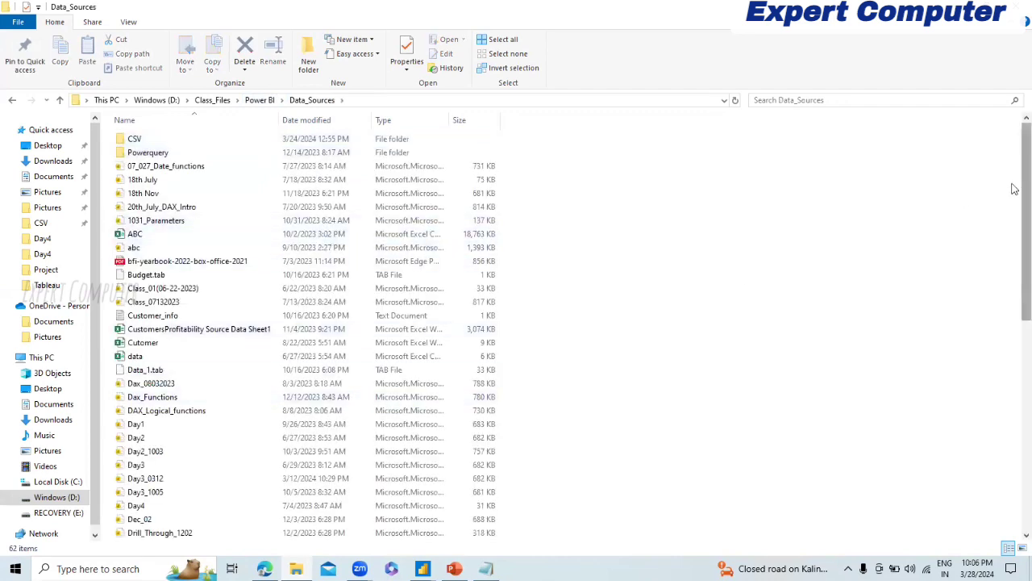
pyautogui.click(239, 262)
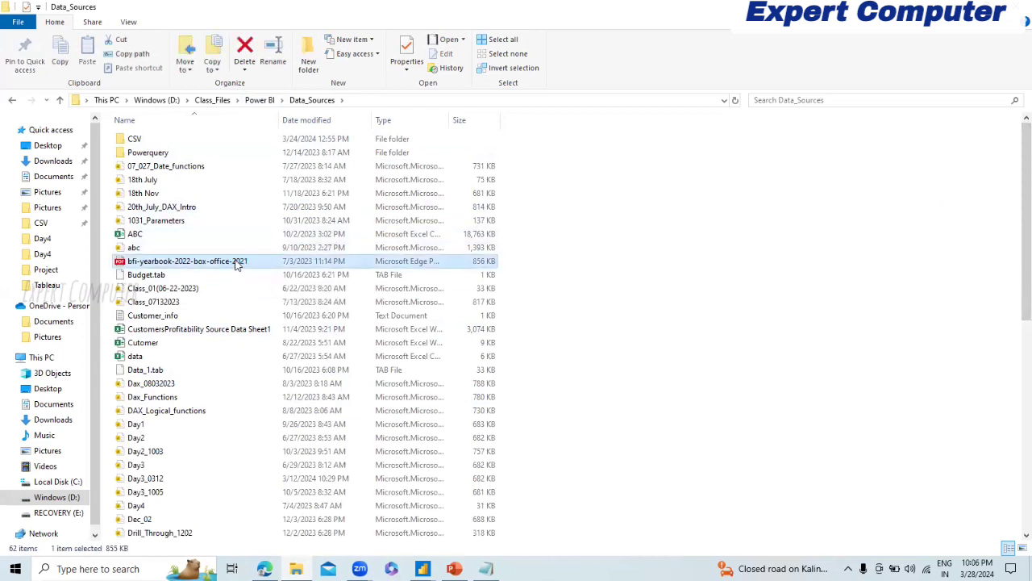
pyautogui.doubleClick(237, 264)
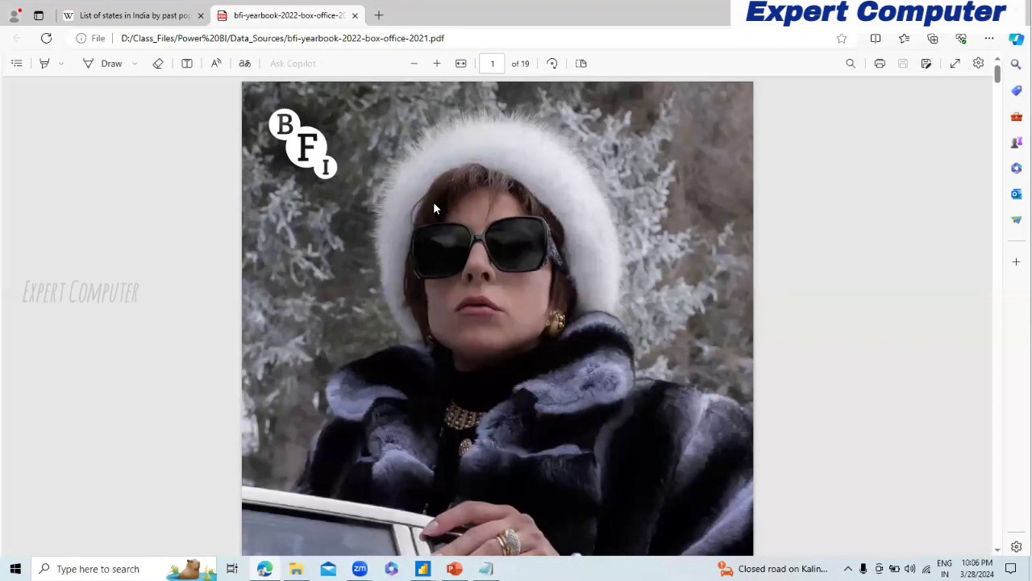
# Look through the PDF yearbook for Table 1, the largest film markets by admissions, on page 5
pyautogui.scroll(-5, 433, 208)
pyautogui.scroll(-15, 434, 208)
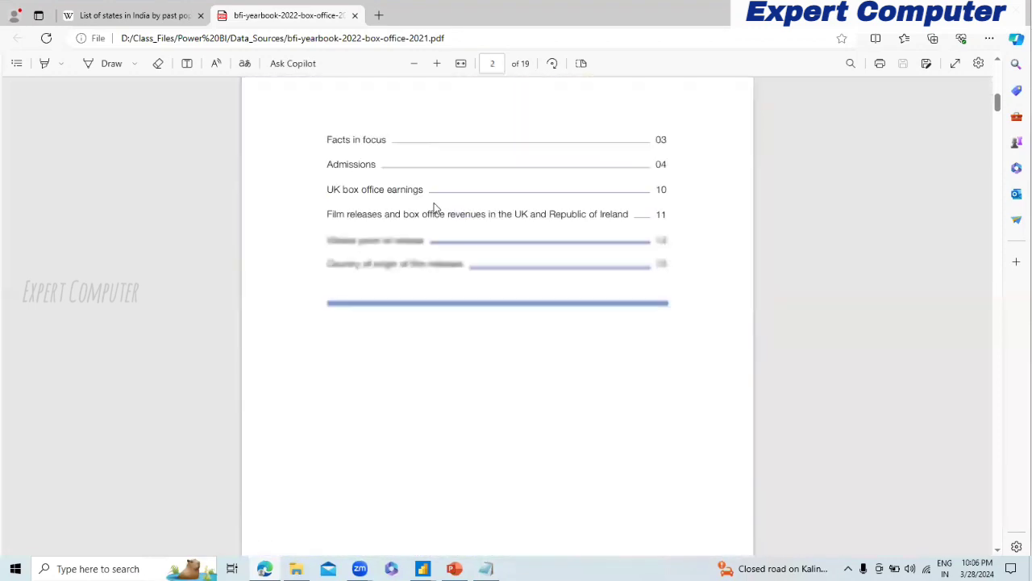
pyautogui.scroll(-15, 434, 209)
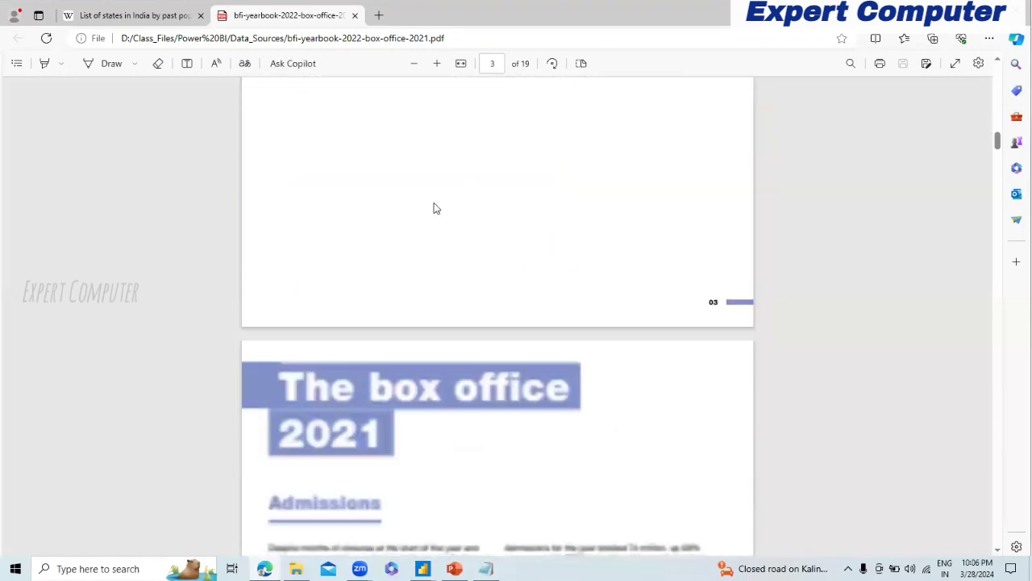
pyautogui.scroll(-5, 433, 208)
pyautogui.scroll(4, 434, 208)
pyautogui.scroll(1, 434, 208)
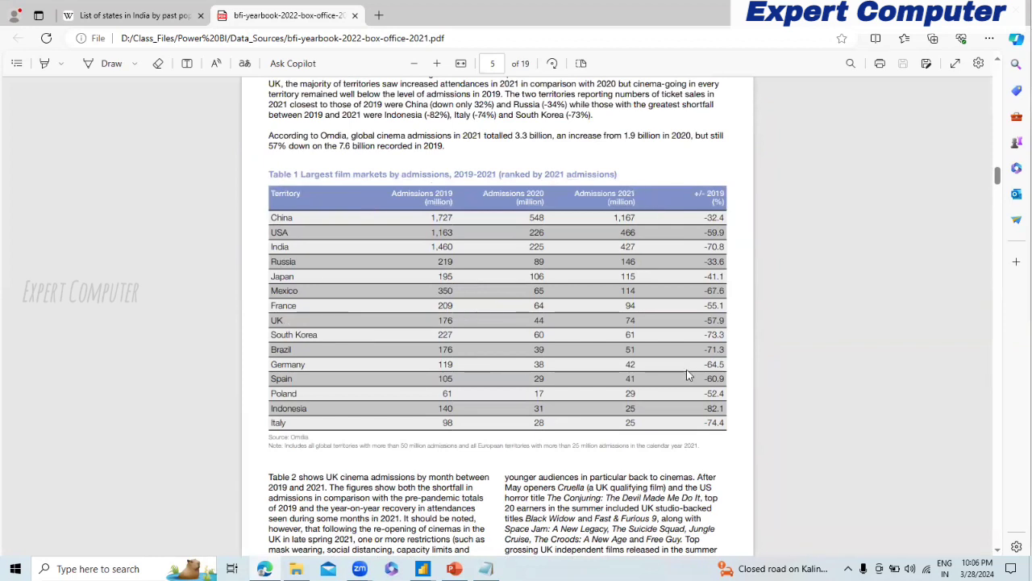
# Return to Power Query Editor and connect to bfi-yearbook-2022-box-office-2021 as a new PDF source
pyautogui.hotkey('alt', 'Tab')
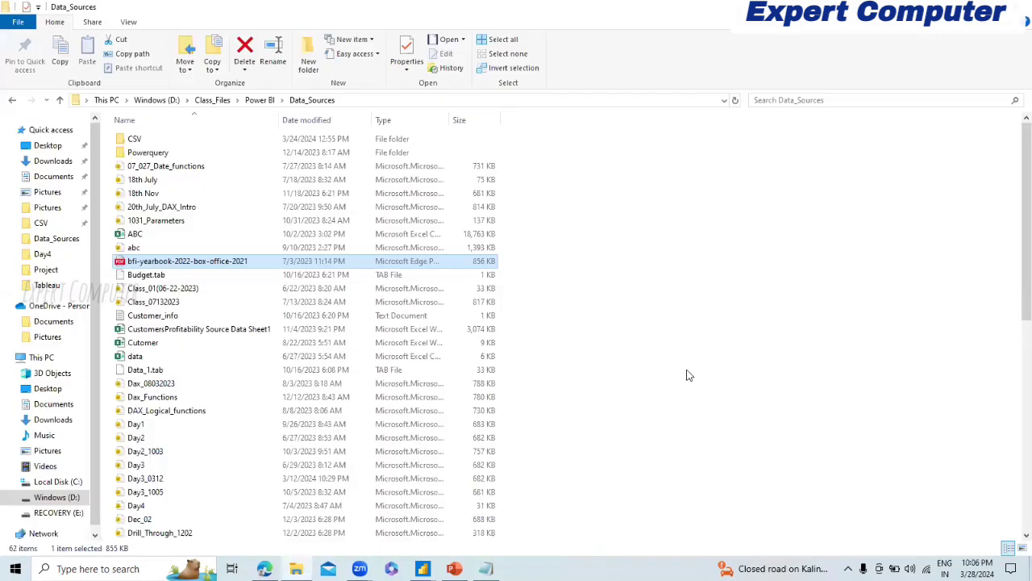
pyautogui.hotkey('alt', 'Tab')
pyautogui.press('Tab')
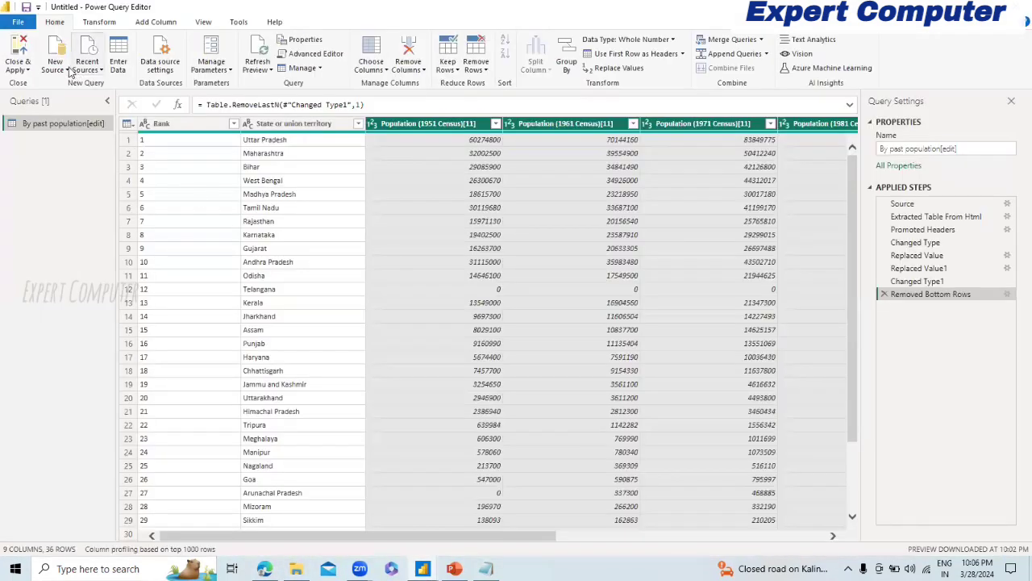
pyautogui.click(58, 71)
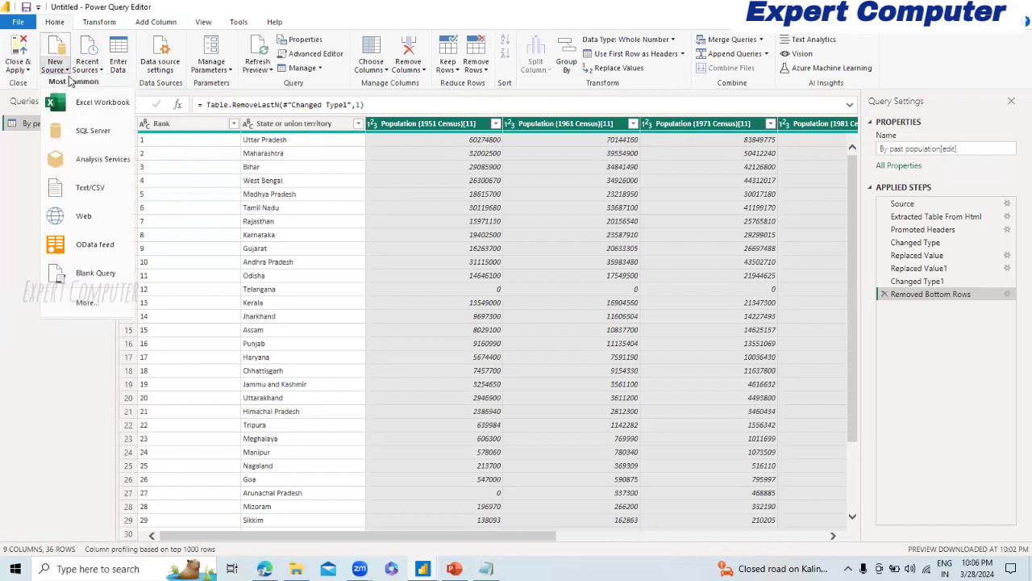
pyautogui.click(87, 304)
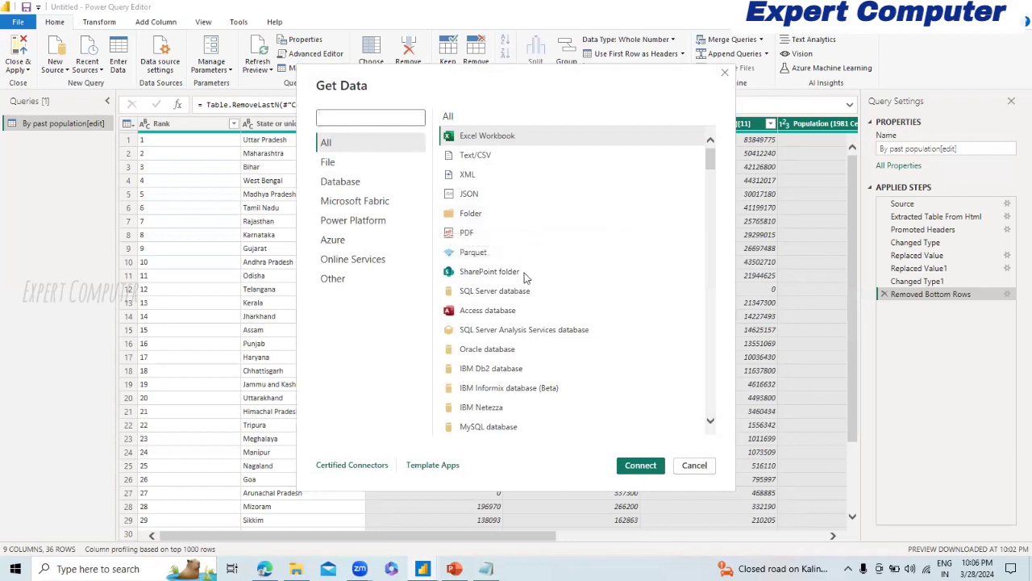
pyautogui.click(468, 234)
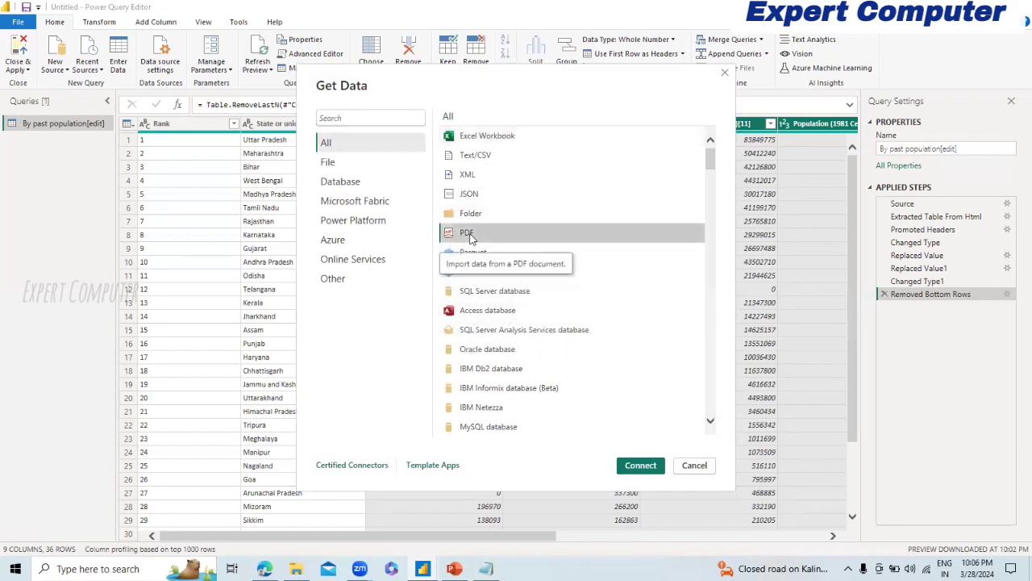
pyautogui.click(641, 466)
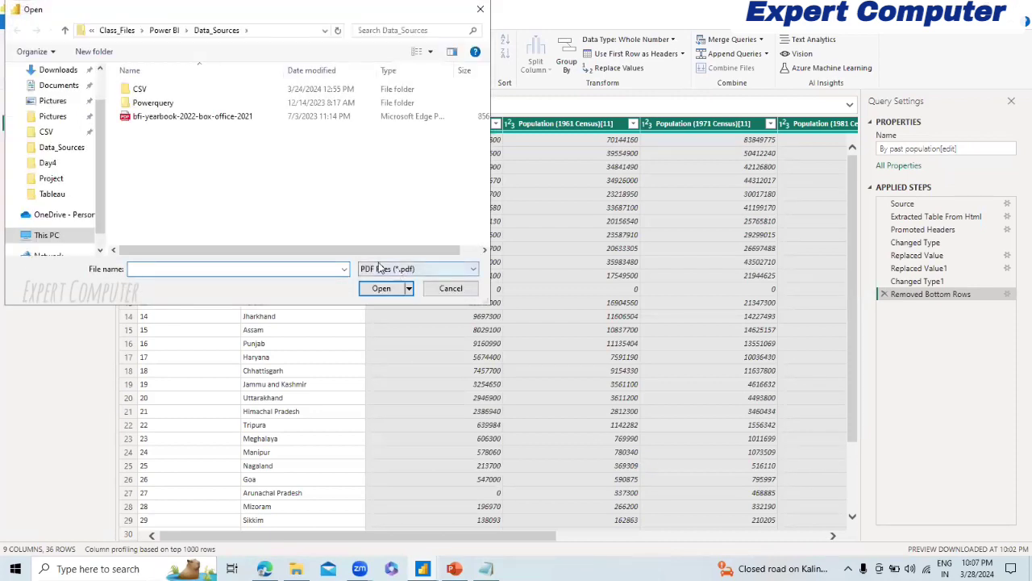
pyautogui.click(159, 118)
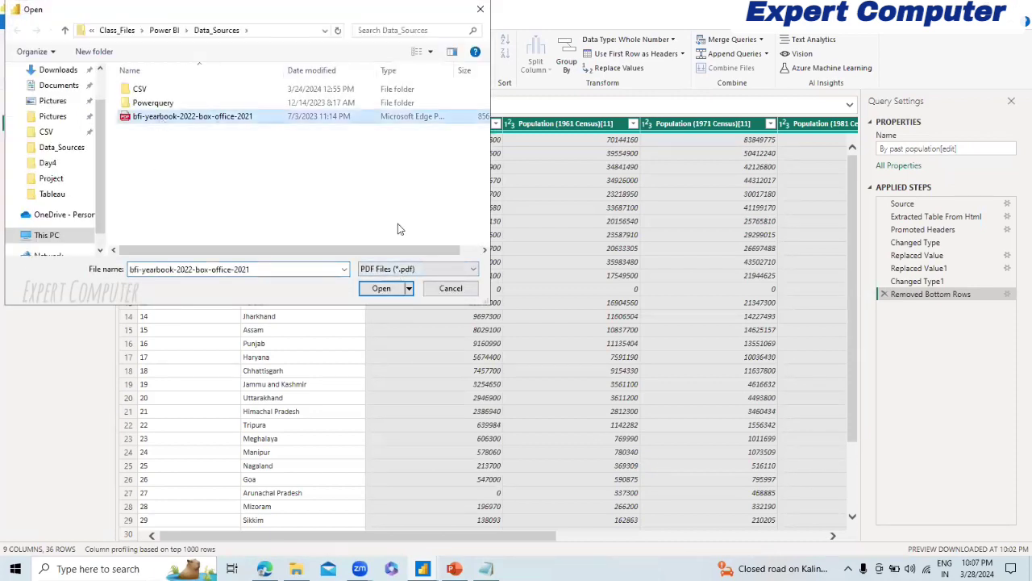
pyautogui.click(381, 289)
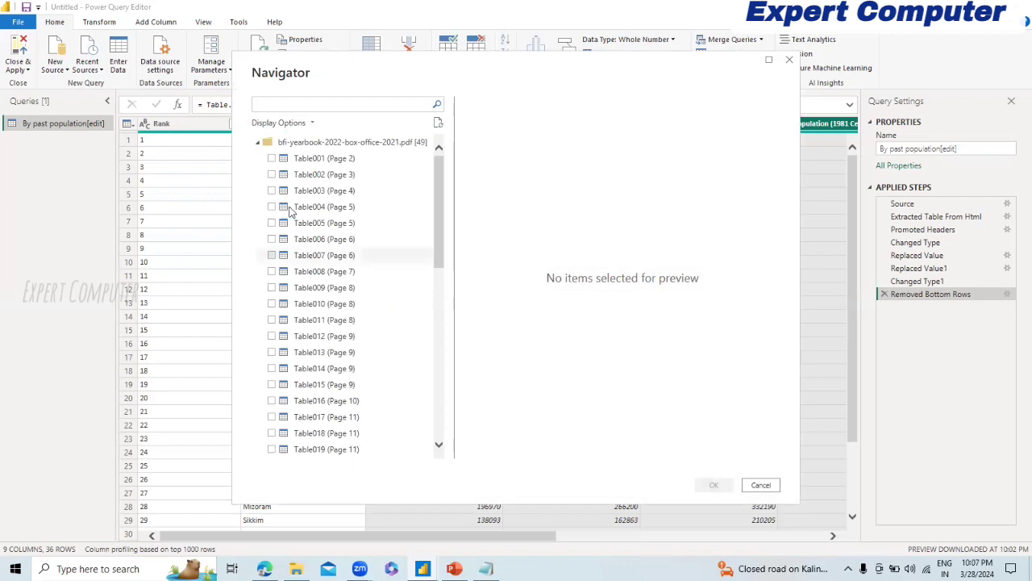
# Preview Table001, Table002 and Table003 of the PDF one after another, leaving each unselected
pyautogui.click(272, 160)
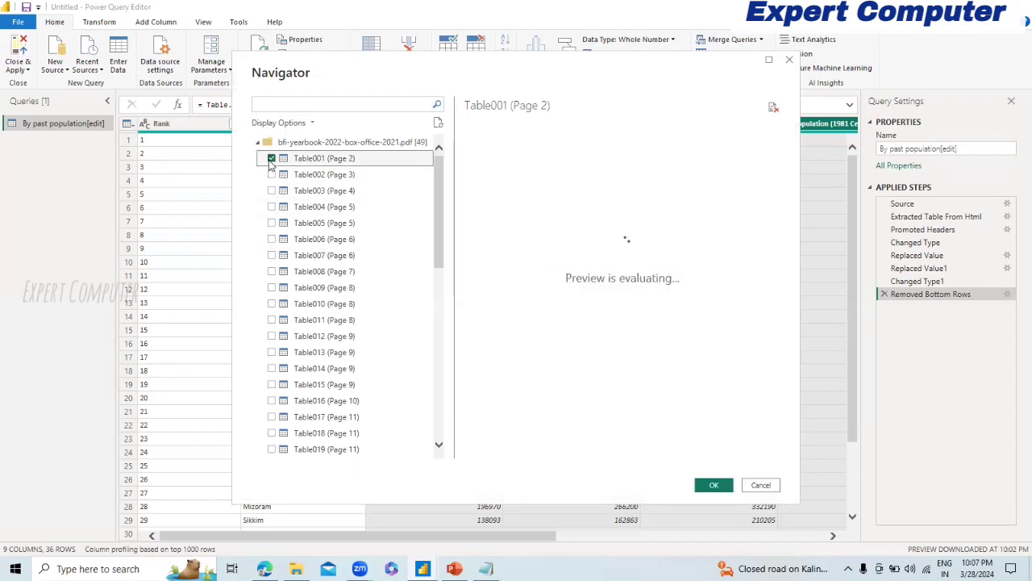
pyautogui.click(272, 159)
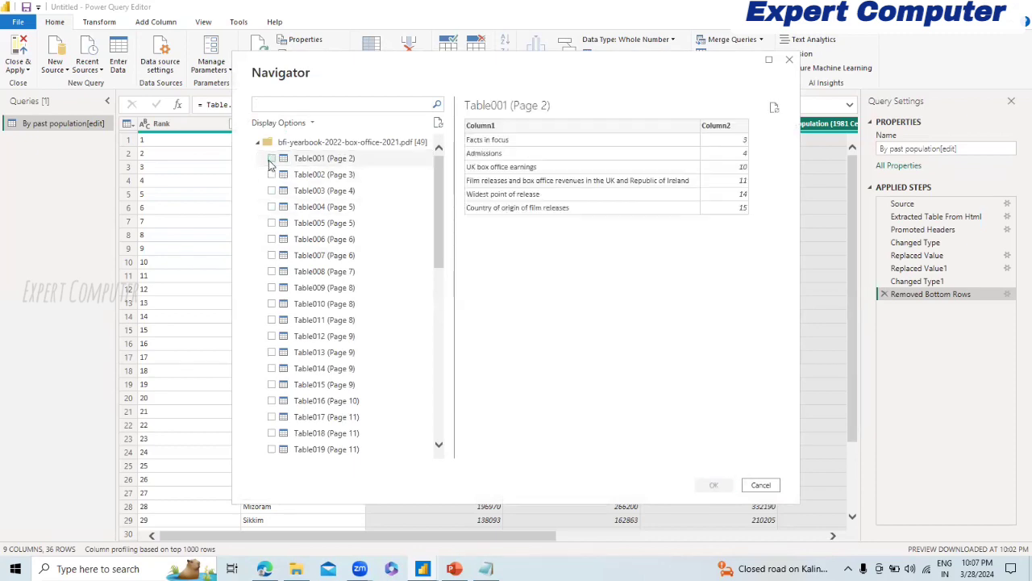
pyautogui.click(272, 175)
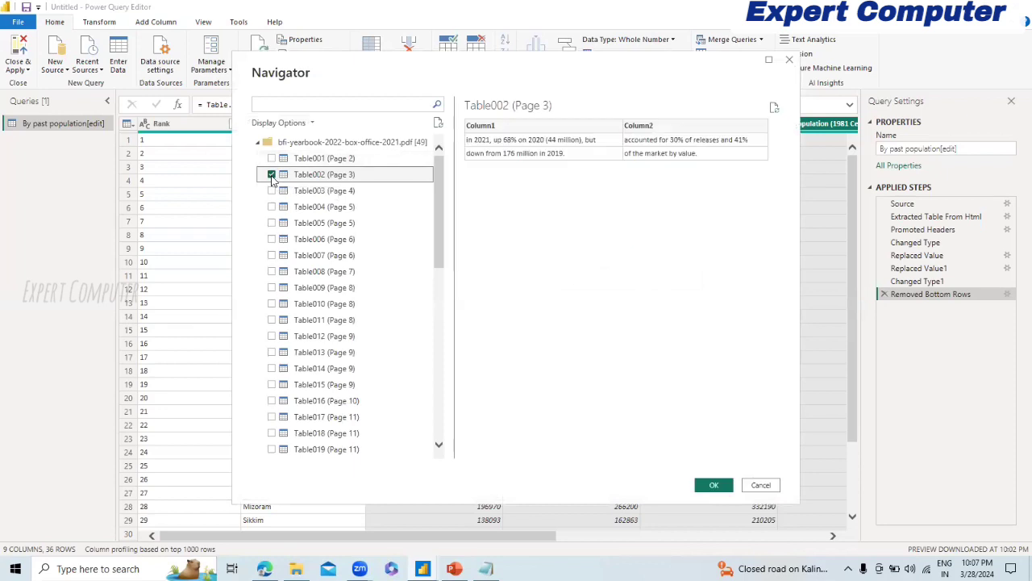
pyautogui.click(272, 175)
pyautogui.click(272, 191)
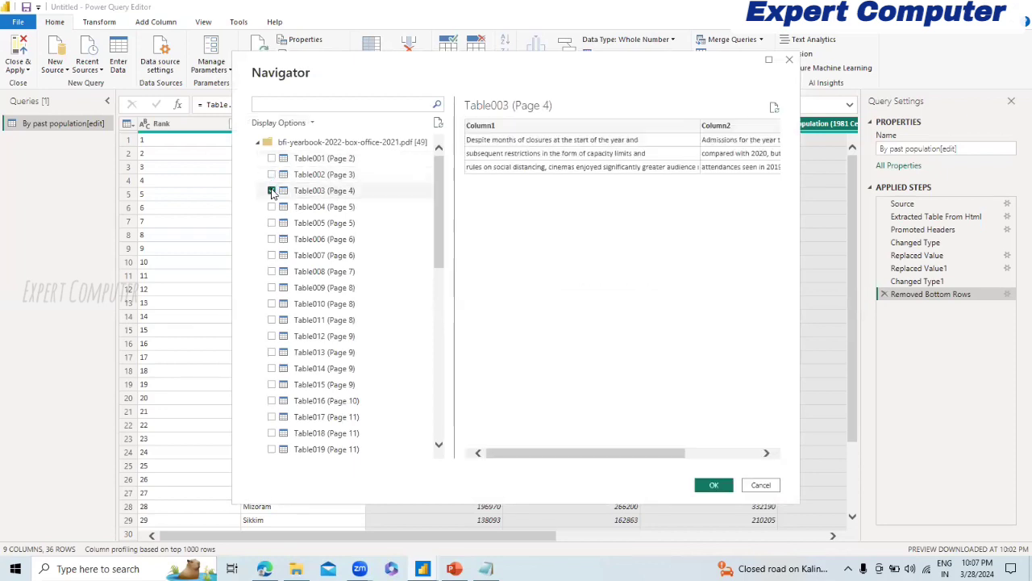
pyautogui.click(272, 191)
# Select Table004 (Page 5), compare it with the table in the PDF, and load it as a new query
pyautogui.click(273, 208)
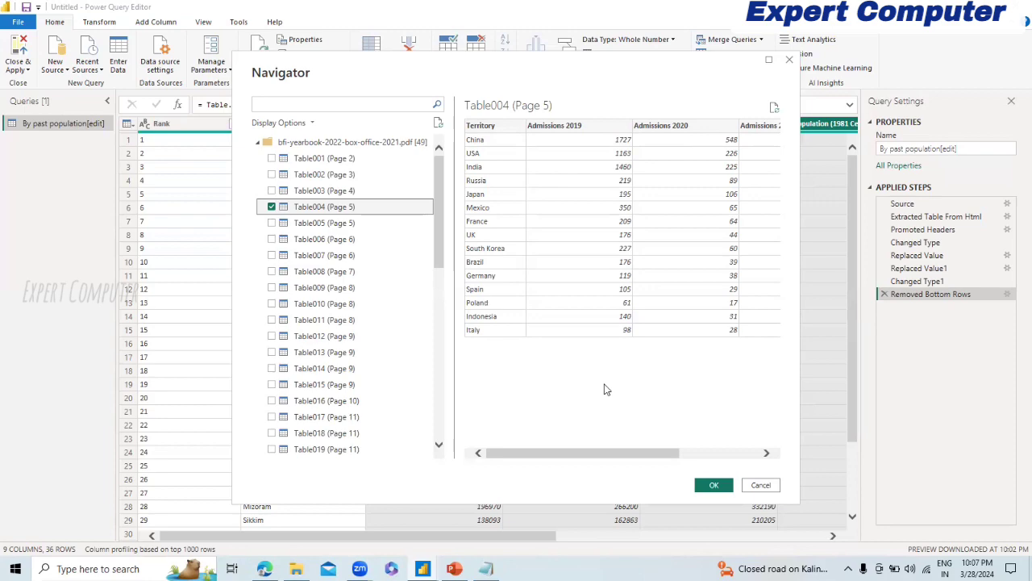
pyautogui.hotkey('alt', 'Tab')
pyautogui.hotkey('alt', 'Tab')
pyautogui.hotkey('alt', 'Tab')
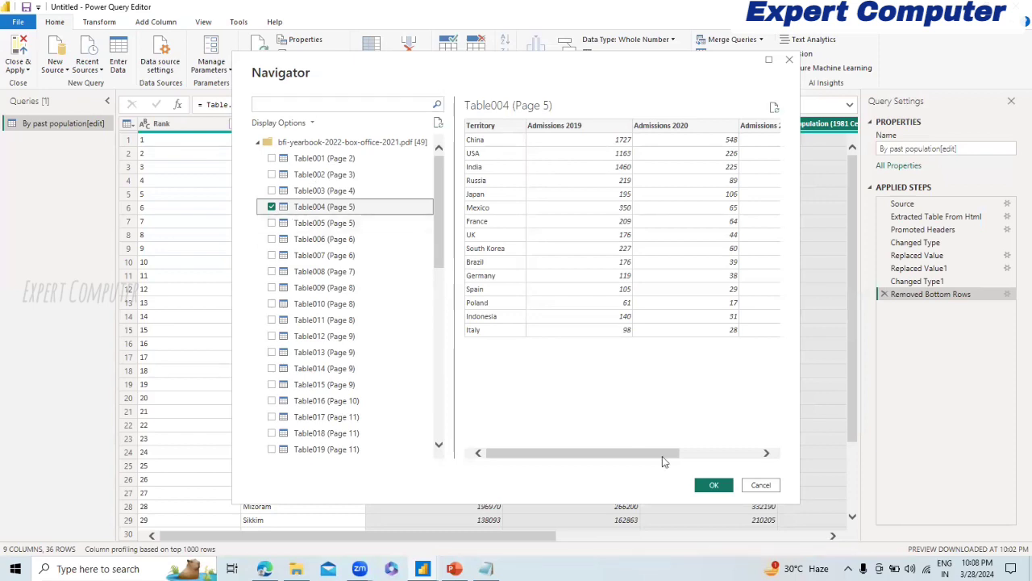
pyautogui.click(714, 487)
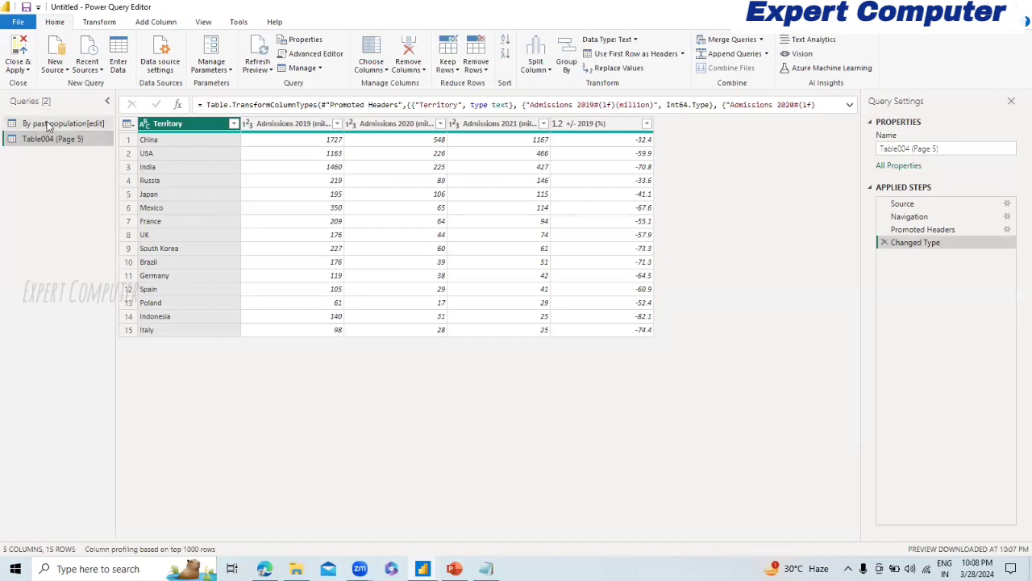
# Compare the population query with Table004 (Page 5), and inspect the latter's Navigation and Source steps
pyautogui.click(46, 124)
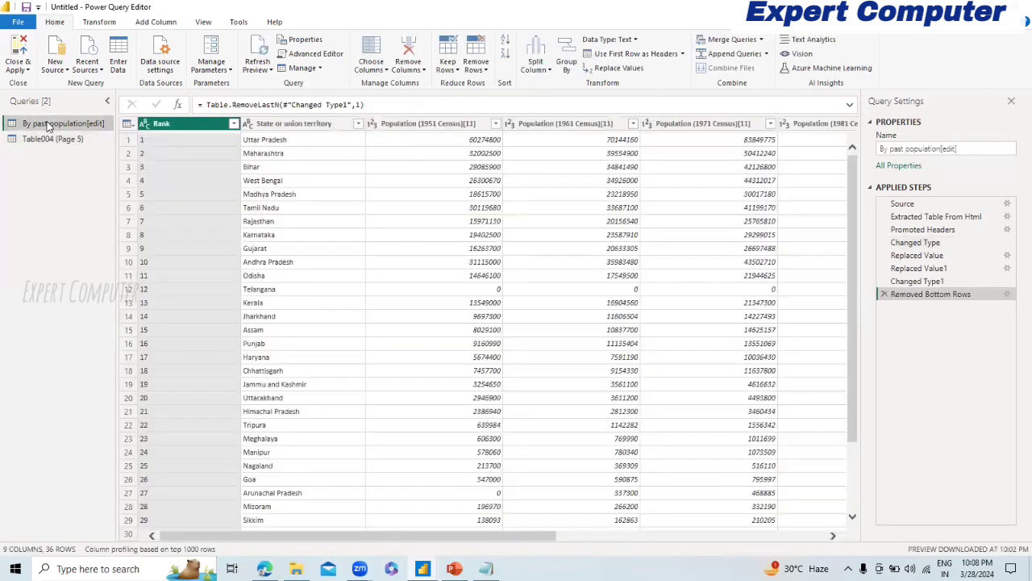
pyautogui.click(48, 139)
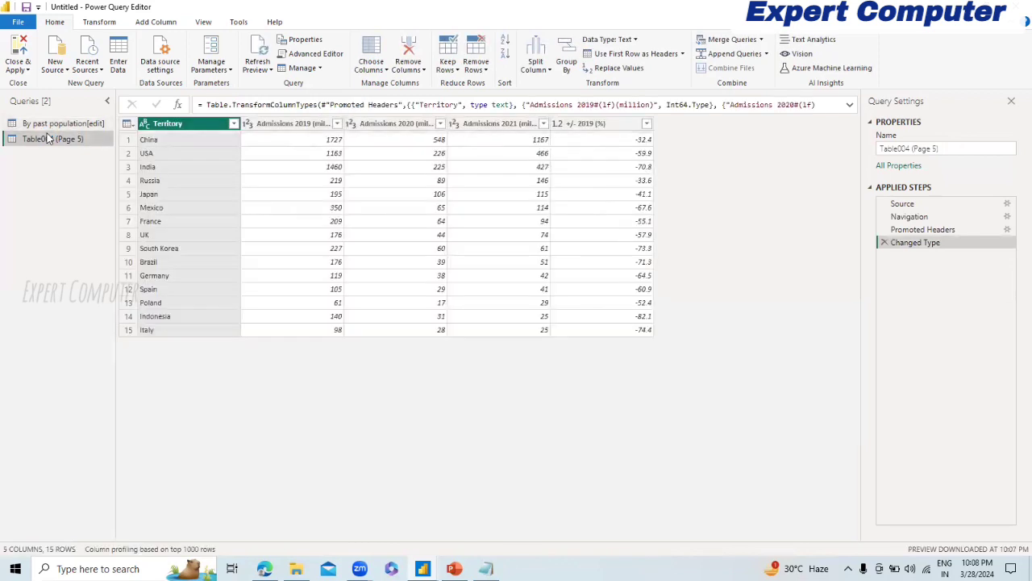
pyautogui.click(907, 216)
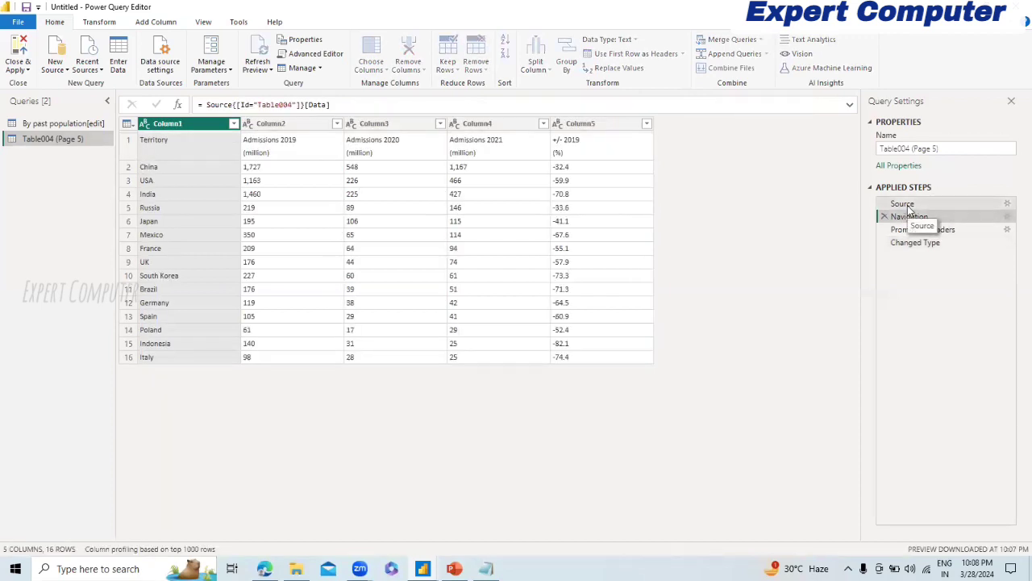
pyautogui.click(907, 206)
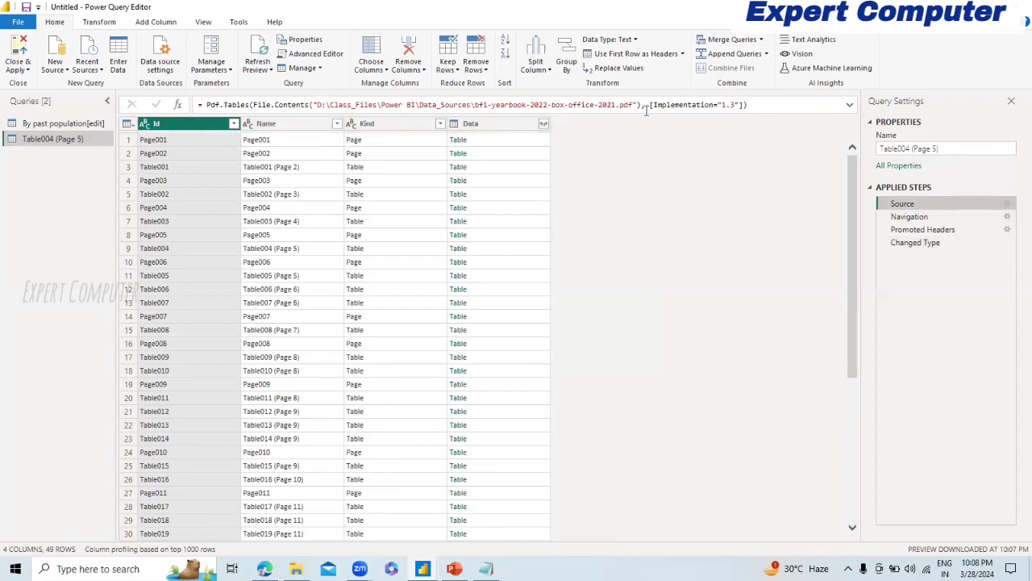
# Review the M code of Table004 (Page 5) in the Advanced Editor and return to its Changed Type step
pyautogui.click(309, 54)
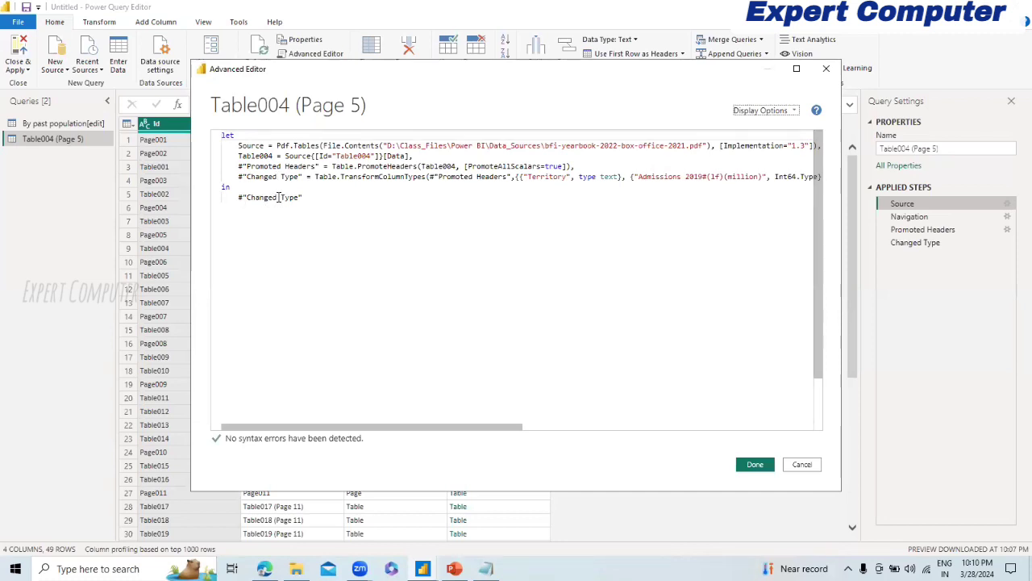
pyautogui.click(754, 464)
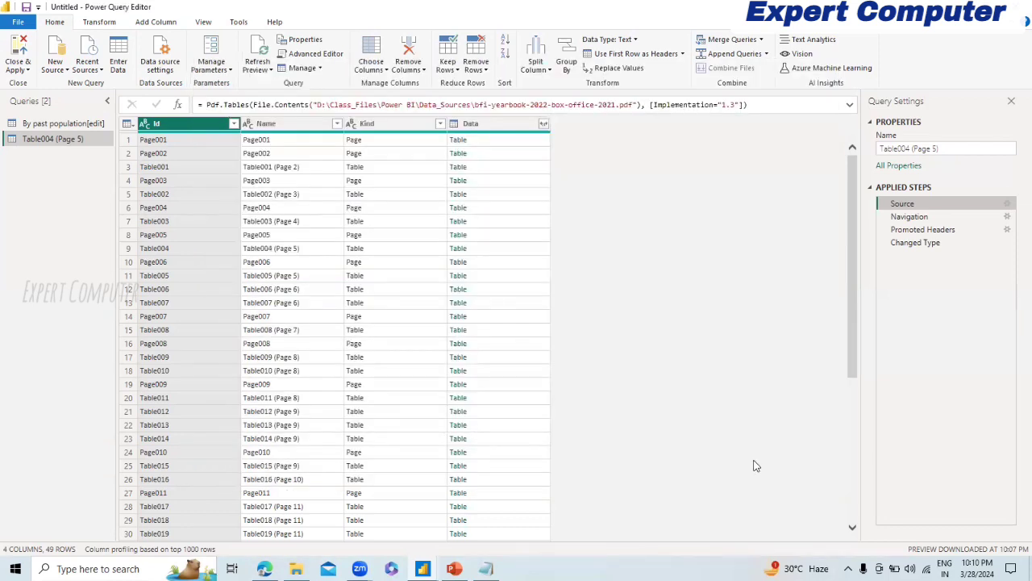
pyautogui.click(923, 241)
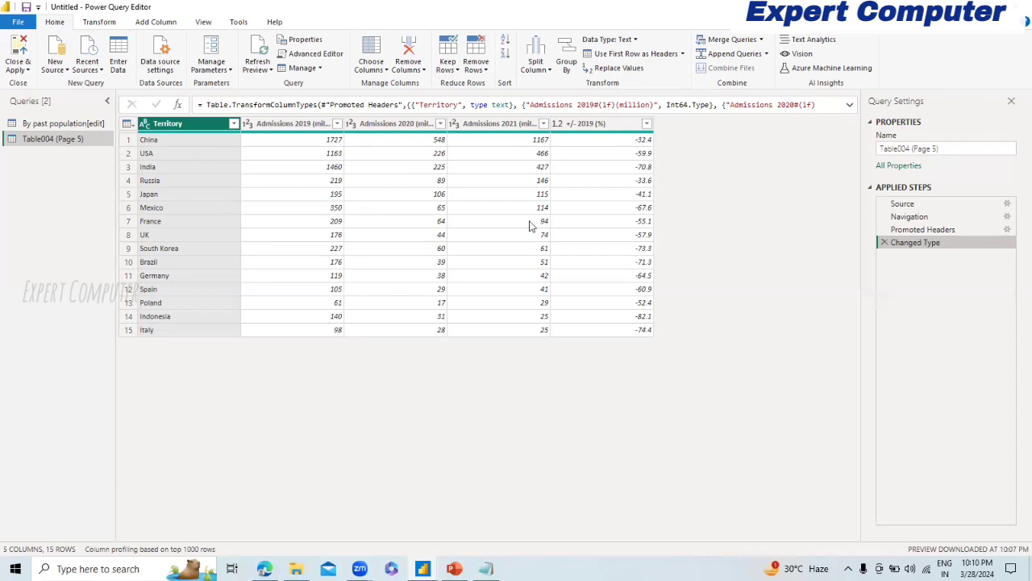
# Try converting the +/- 2019 (%) column to Percentage as a separate step, and delete that added type-change step
pyautogui.click(596, 124)
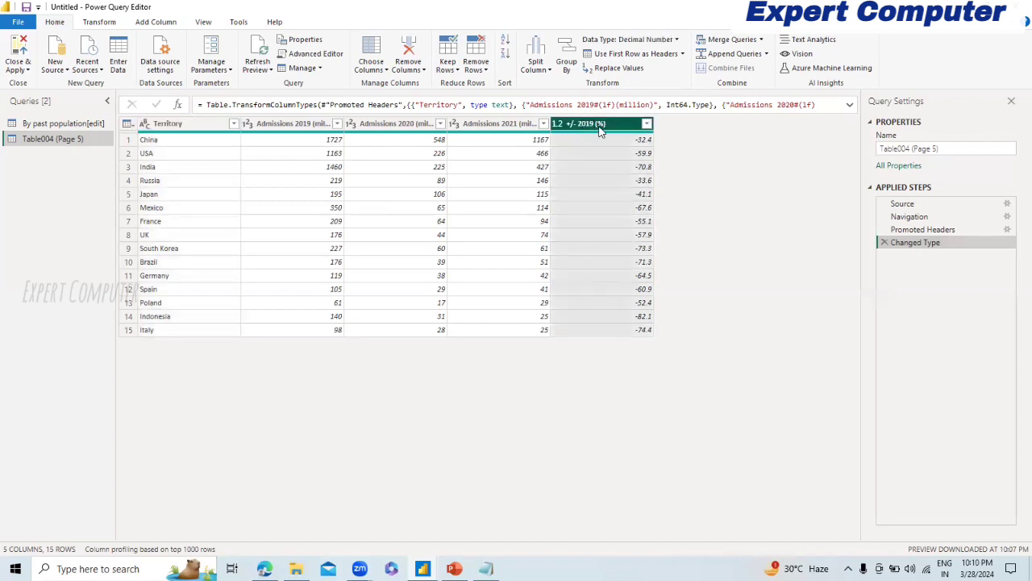
pyautogui.click(629, 141)
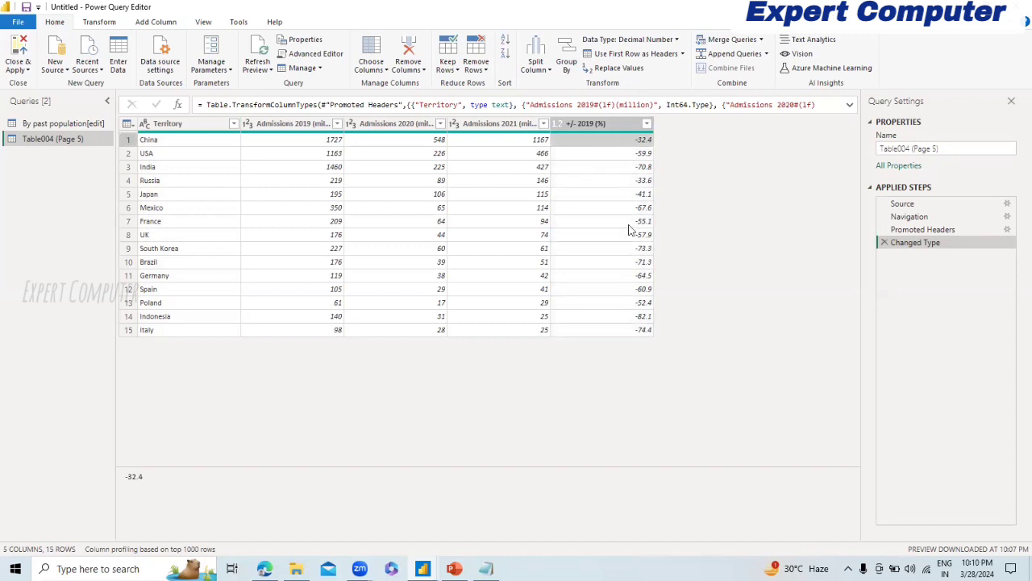
pyautogui.click(614, 123)
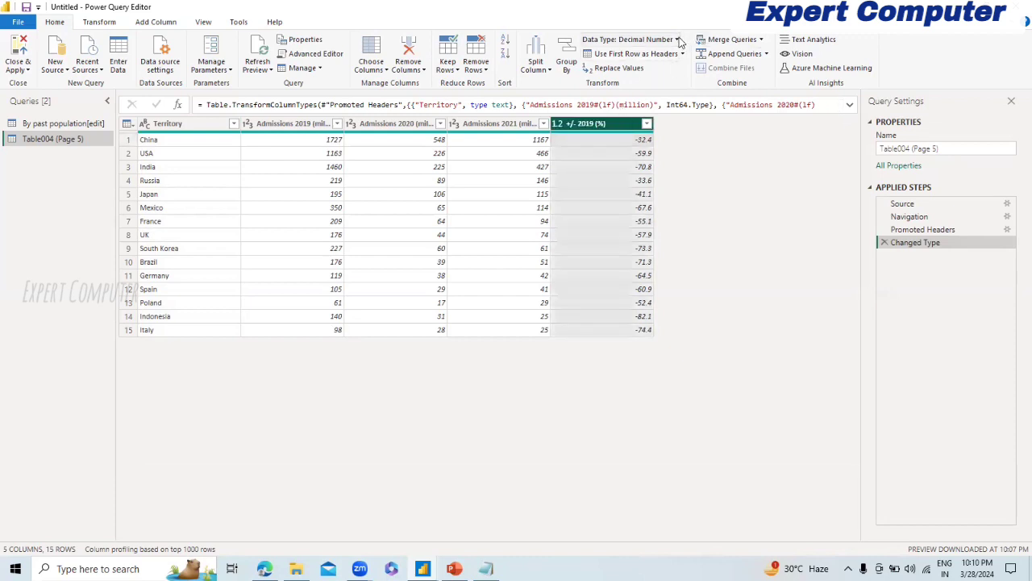
pyautogui.click(678, 40)
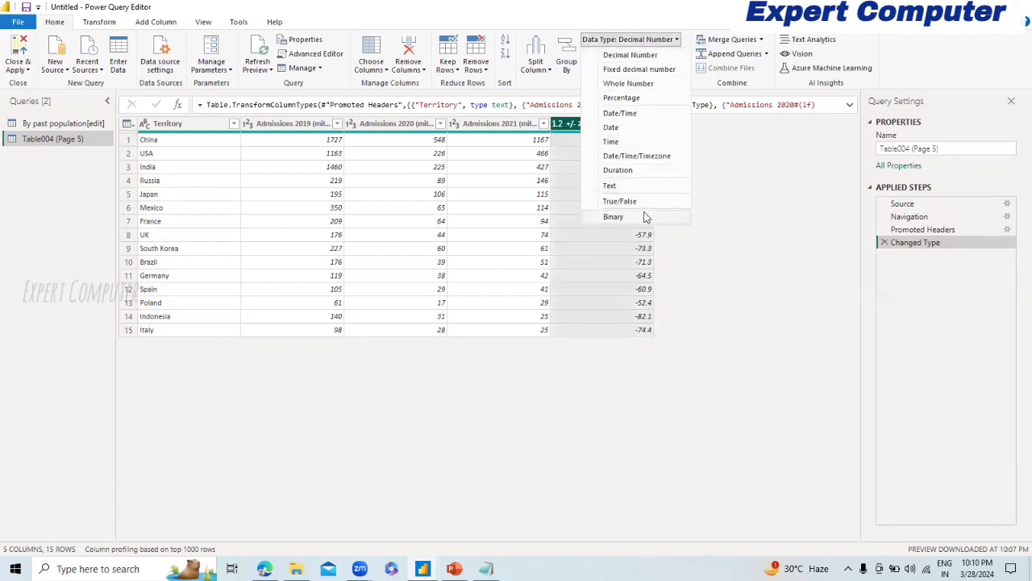
pyautogui.click(641, 97)
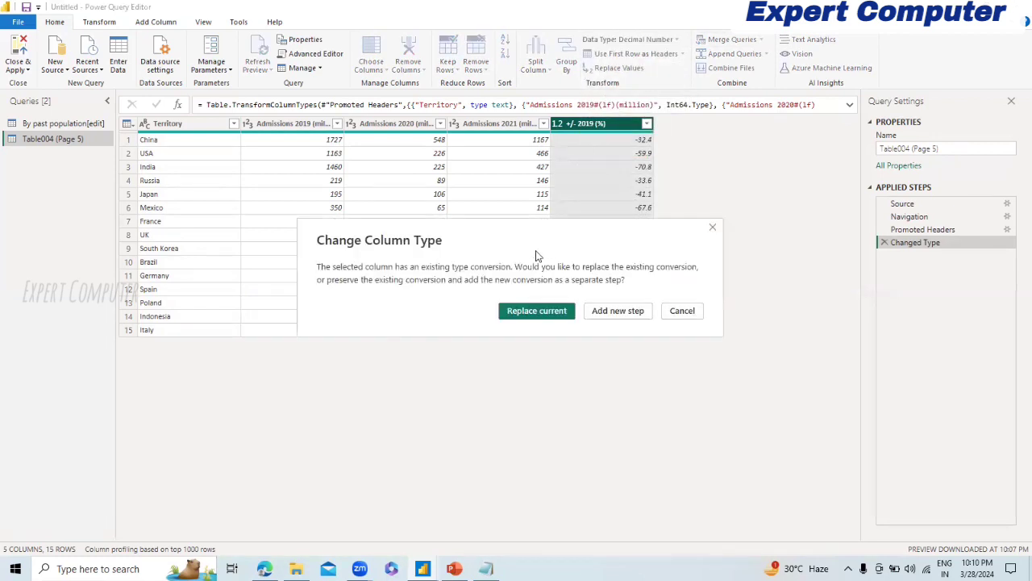
pyautogui.click(620, 313)
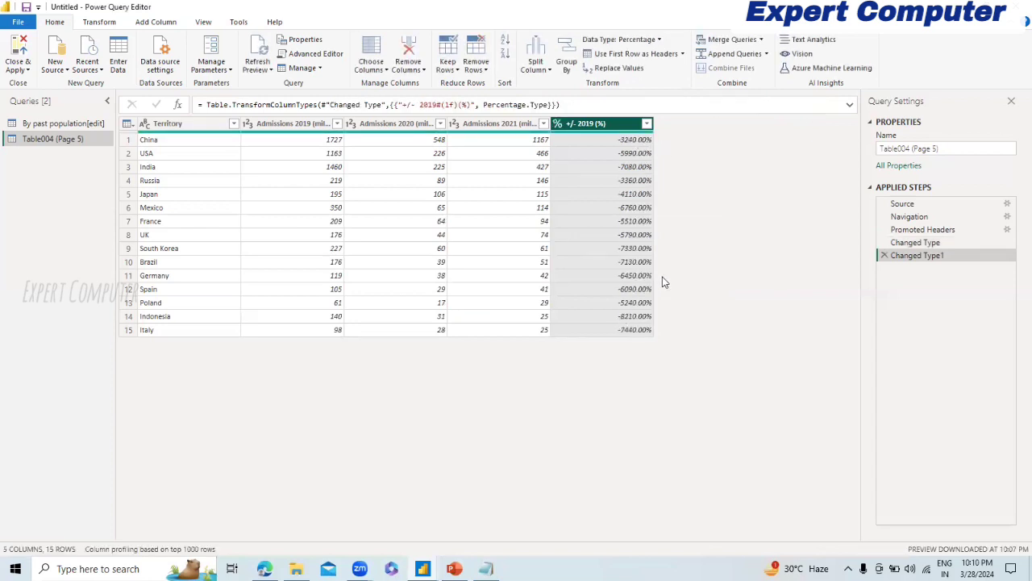
pyautogui.click(884, 256)
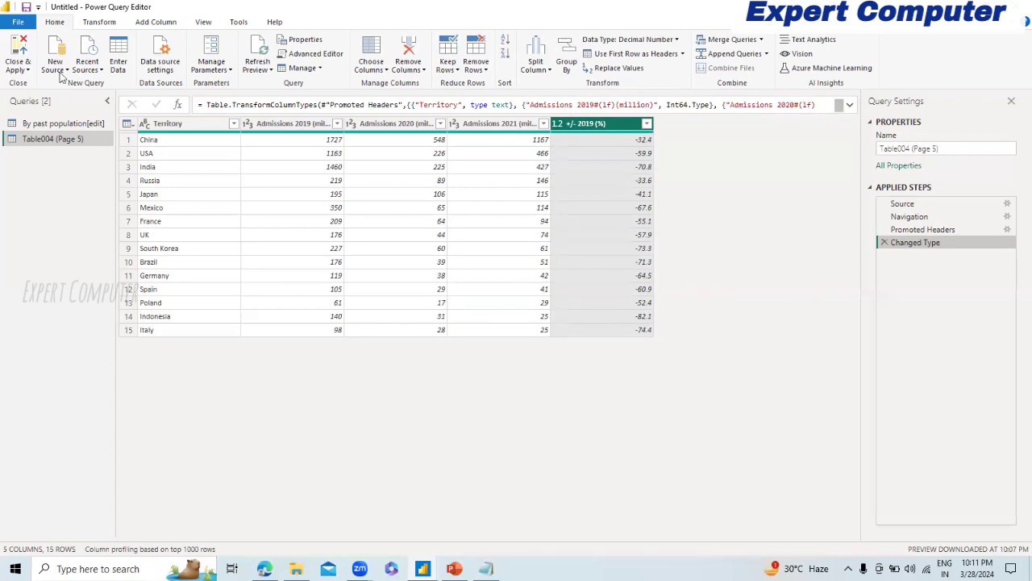
# Apply the query changes to load both tables, and switch to PowerPoint to show the Power Query diagram on slide 3
pyautogui.click(18, 70)
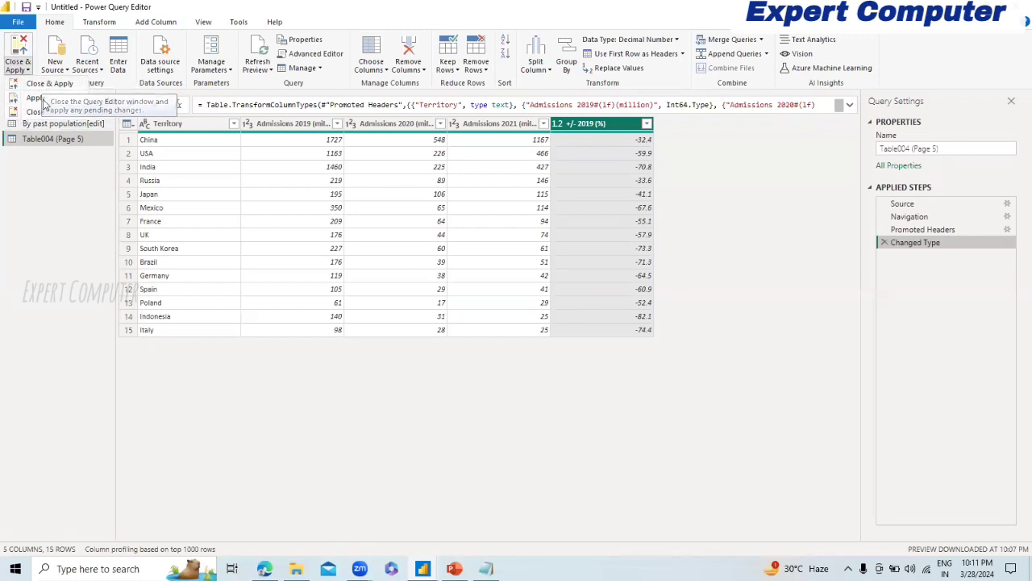
pyautogui.click(45, 97)
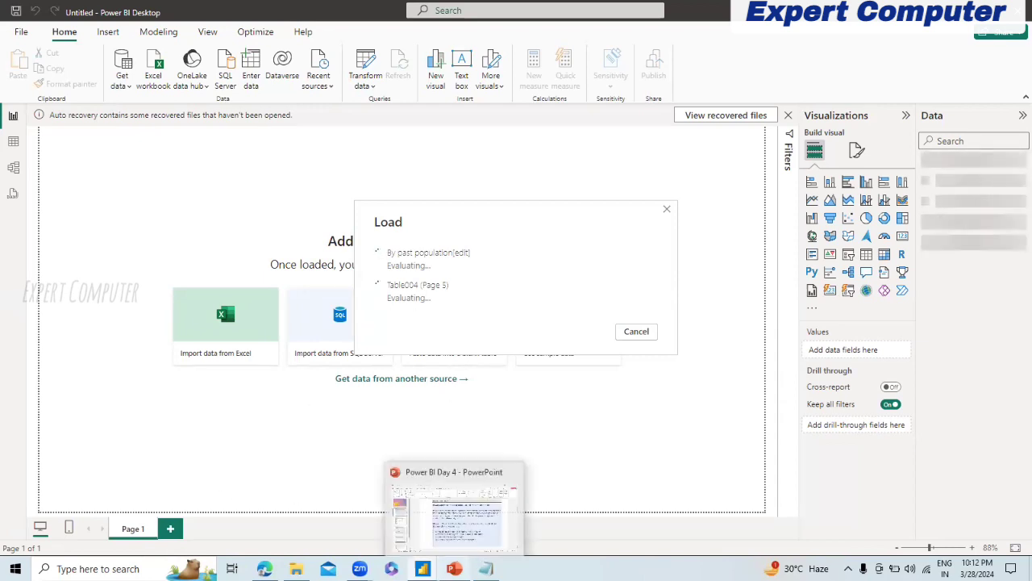
pyautogui.click(455, 569)
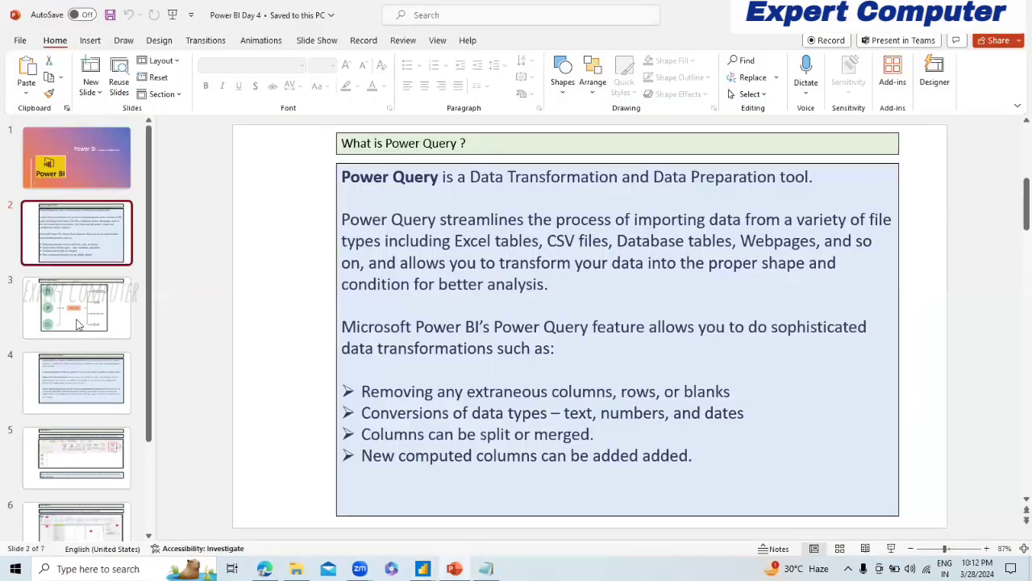
pyautogui.click(78, 324)
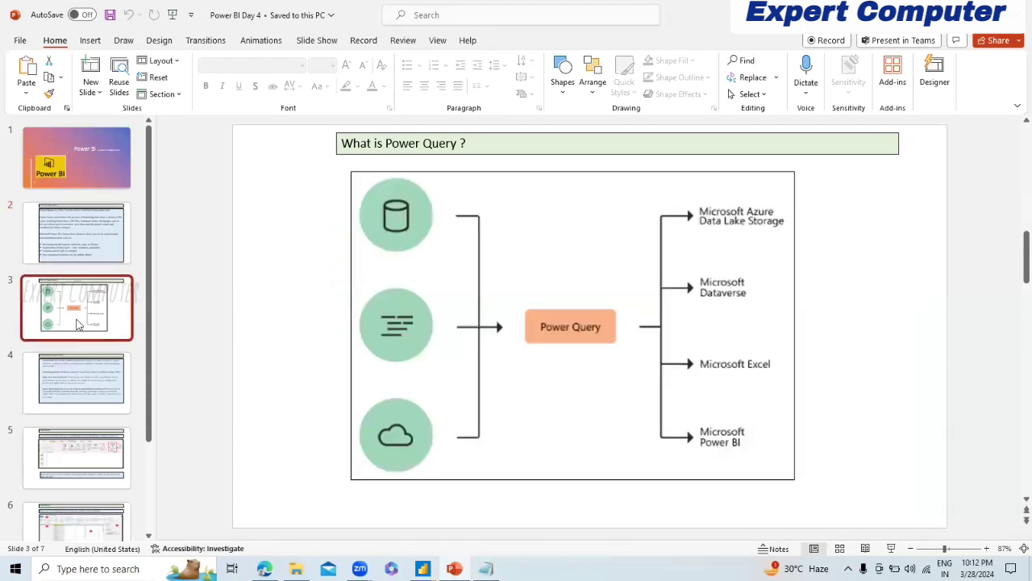
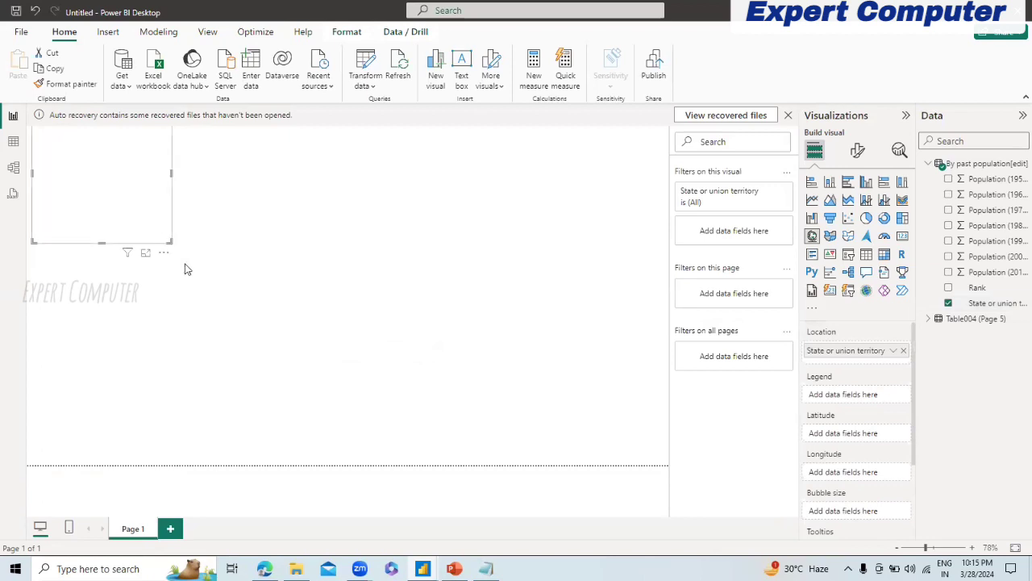
# Enlarge the State or union territory map visual and size its bubbles by Population (2011 Census)
pyautogui.moveTo(165, 239); pyautogui.dragTo(177, 274)
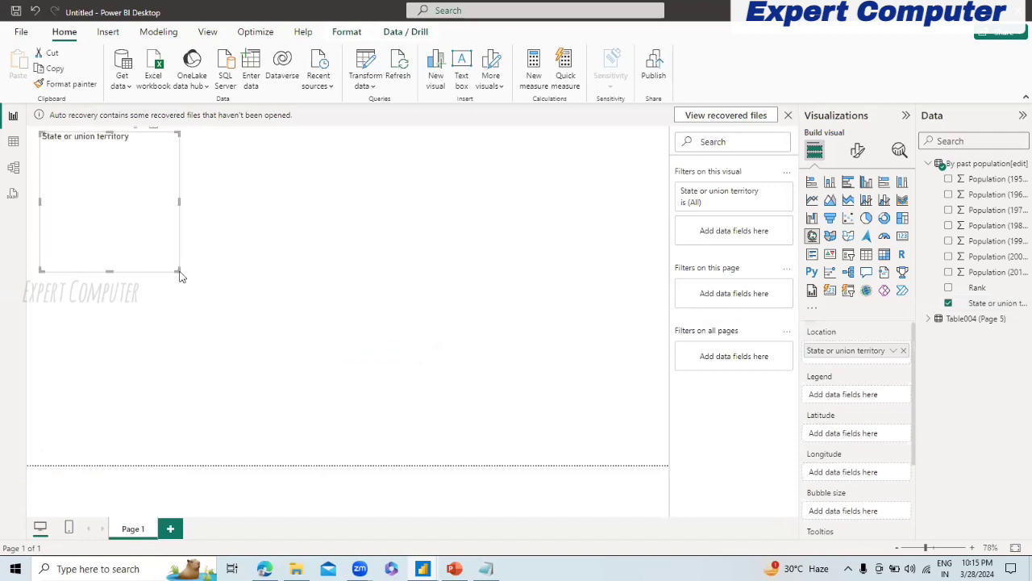
pyautogui.click(306, 377)
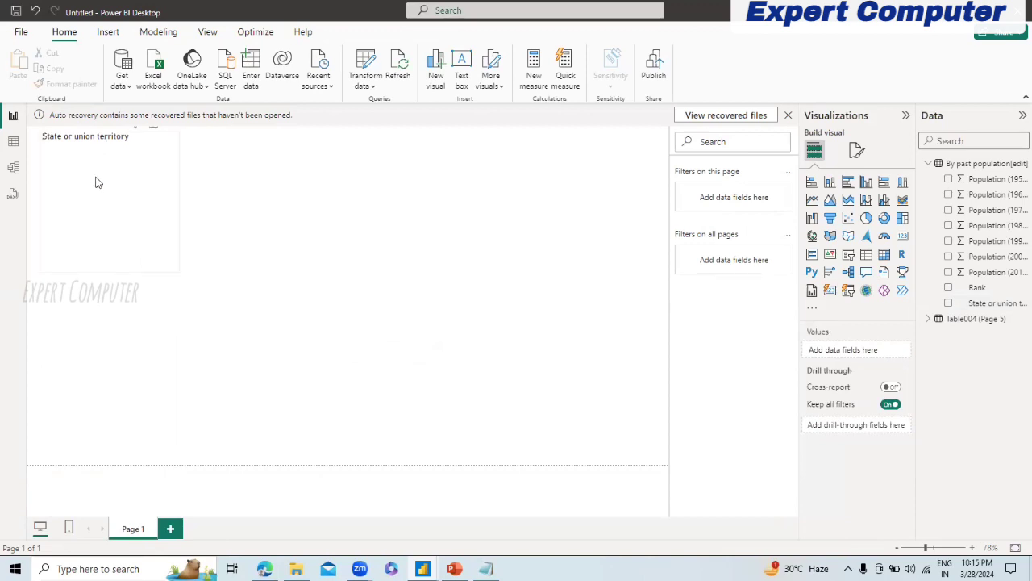
pyautogui.click(151, 253)
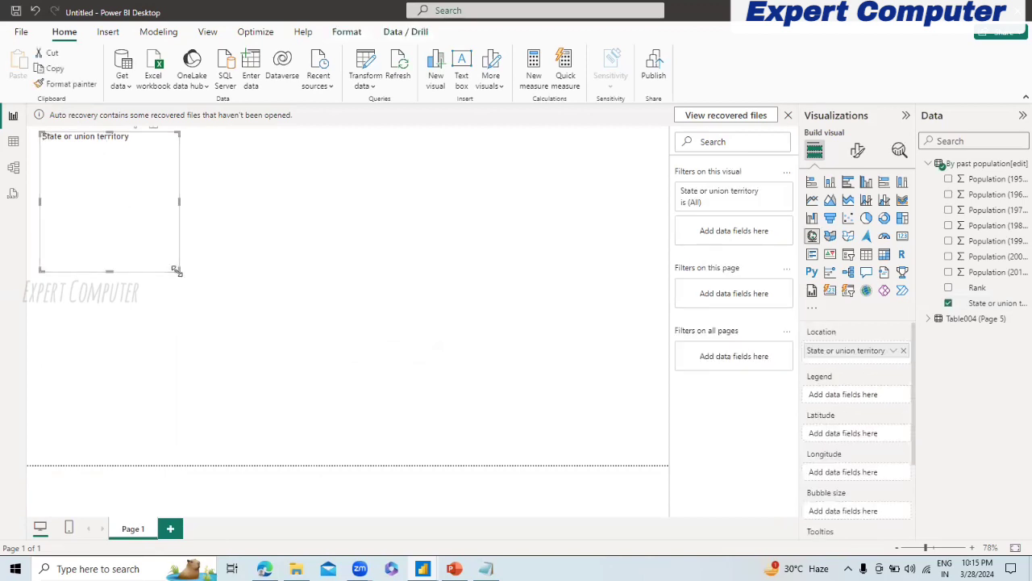
pyautogui.moveTo(175, 270); pyautogui.dragTo(240, 434)
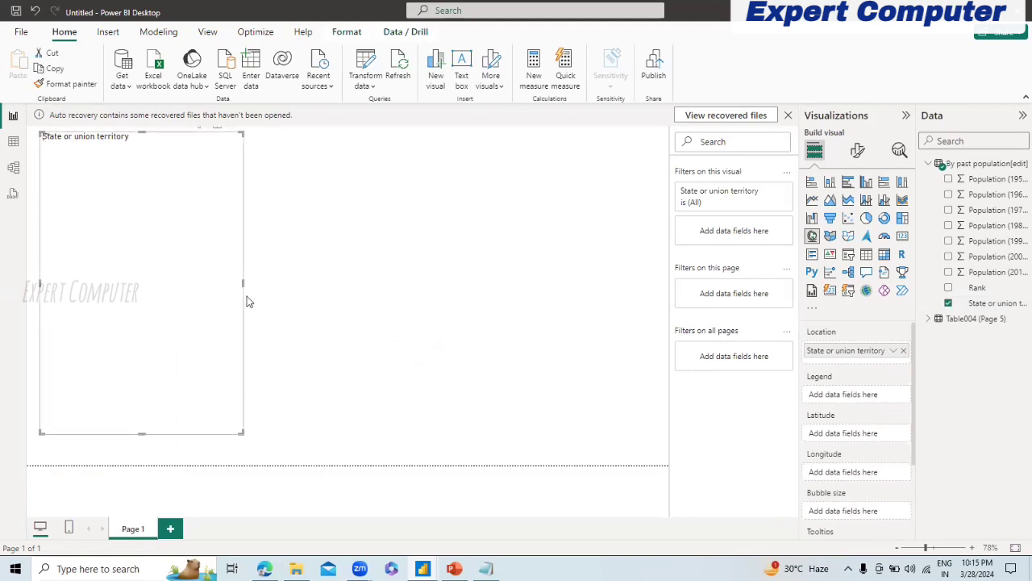
pyautogui.moveTo(243, 283); pyautogui.dragTo(409, 294)
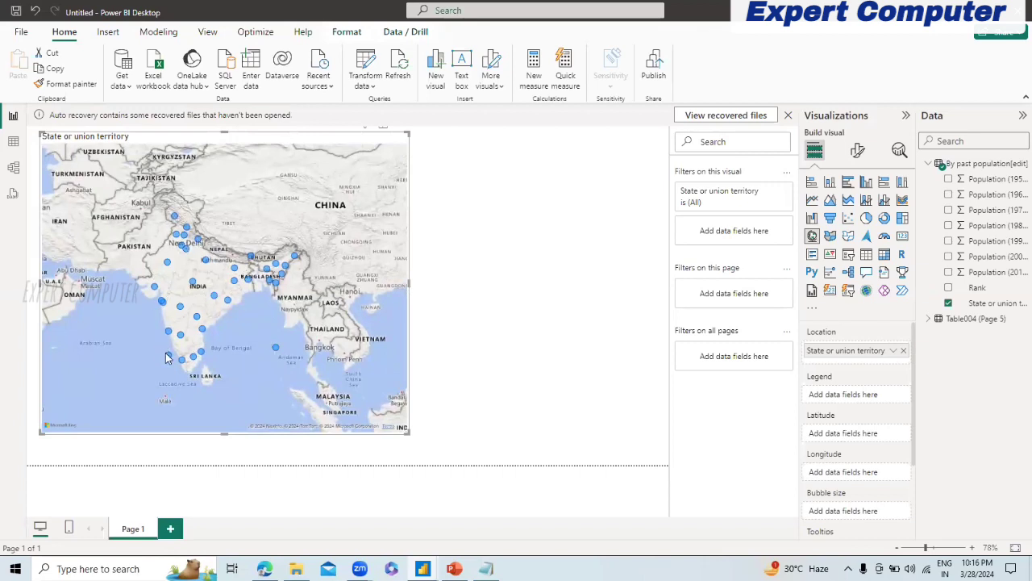
pyautogui.click(949, 273)
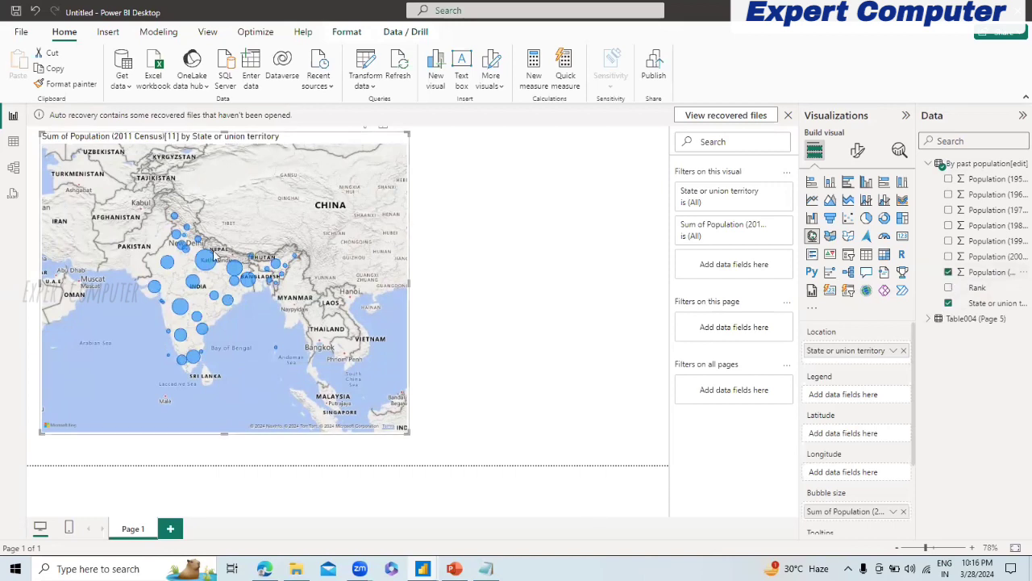
pyautogui.moveTo(237, 276)
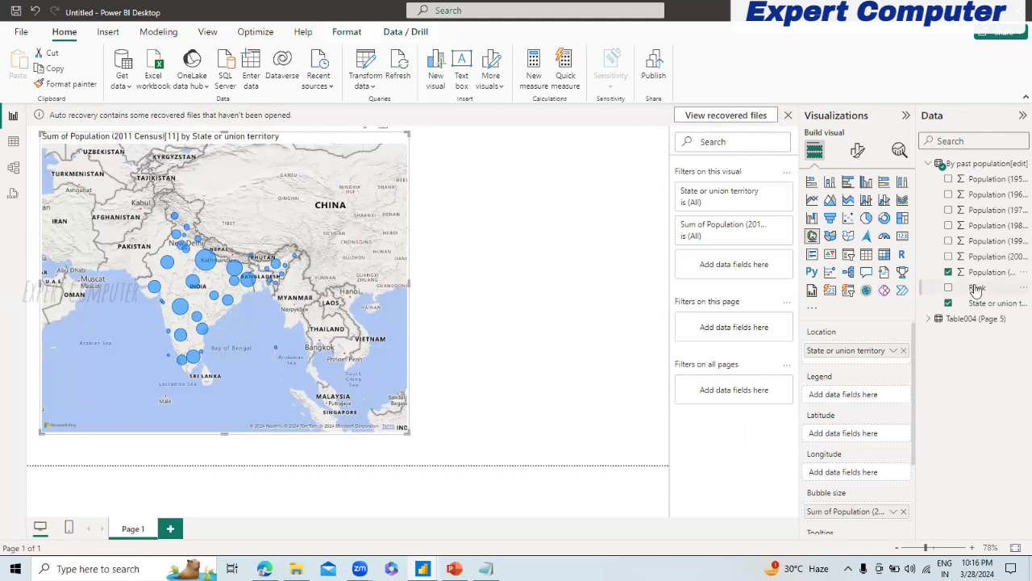
# Try Rank as the map's legend, inspect the coloured bubbles, and remove the field again
pyautogui.moveTo(976, 289); pyautogui.dragTo(859, 399)
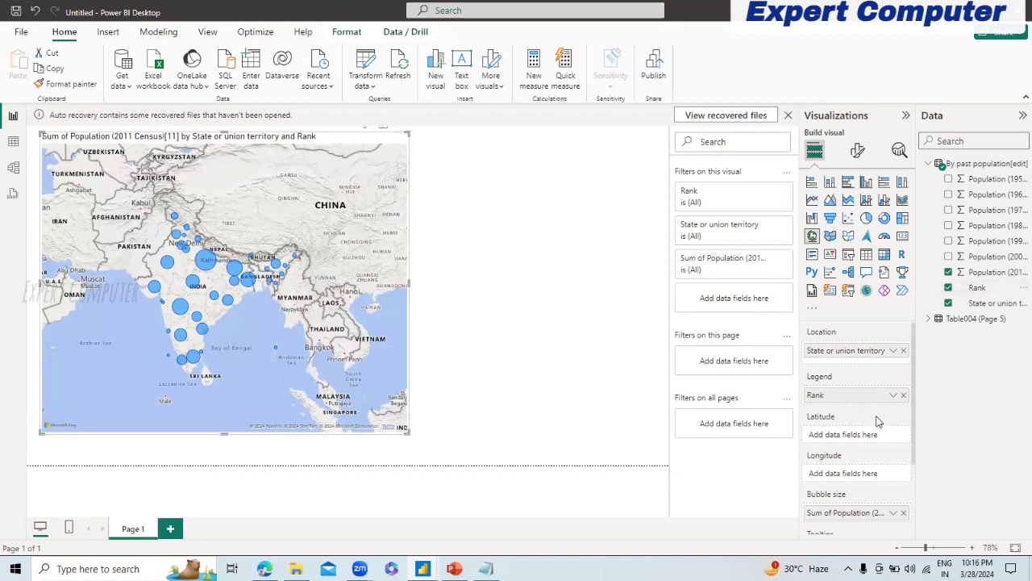
pyautogui.click(892, 396)
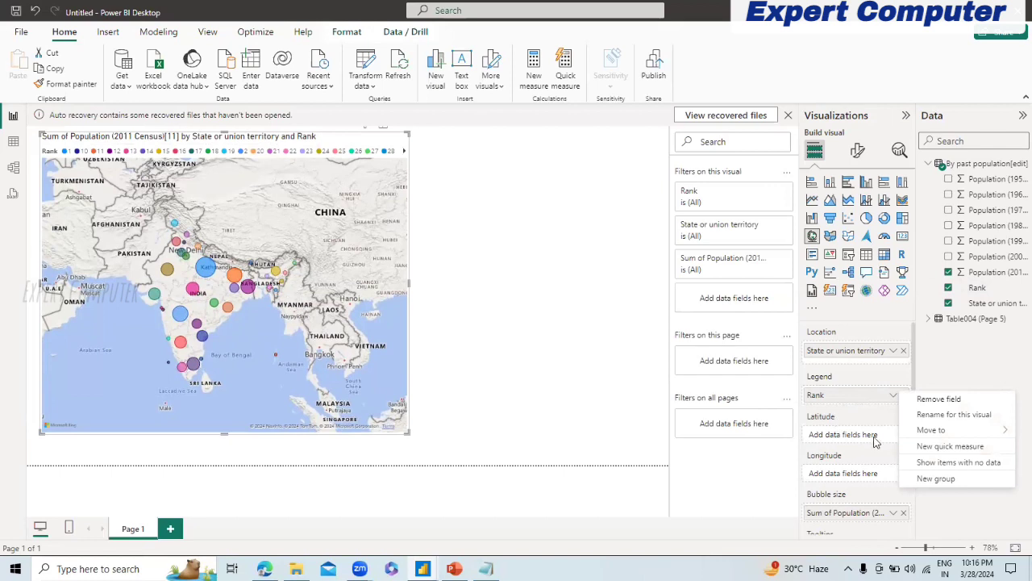
pyautogui.click(225, 172)
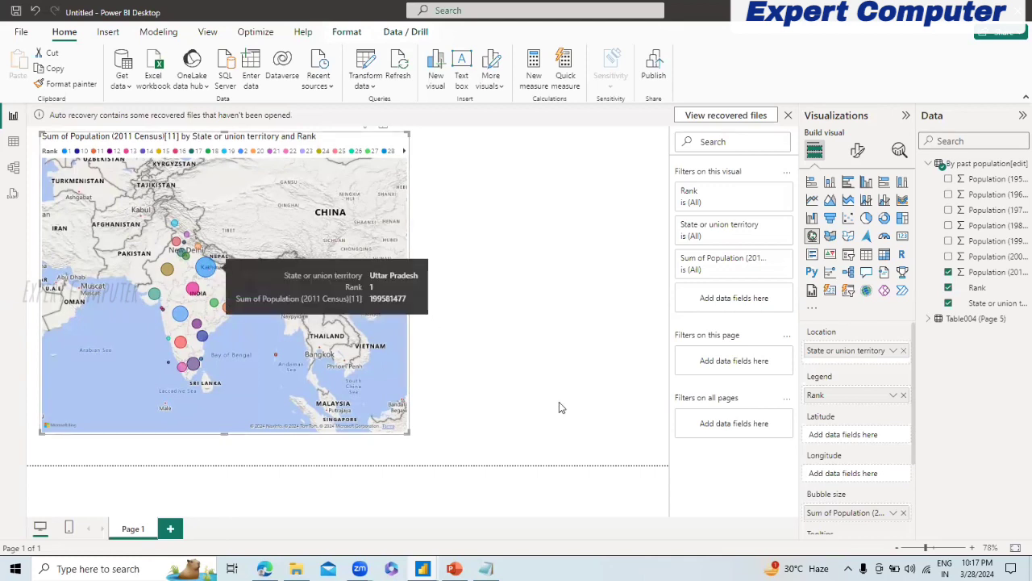
pyautogui.click(903, 396)
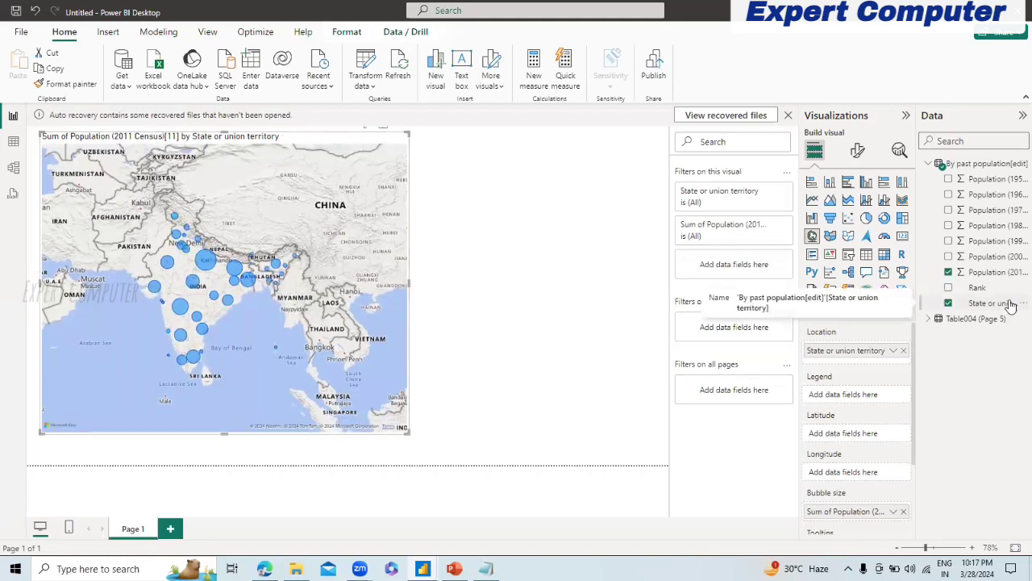
# Set State or union territory as the map's legend and widen the visual across most of the page
pyautogui.moveTo(1004, 306); pyautogui.dragTo(885, 397)
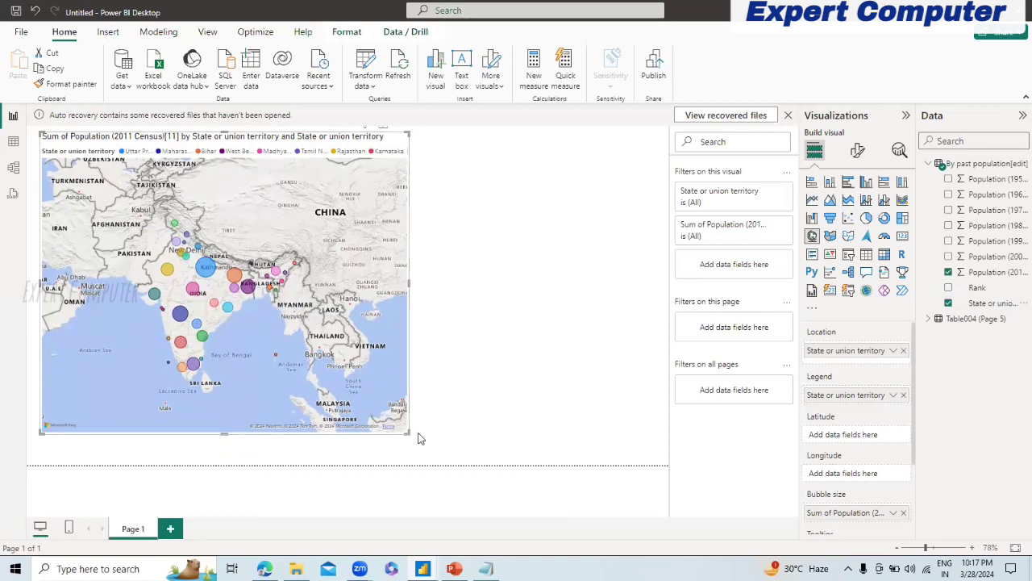
pyautogui.moveTo(408, 434); pyautogui.dragTo(630, 451)
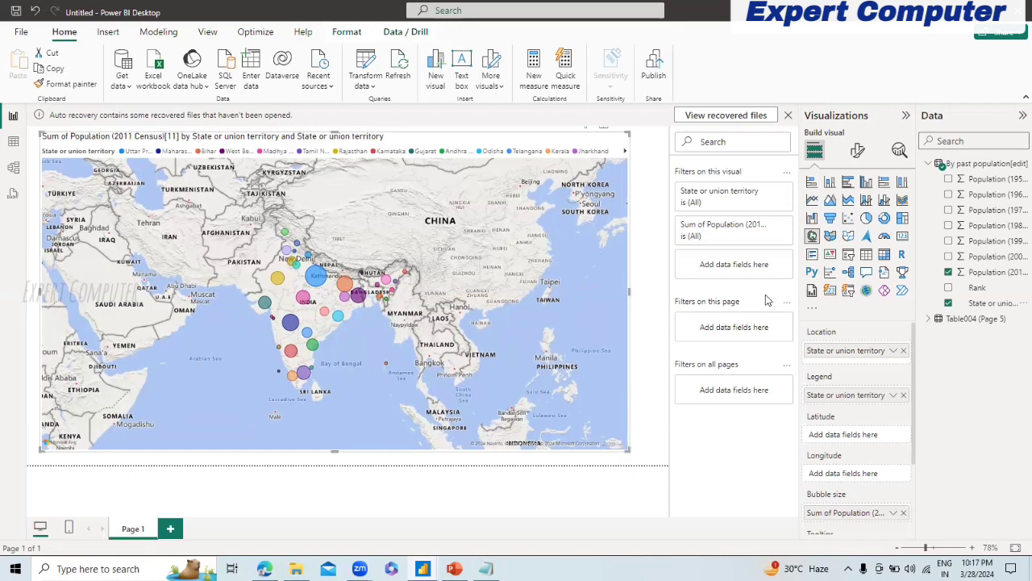
# Change the visual to a filled map and remove Population (2011 Census) from its tooltips
pyautogui.click(831, 236)
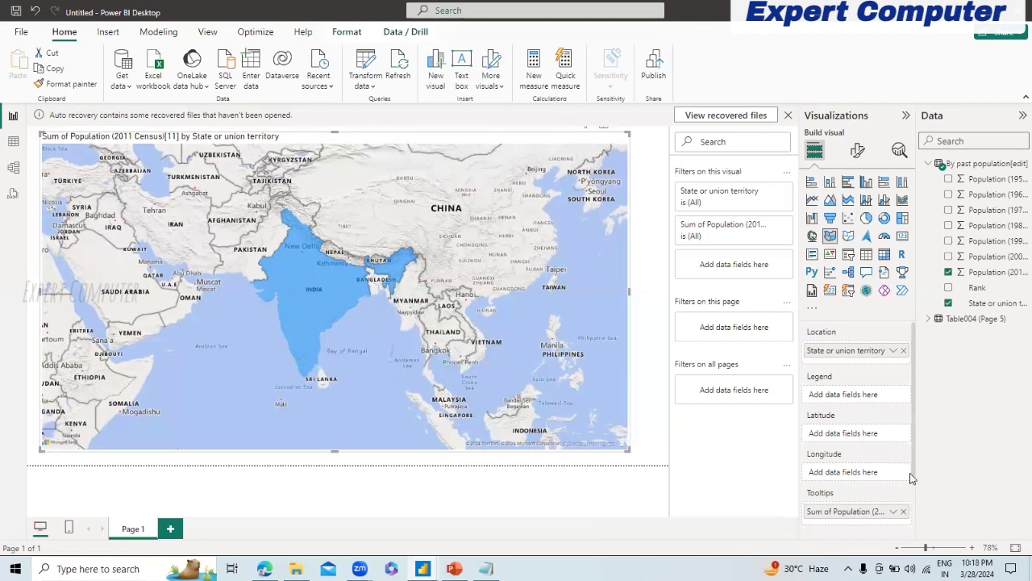
pyautogui.scroll(-1, 915, 494)
pyautogui.scroll(-3, 914, 493)
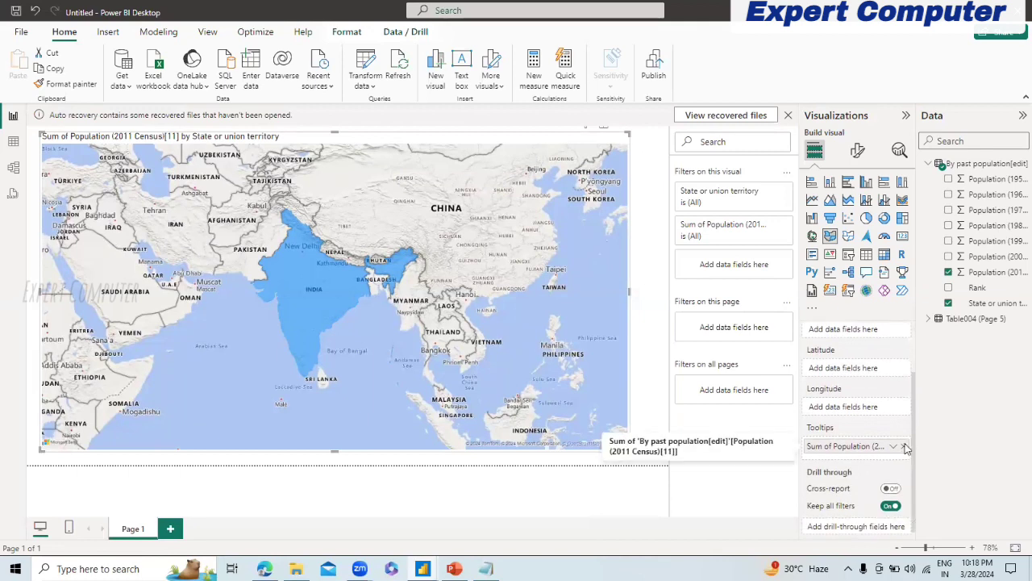
pyautogui.click(904, 447)
pyautogui.moveTo(979, 290); pyautogui.dragTo(926, 432)
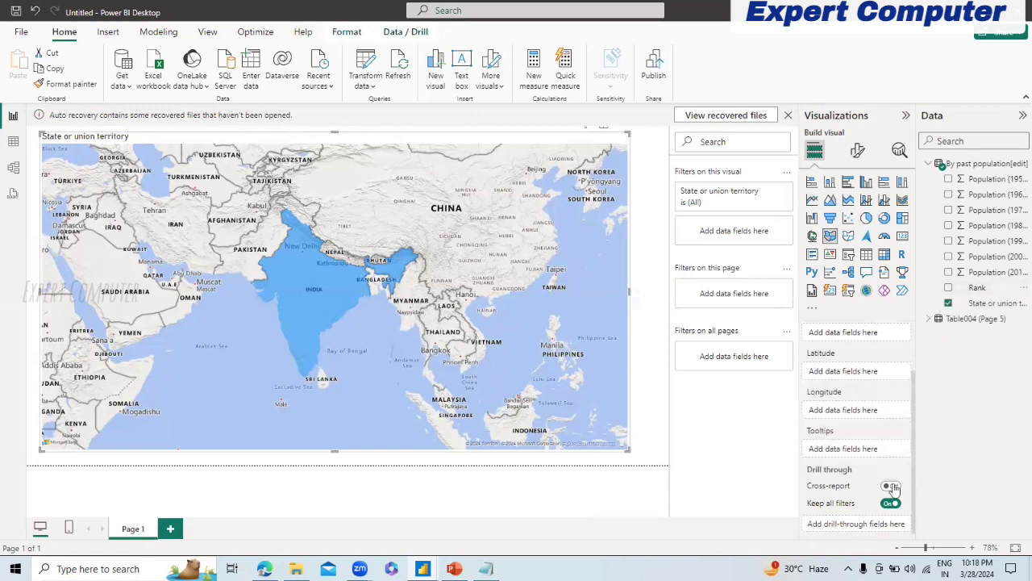
pyautogui.moveTo(914, 475); pyautogui.dragTo(912, 391)
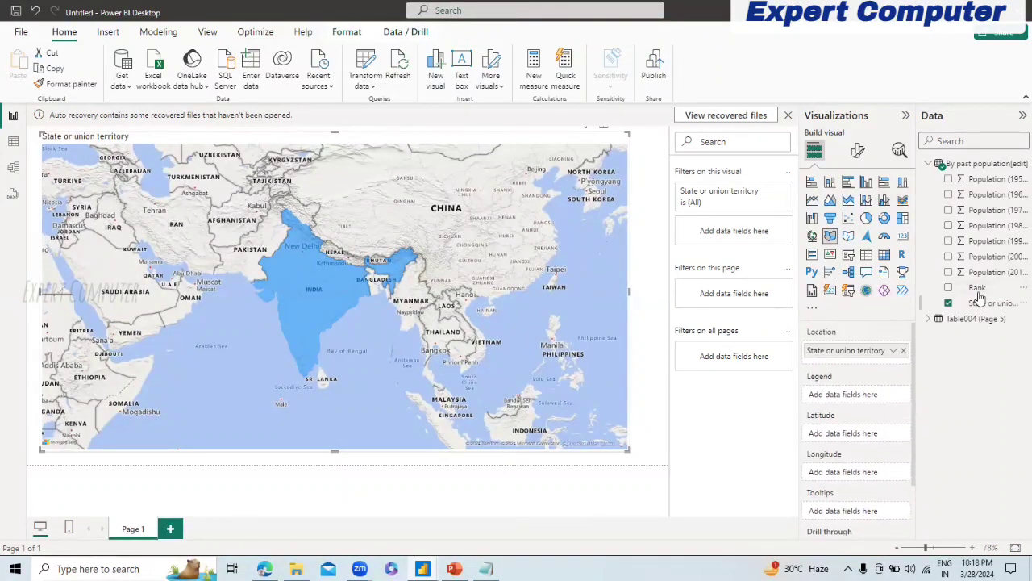
# Colour the filled map by using Population (2011 Census) as its legend, and inspect several states' tooltips
pyautogui.moveTo(989, 274); pyautogui.dragTo(869, 396)
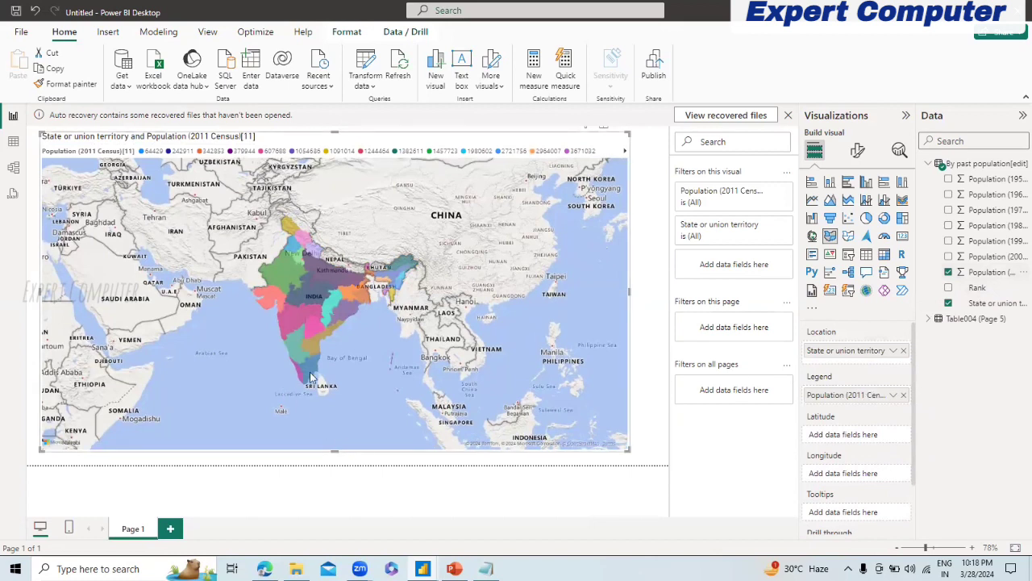
pyautogui.moveTo(312, 376)
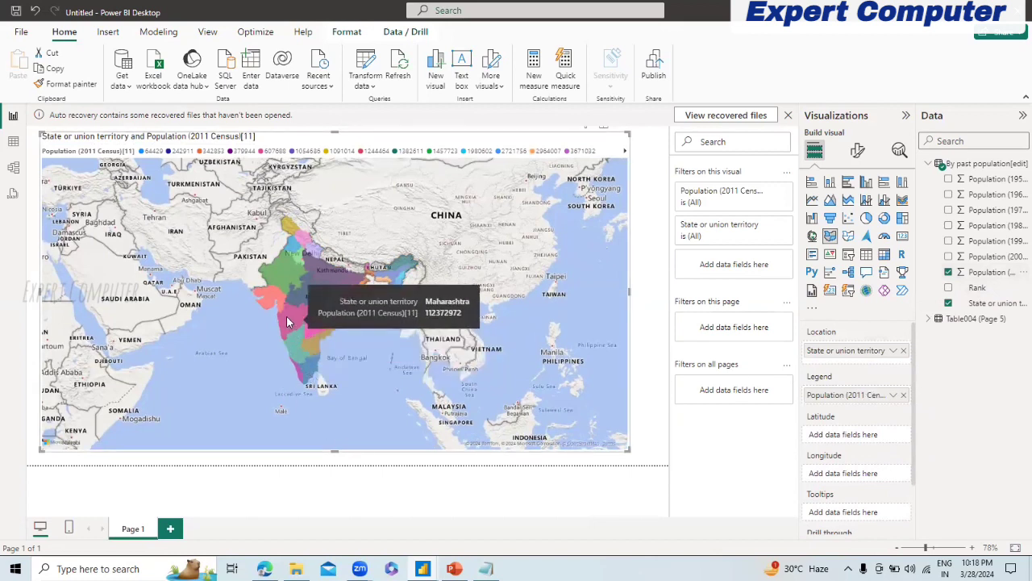
pyautogui.moveTo(269, 302)
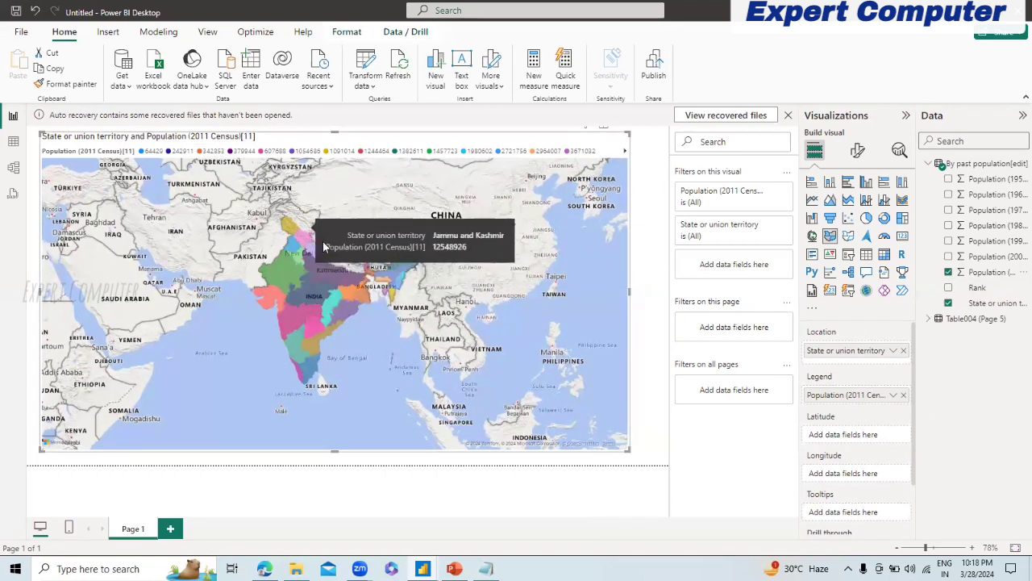
pyautogui.moveTo(344, 321)
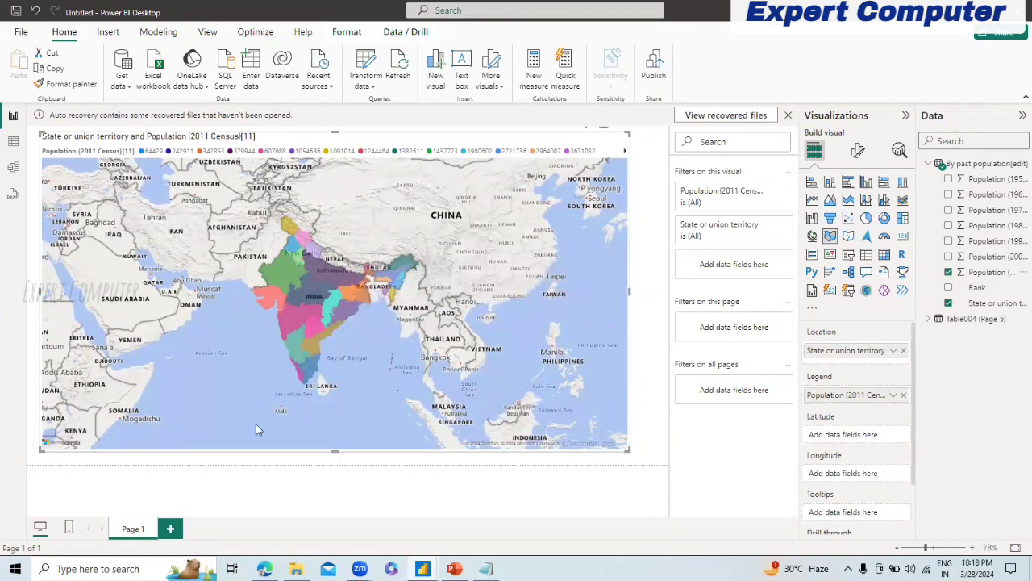
# Change the visual to a shape map and remove Population (2011 Census) from its legend
pyautogui.click(848, 236)
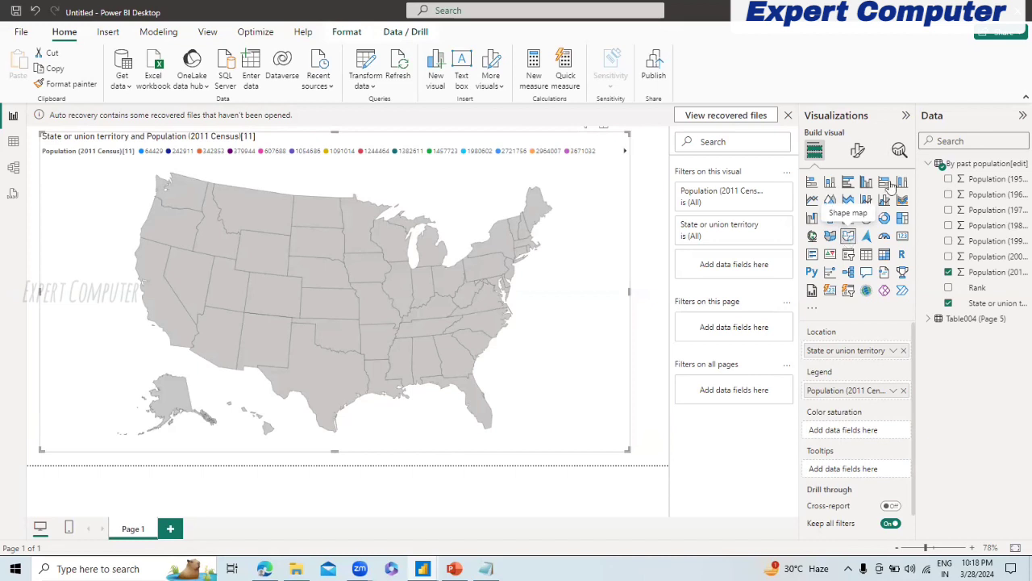
pyautogui.click(904, 390)
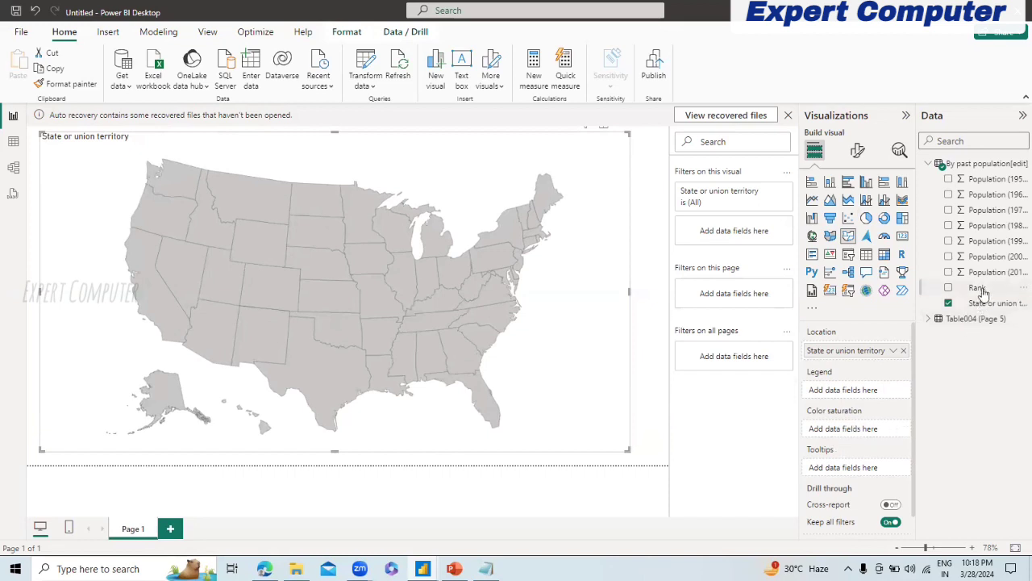
# Change the visual to a filled map and then to a bubble map, and size the bubbles by Population (2001 Census)
pyautogui.moveTo(977, 288); pyautogui.dragTo(863, 433)
pyautogui.click(831, 237)
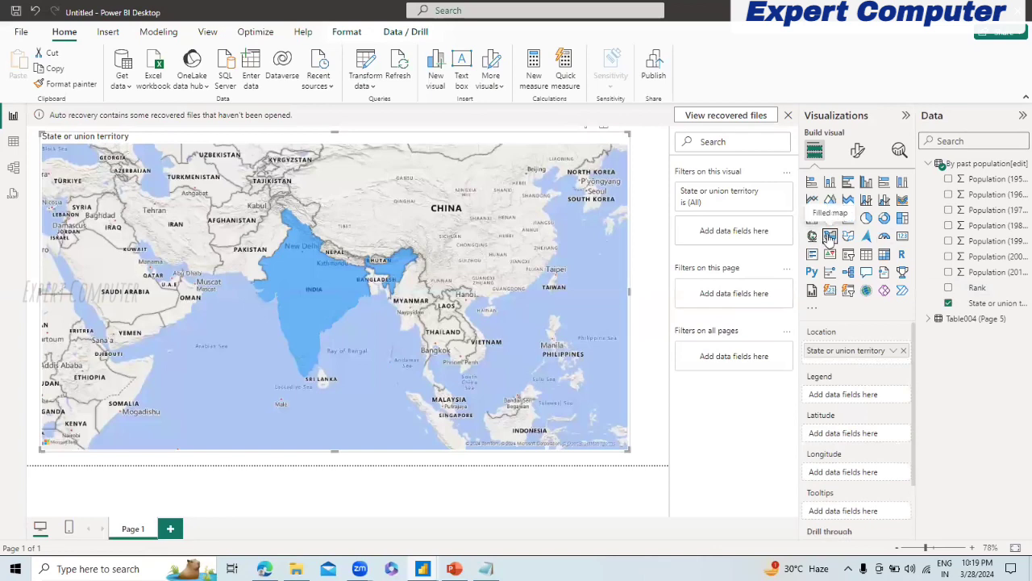
pyautogui.click(813, 238)
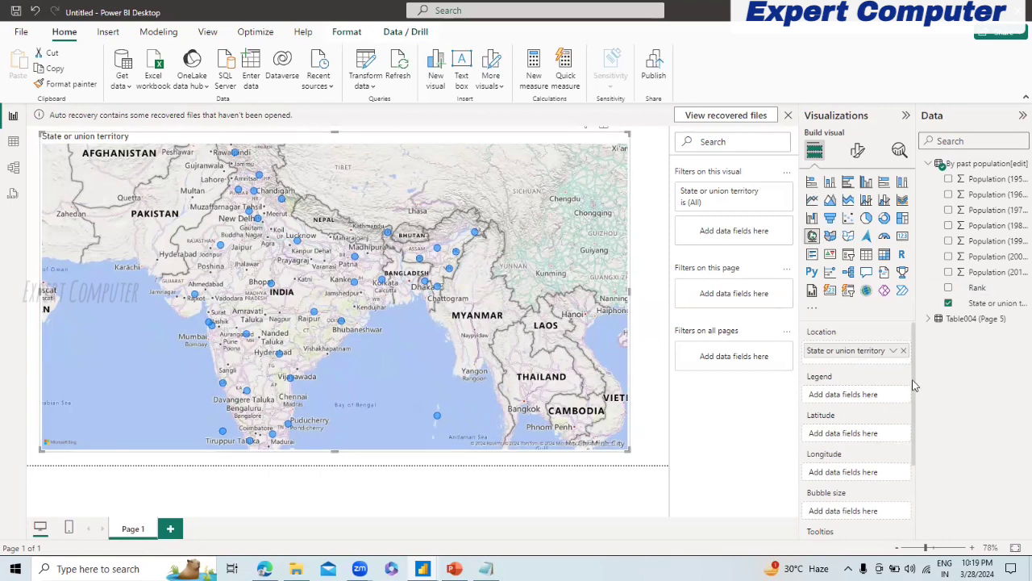
pyautogui.scroll(-2, 915, 428)
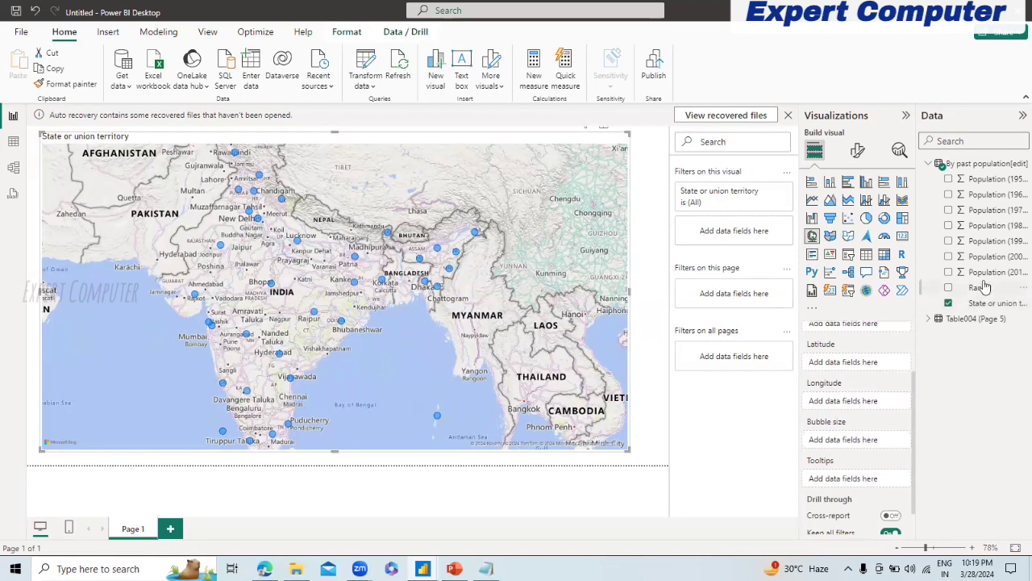
pyautogui.moveTo(986, 258); pyautogui.dragTo(871, 444)
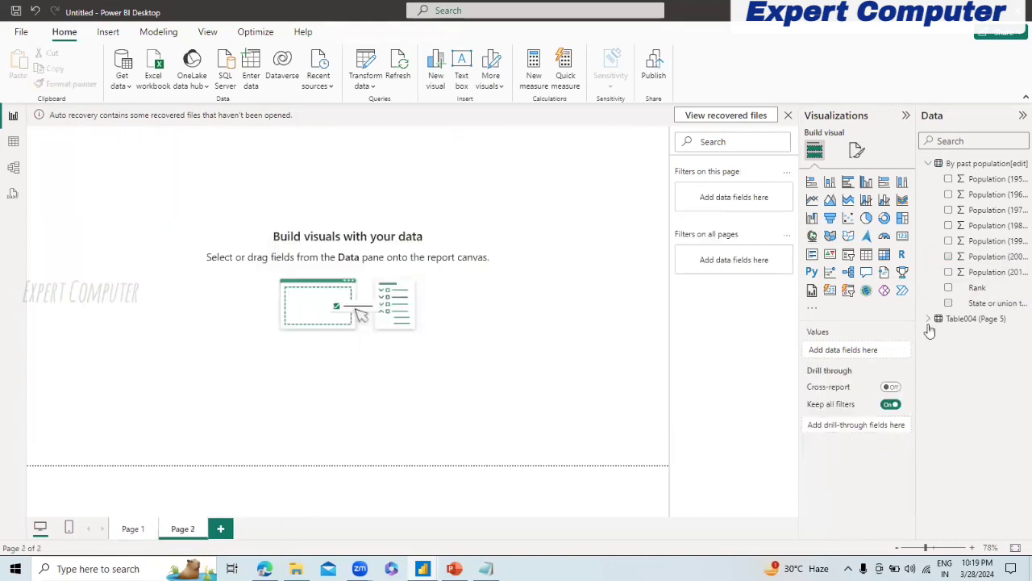
# Build a map on Page 2 with Territory from Table004 (Page 5) and Admissions 2021, enlarged across most of the page
pyautogui.click(928, 320)
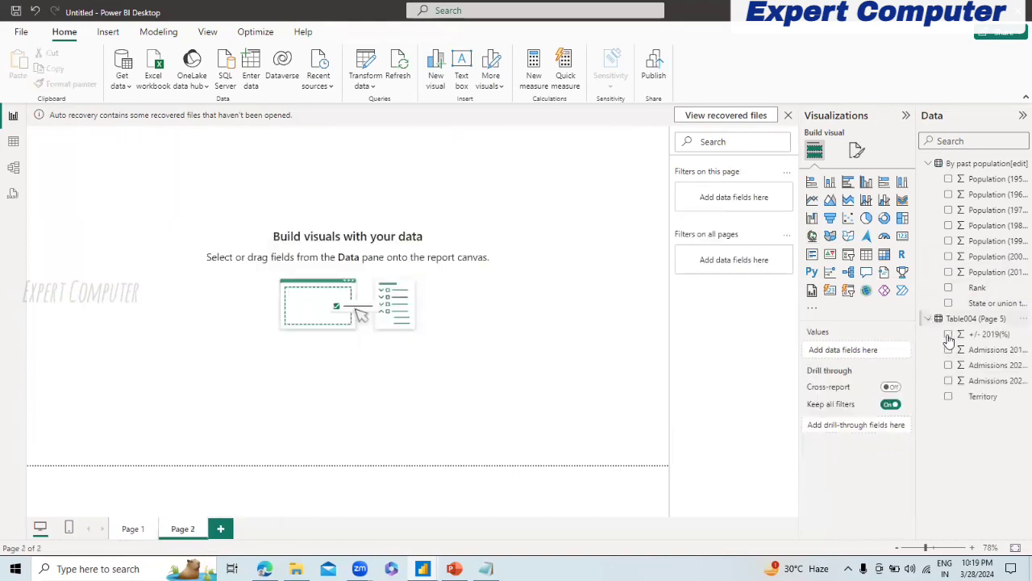
pyautogui.click(950, 398)
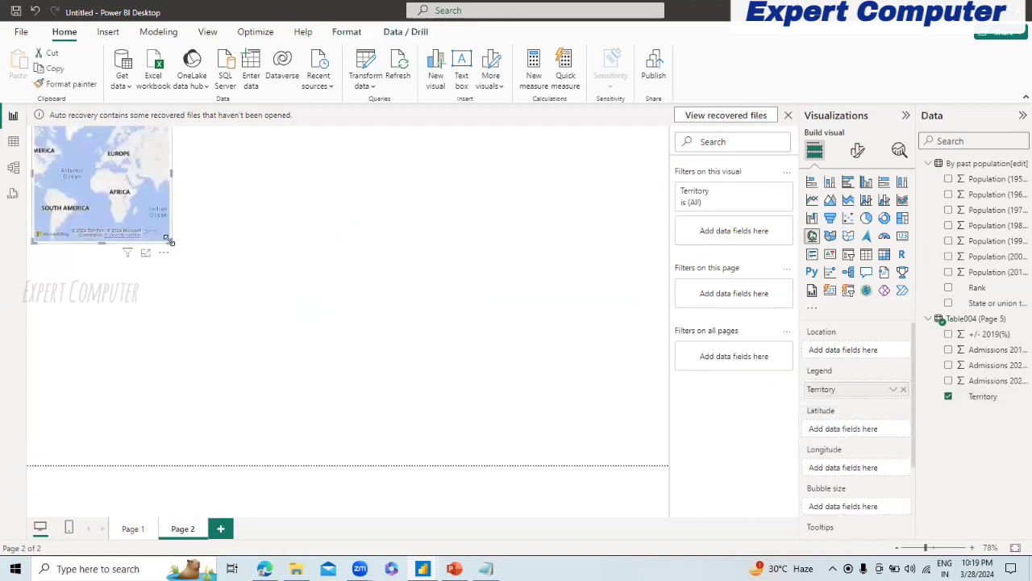
pyautogui.moveTo(169, 240); pyautogui.dragTo(554, 444)
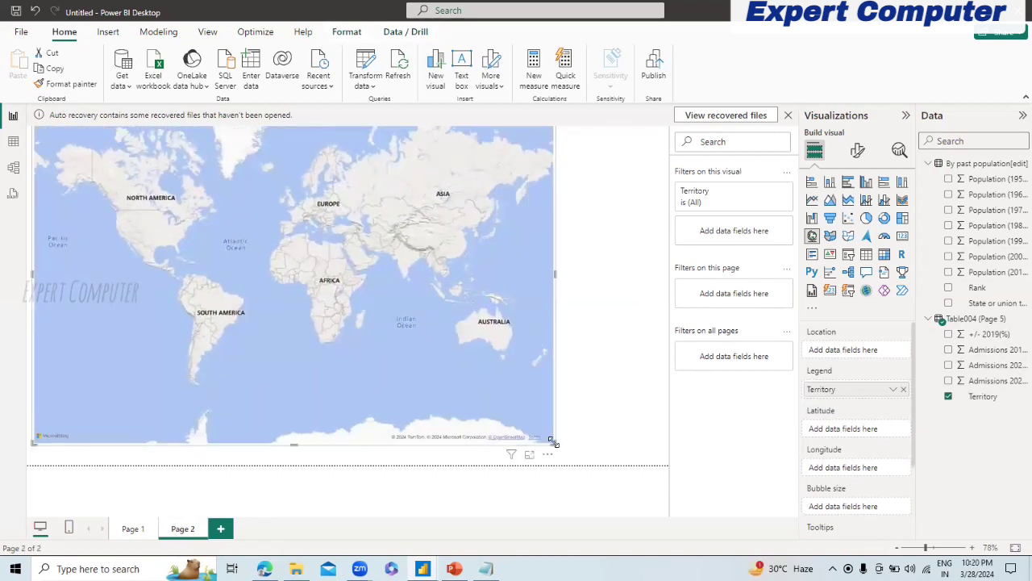
pyautogui.click(952, 384)
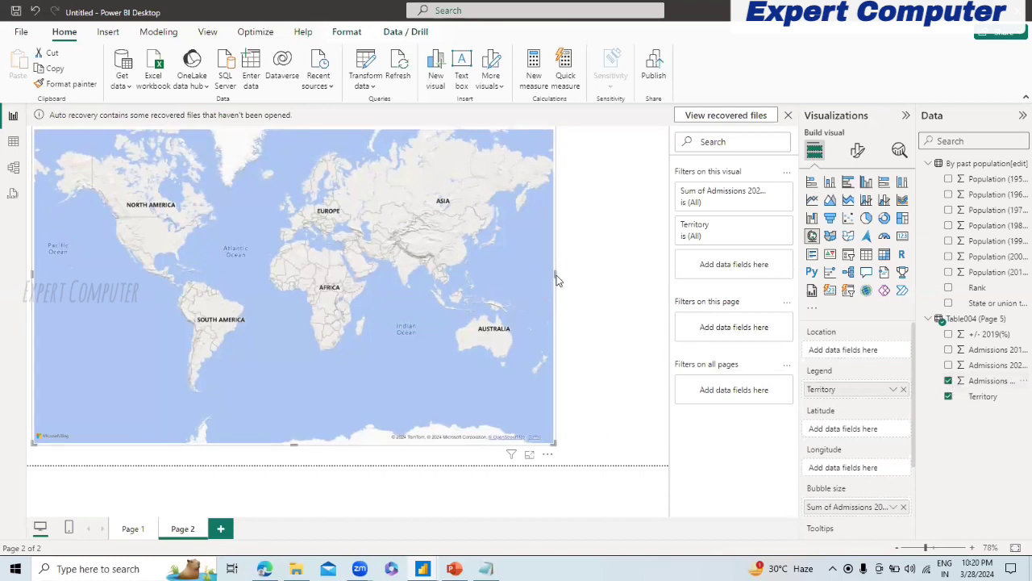
pyautogui.moveTo(557, 280); pyautogui.dragTo(647, 319)
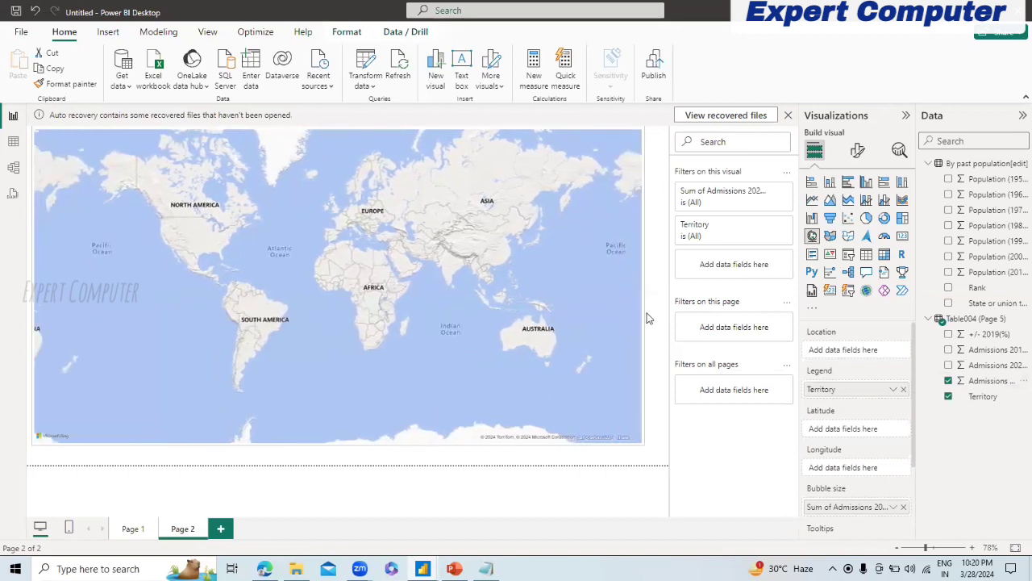
# Replace Admissions 2021 with Admissions 2019 as the bubble size of the Page 2 map
pyautogui.doubleClick(648, 314)
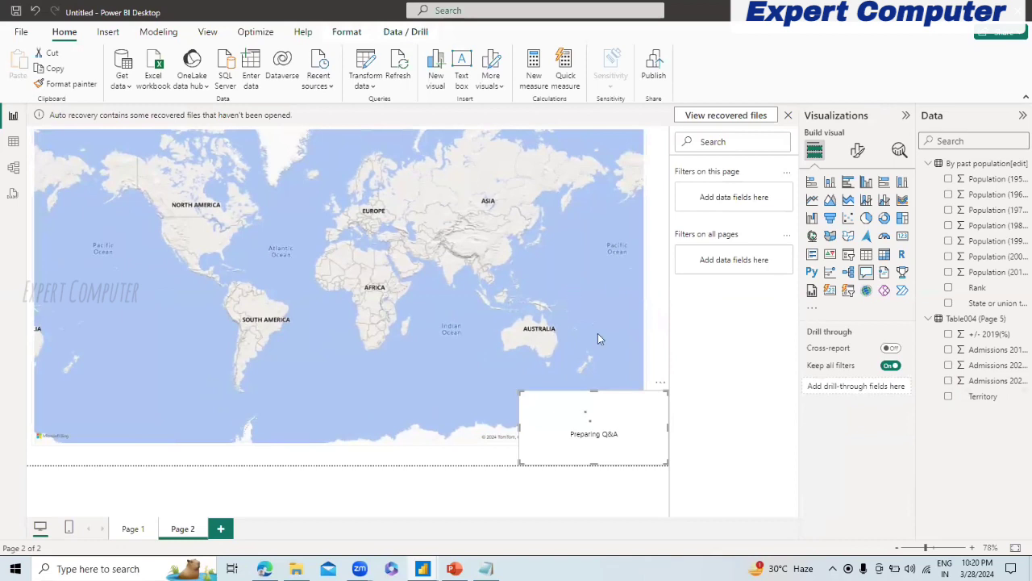
pyautogui.click(550, 304)
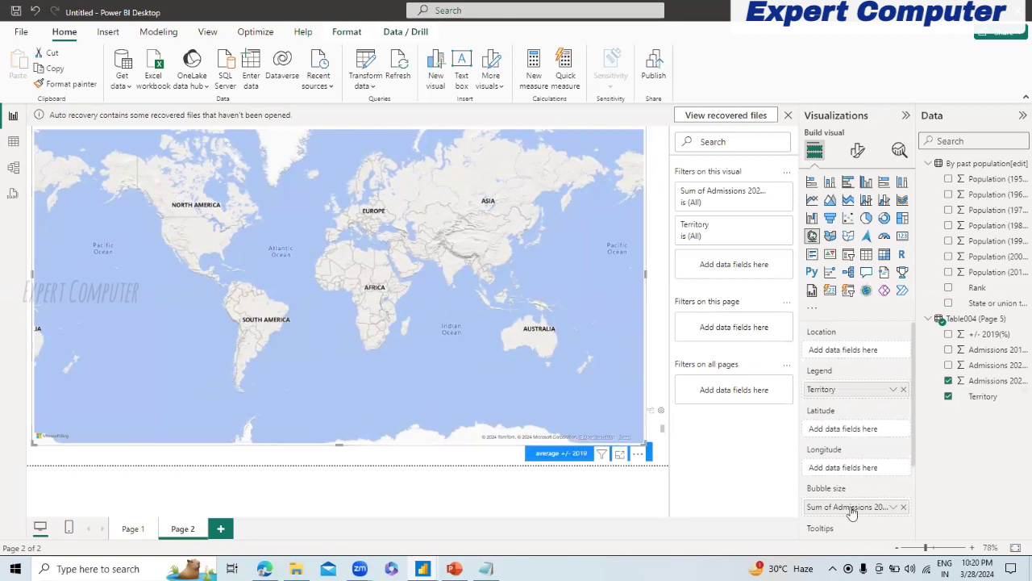
pyautogui.click(905, 508)
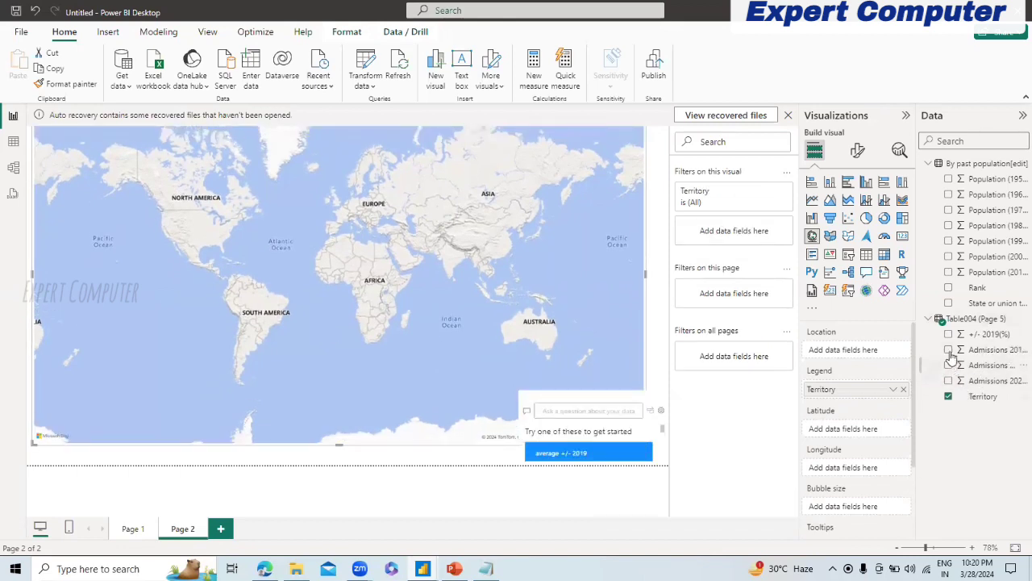
pyautogui.click(949, 350)
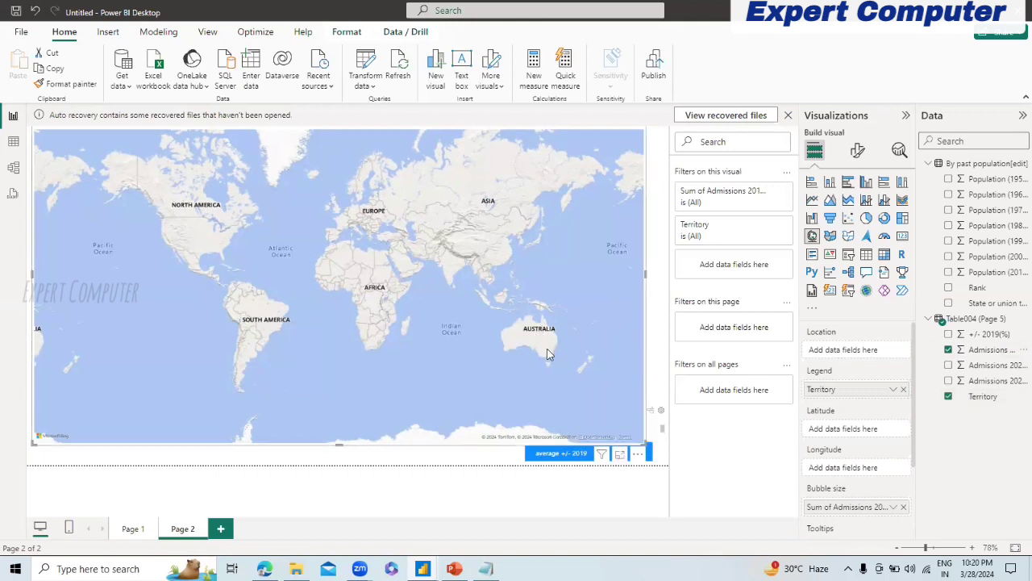
# Try the Page 2 visual as a filled map with Territory as its location
pyautogui.click(830, 236)
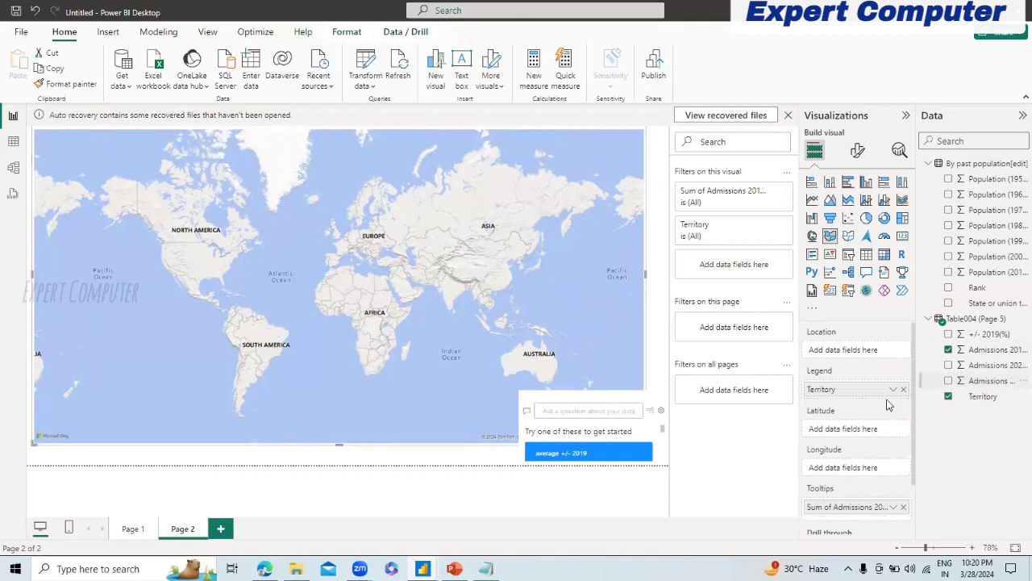
pyautogui.moveTo(857, 360); pyautogui.dragTo(856, 352)
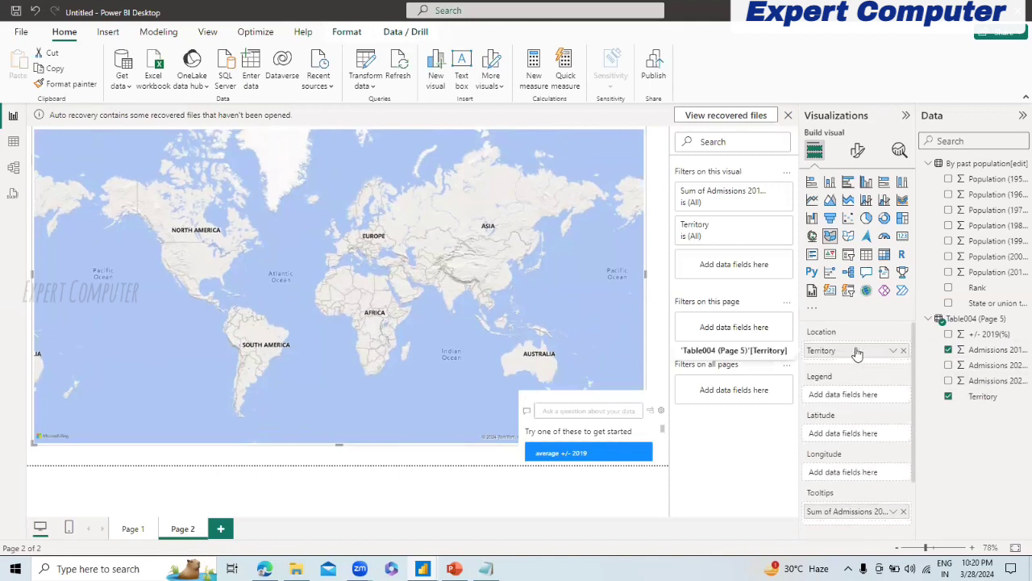
pyautogui.click(443, 275)
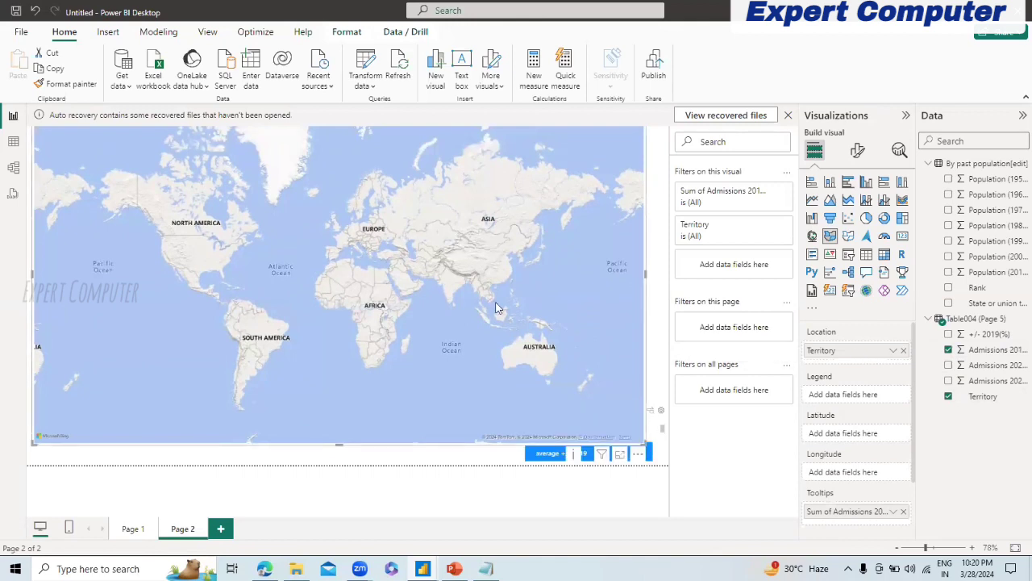
# Change the visual back to a bubble map and use Territory as both its location and its legend
pyautogui.click(812, 238)
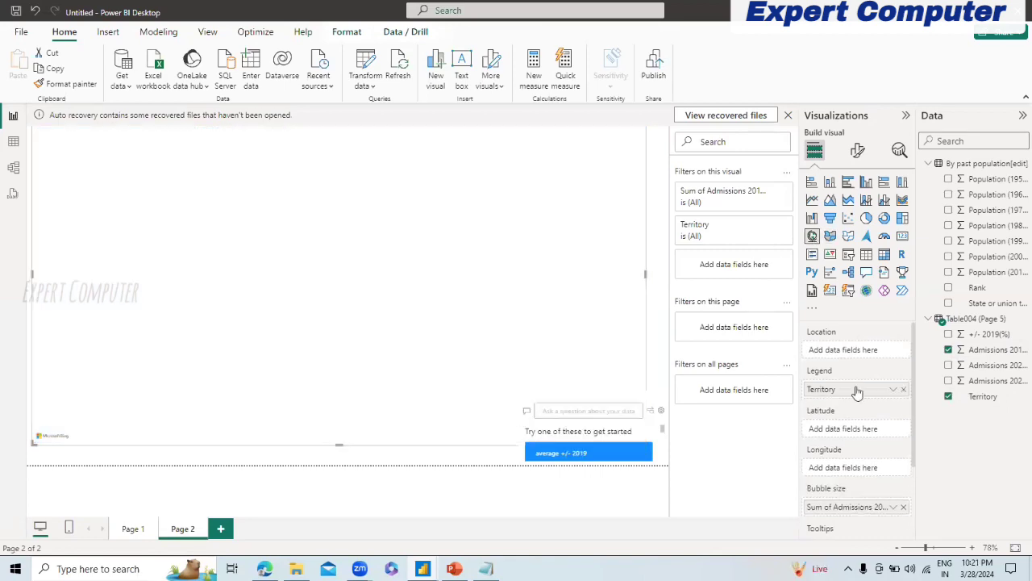
pyautogui.moveTo(856, 393); pyautogui.dragTo(855, 352)
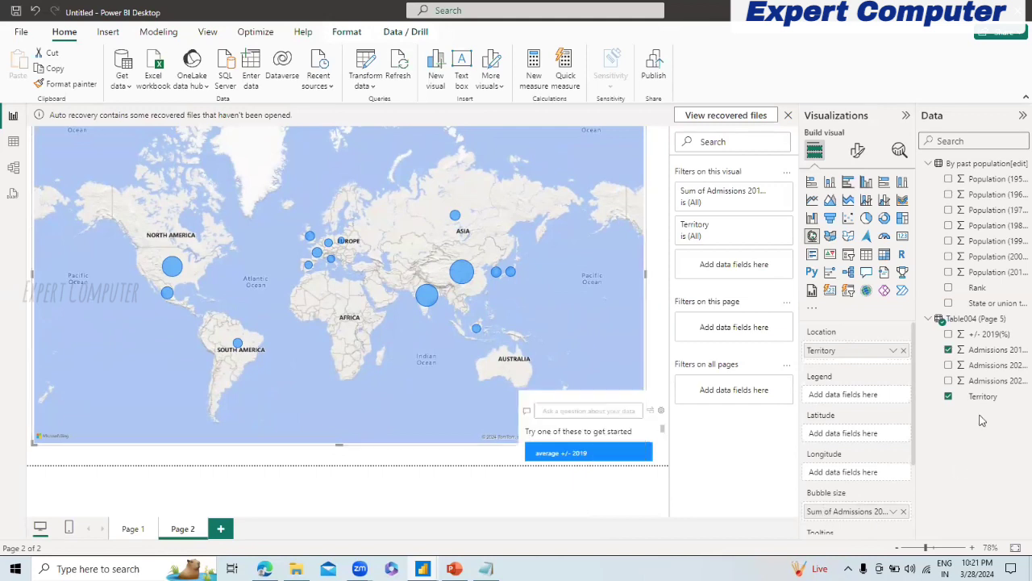
pyautogui.moveTo(983, 397); pyautogui.dragTo(873, 394)
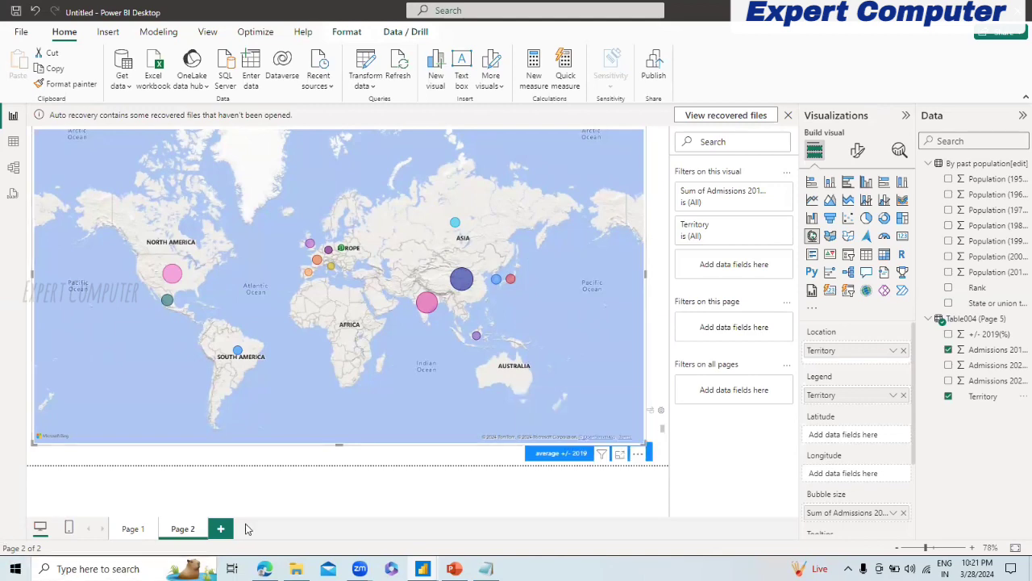
# Review the cleaned population query and the Table004 (Page 5) query in Power Query Editor, and return to the report
pyautogui.moveTo(423, 565)
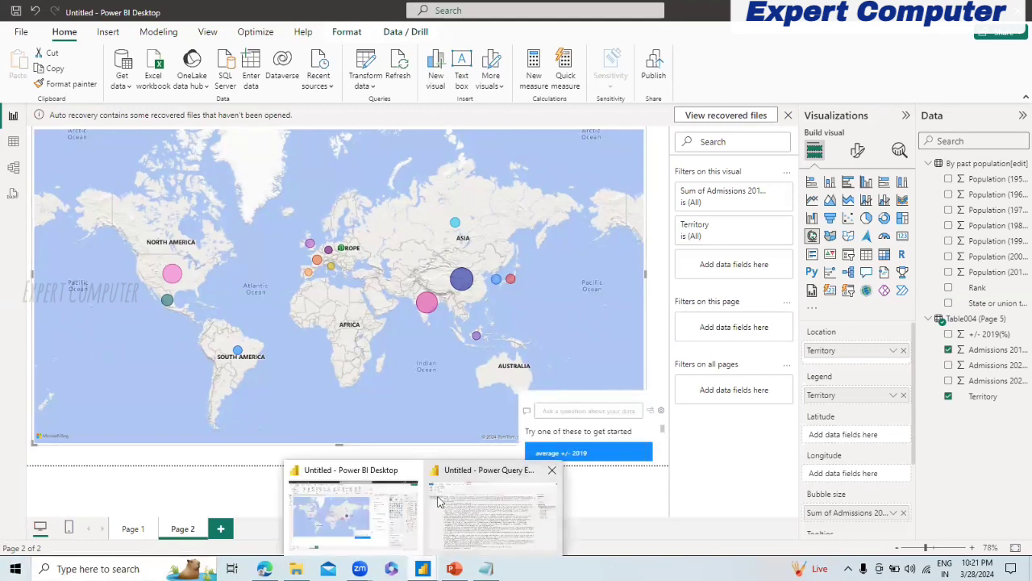
pyautogui.click(444, 502)
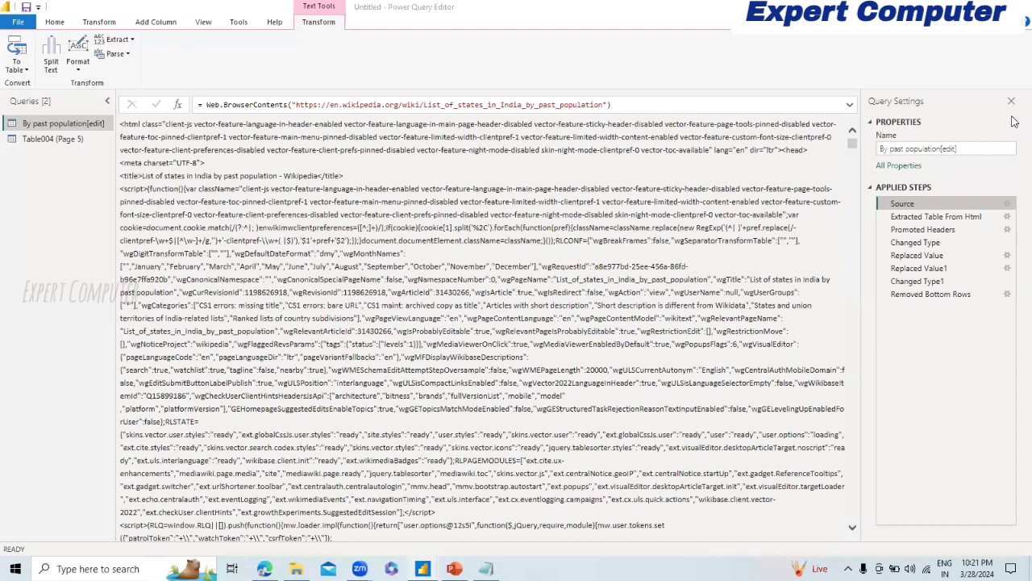
pyautogui.click(938, 295)
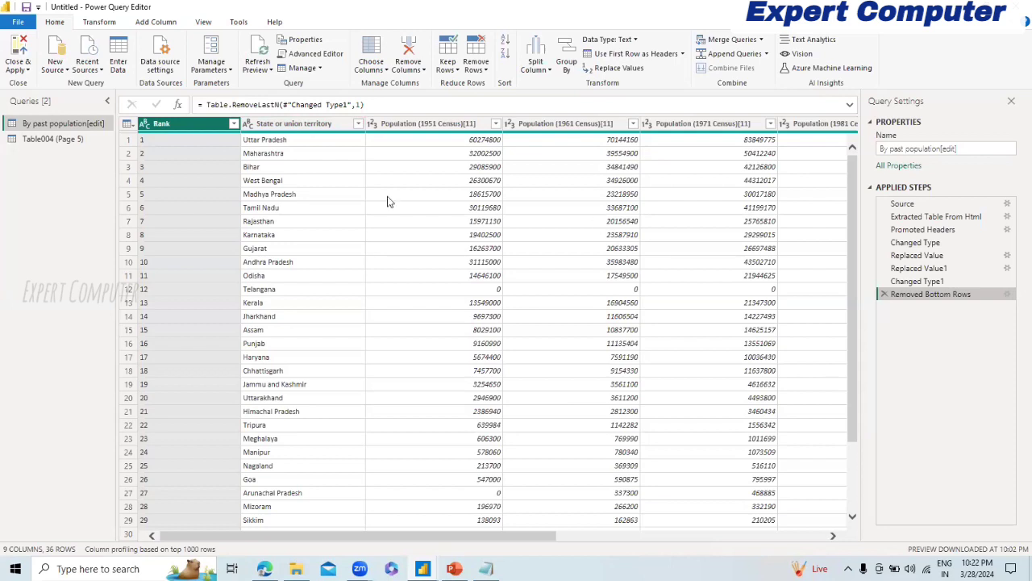
pyautogui.click(68, 138)
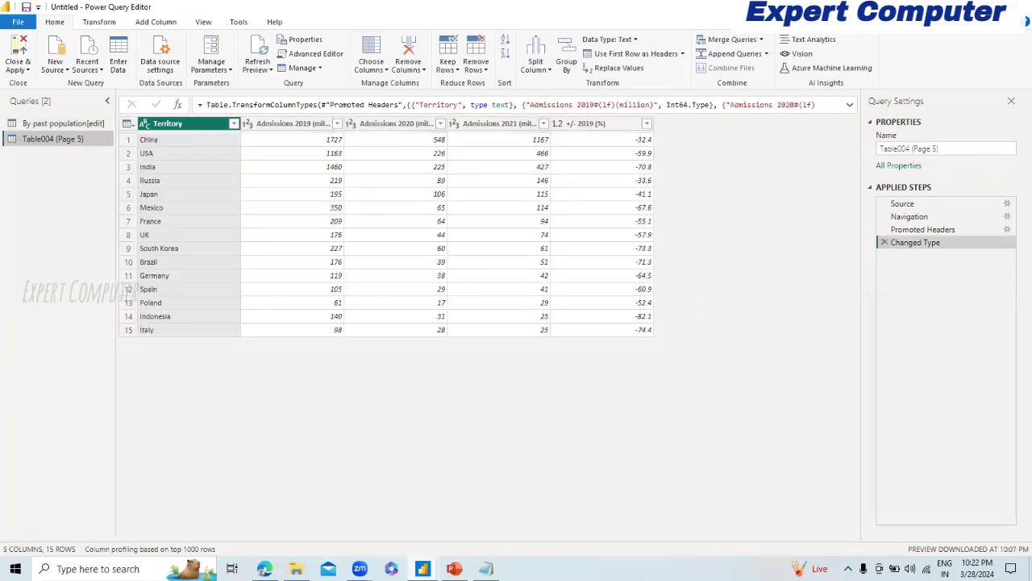
pyautogui.moveTo(422, 569)
pyautogui.click(372, 516)
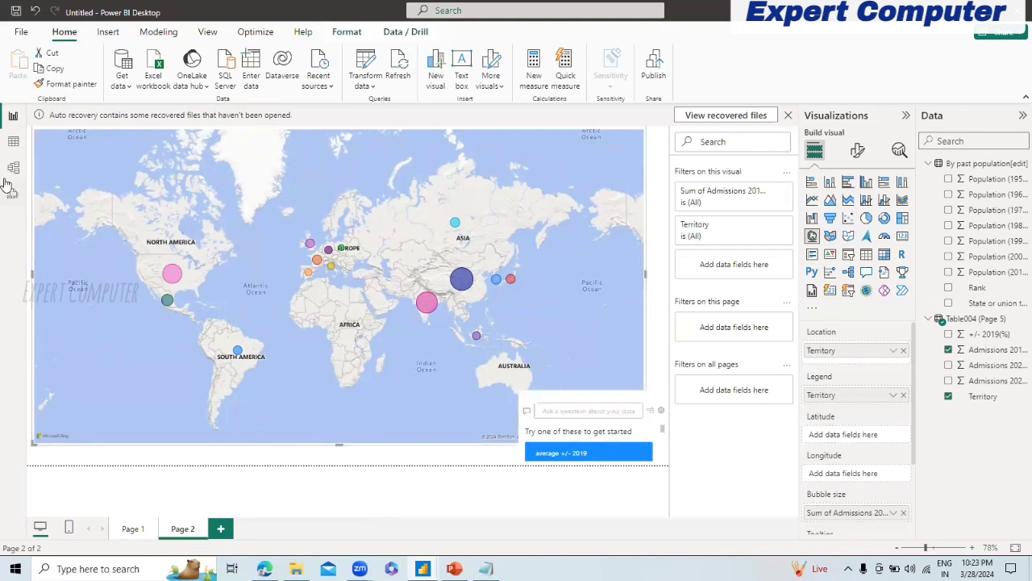
# Review the Map and Filled Map visuals setting in the global Security options and accept the options
pyautogui.click(23, 33)
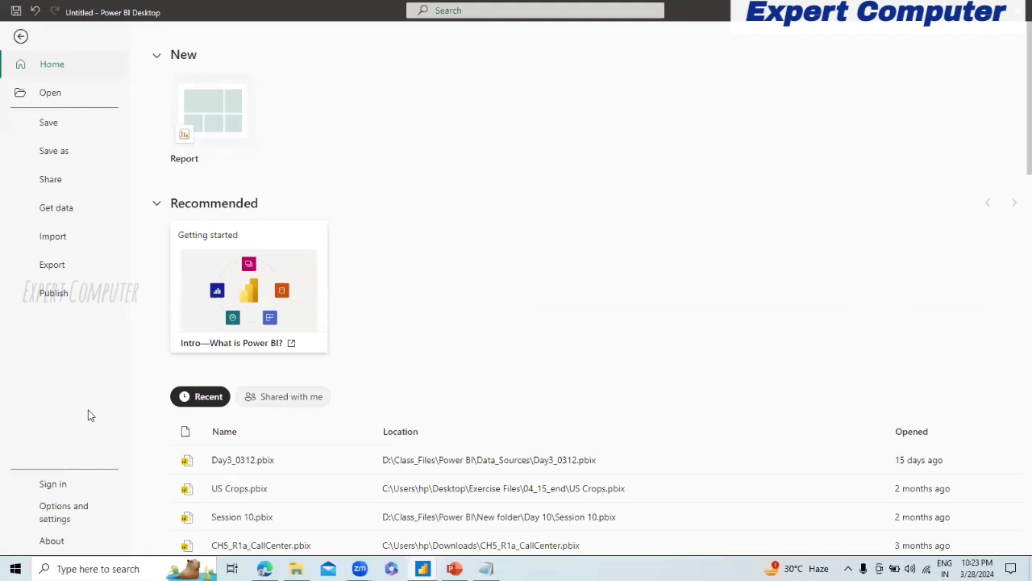
pyautogui.click(66, 511)
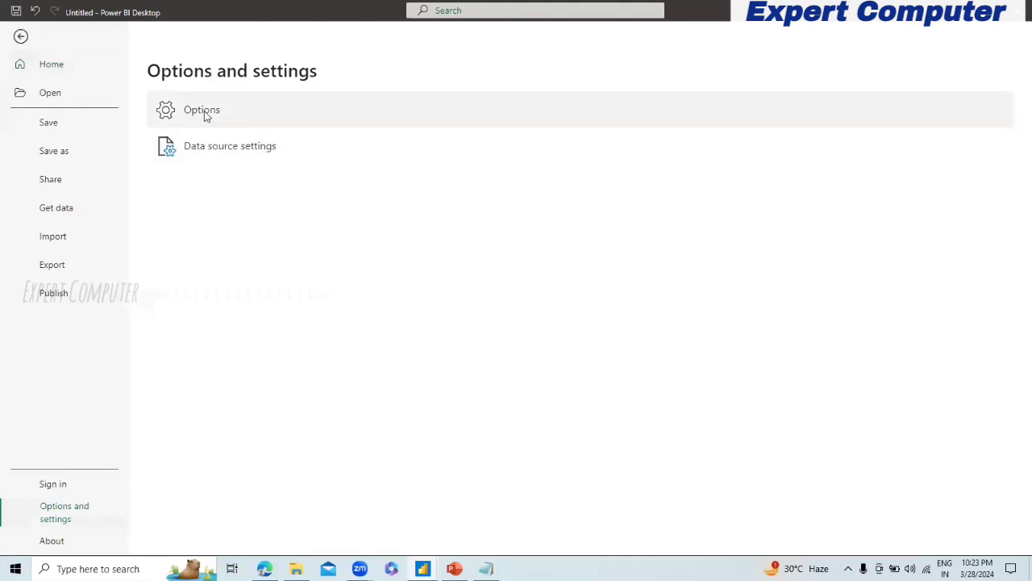
pyautogui.press('Escape')
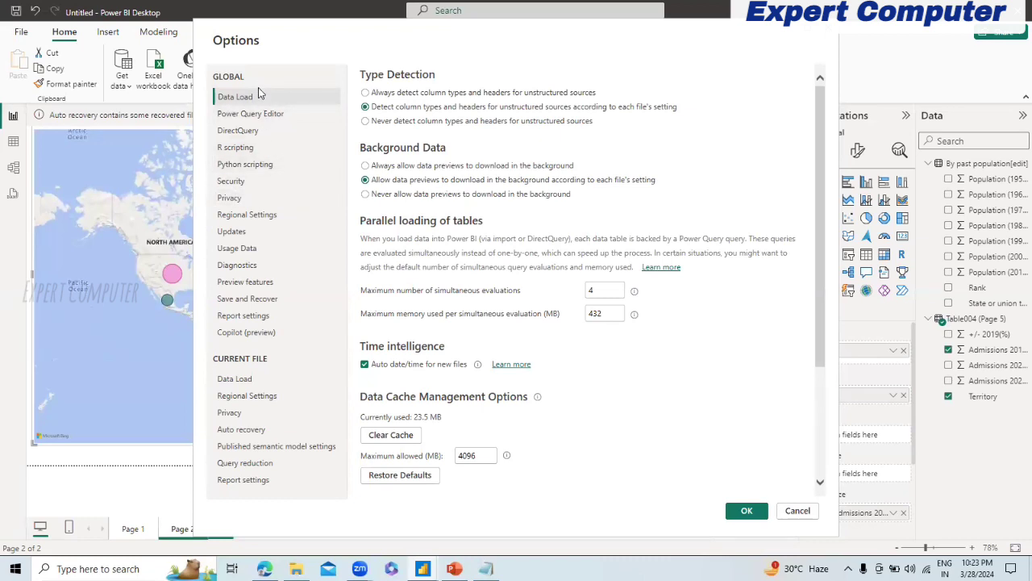
pyautogui.click(240, 184)
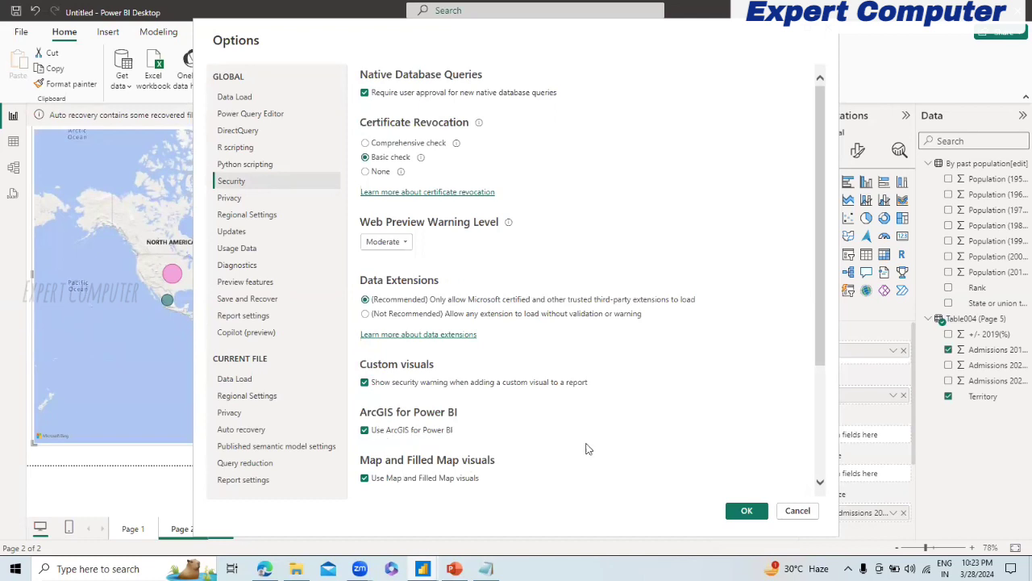
pyautogui.click(821, 468)
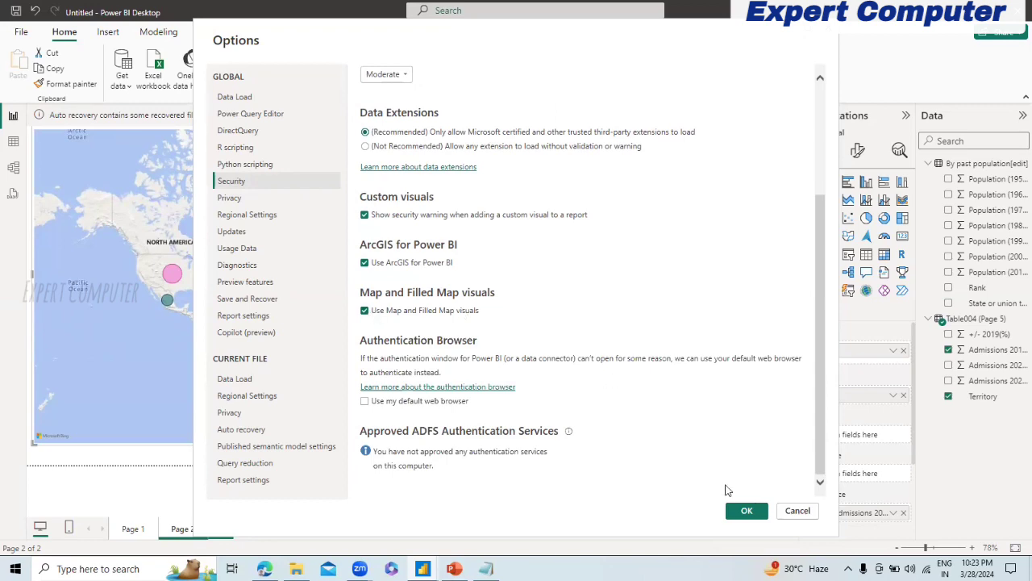
pyautogui.click(748, 511)
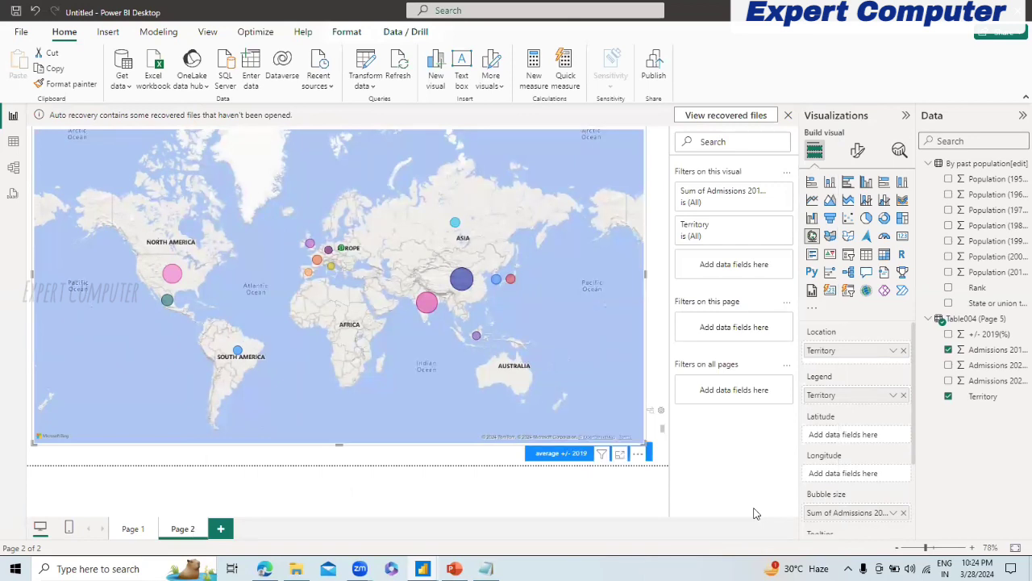
# Dismiss the auto recovery notice, choosing to view the recovered files later
pyautogui.click(788, 115)
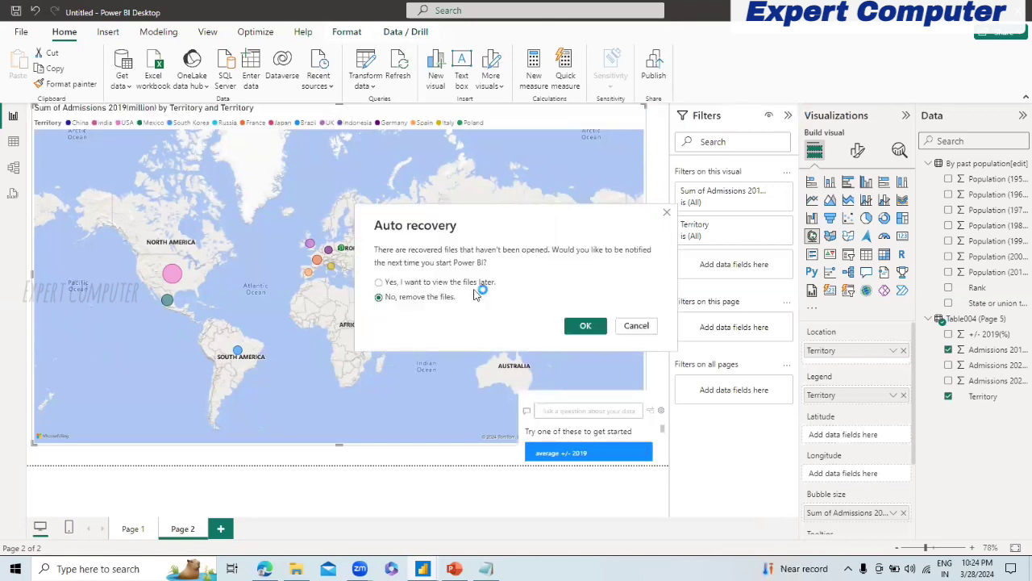
pyautogui.click(484, 284)
pyautogui.click(587, 325)
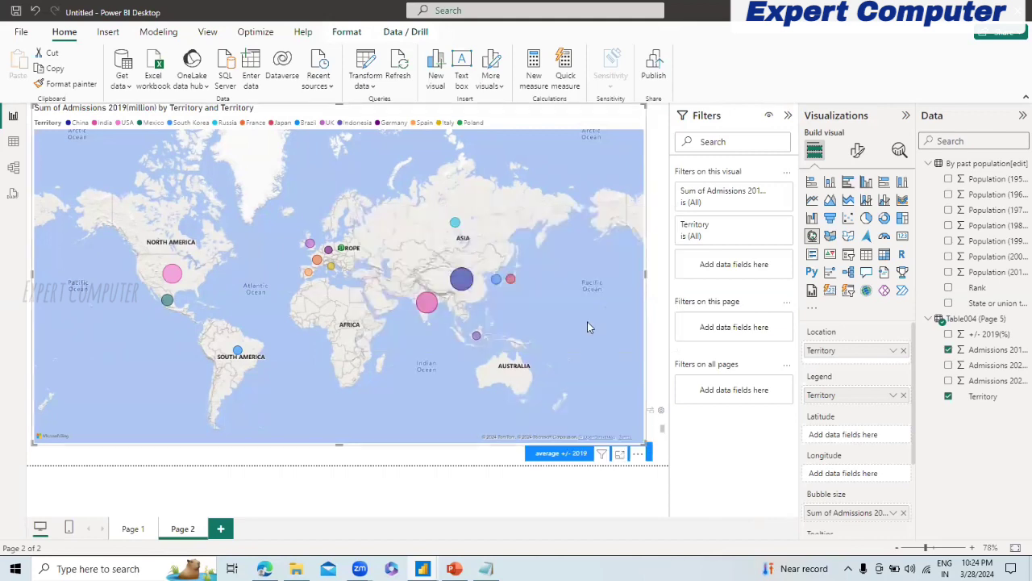